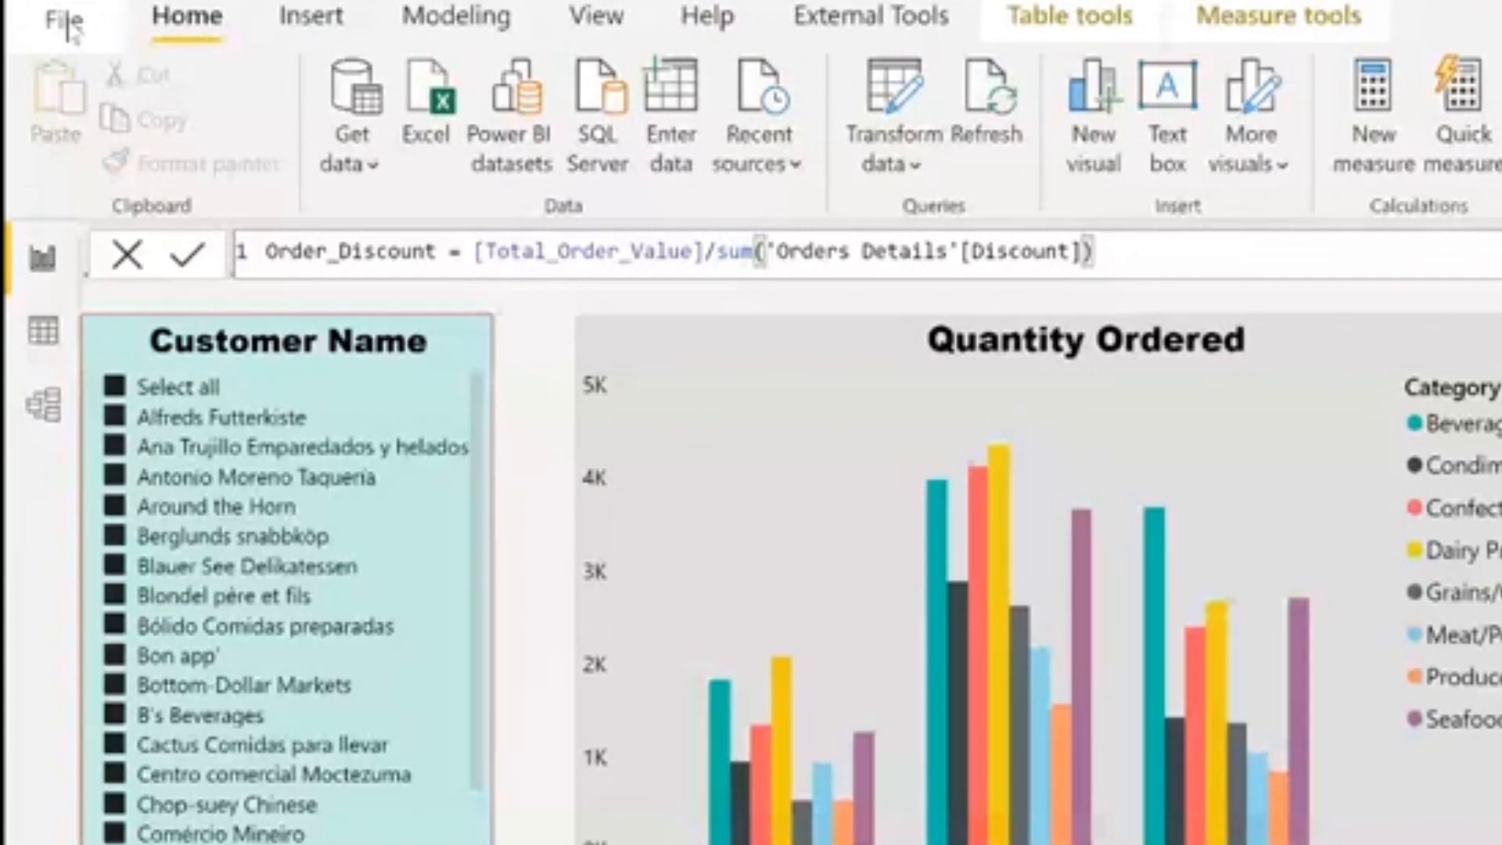
Create a new blank report and dismiss its welcome screen.
left_click(62, 22)
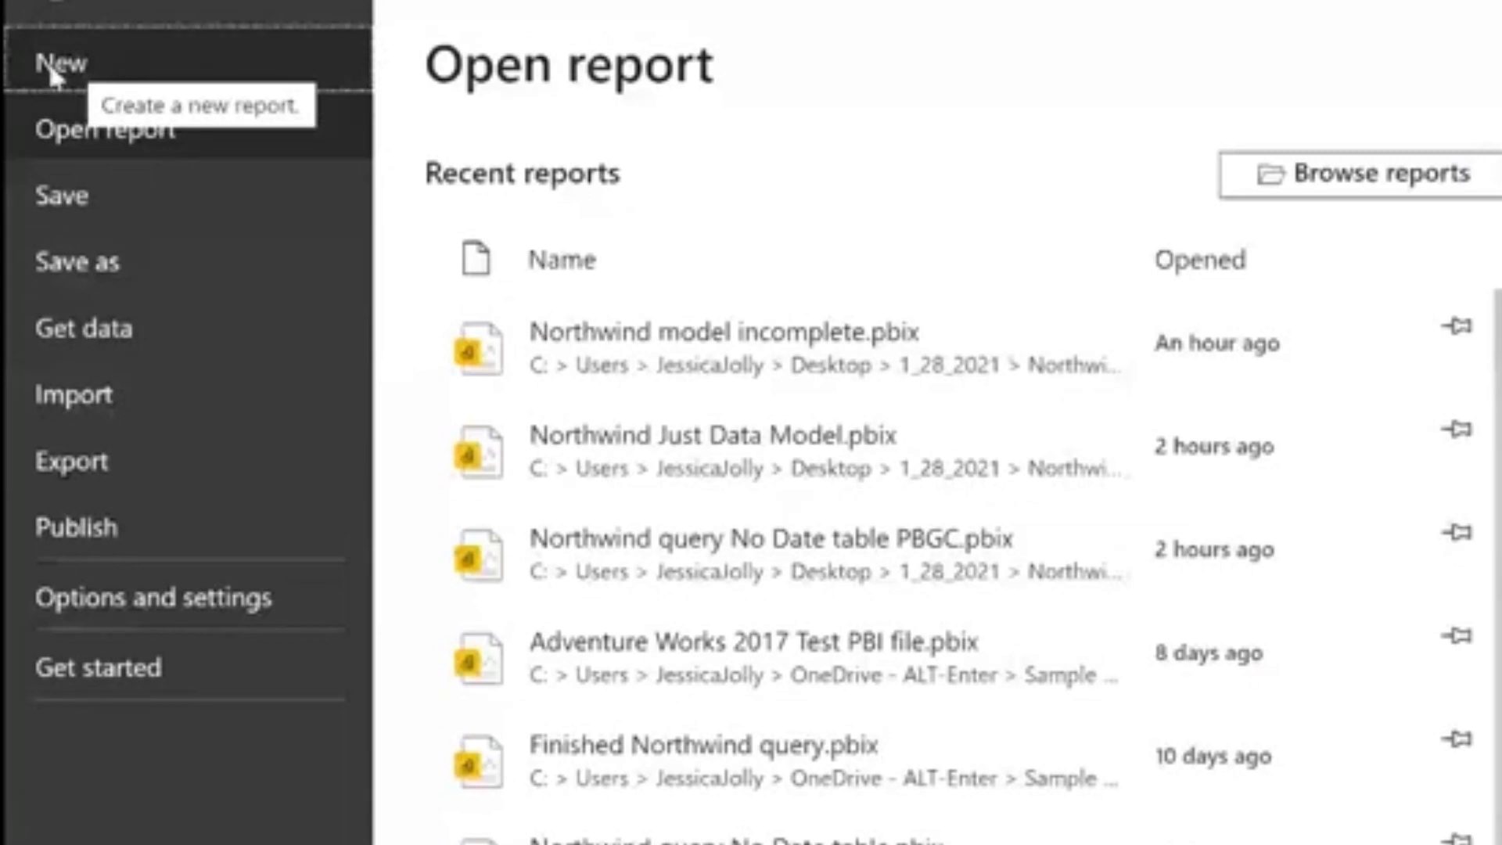
left_click(53, 74)
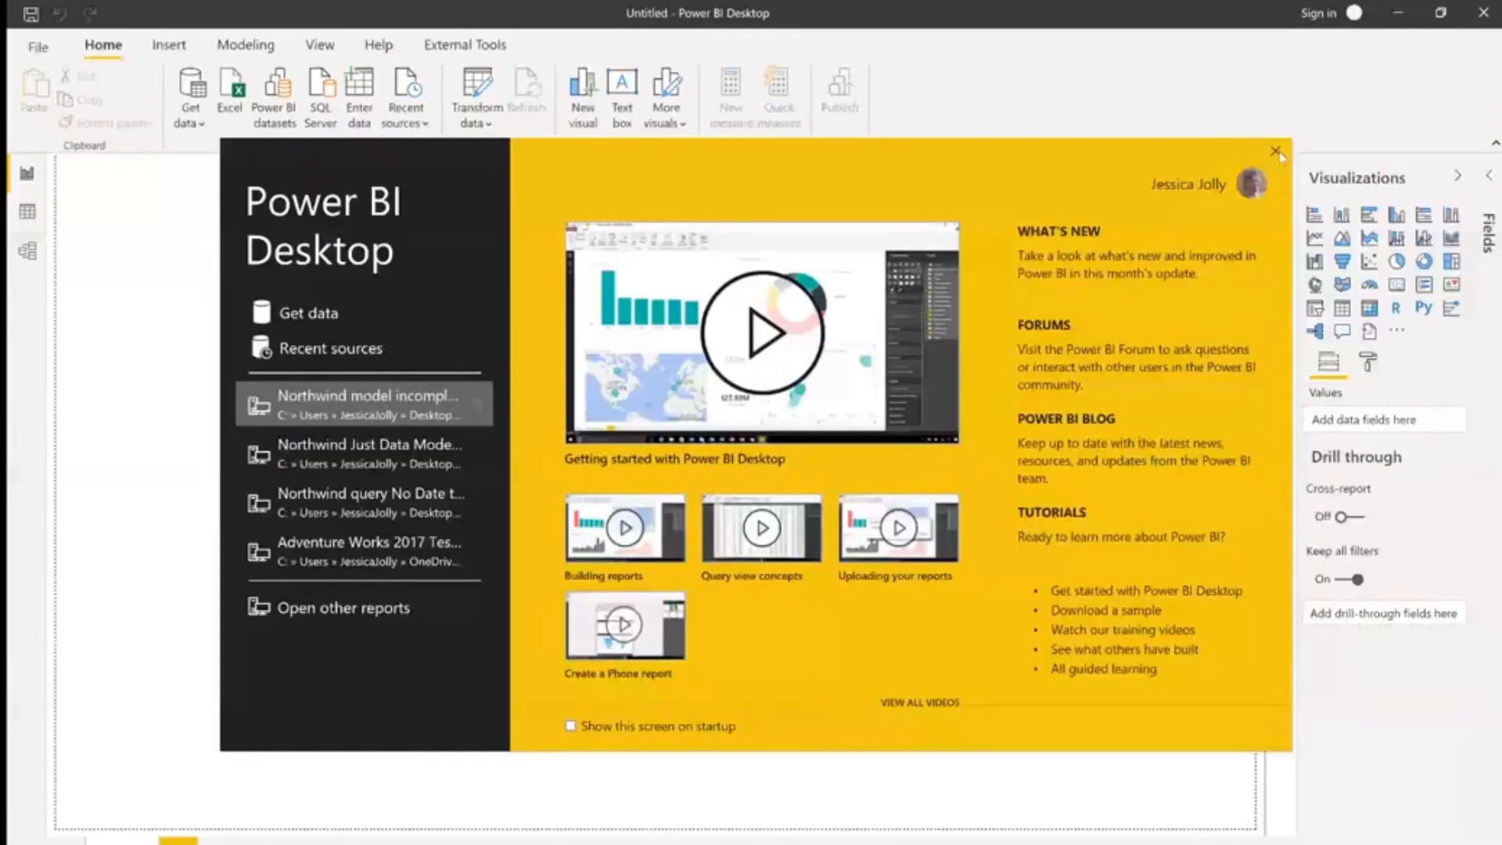
left_click(1277, 149)
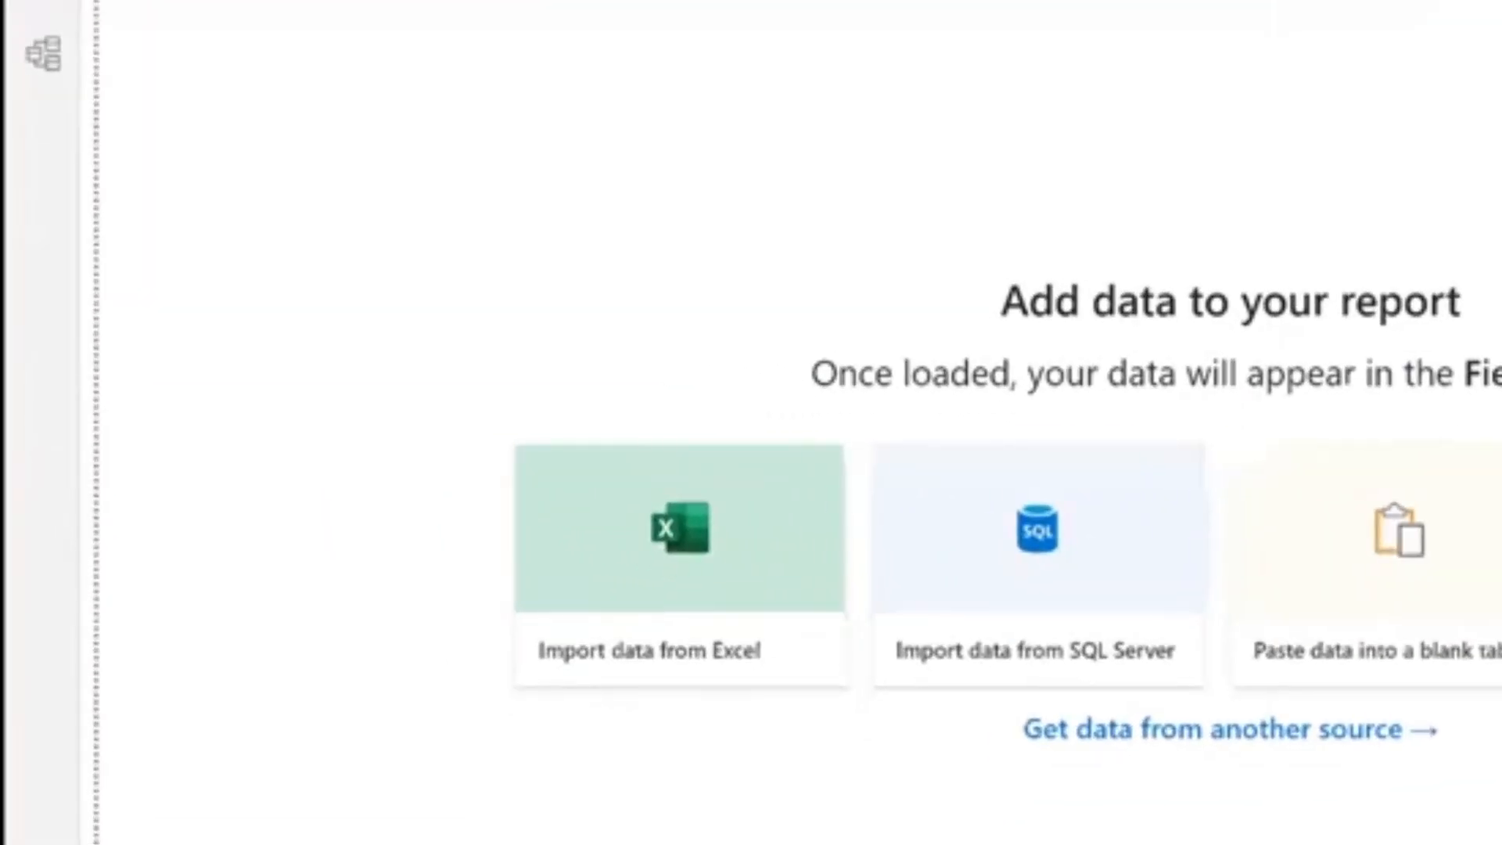
Connect the new report to the Excel workbook Northwind Dataset.xlsx as its data source.
left_click(395, 191)
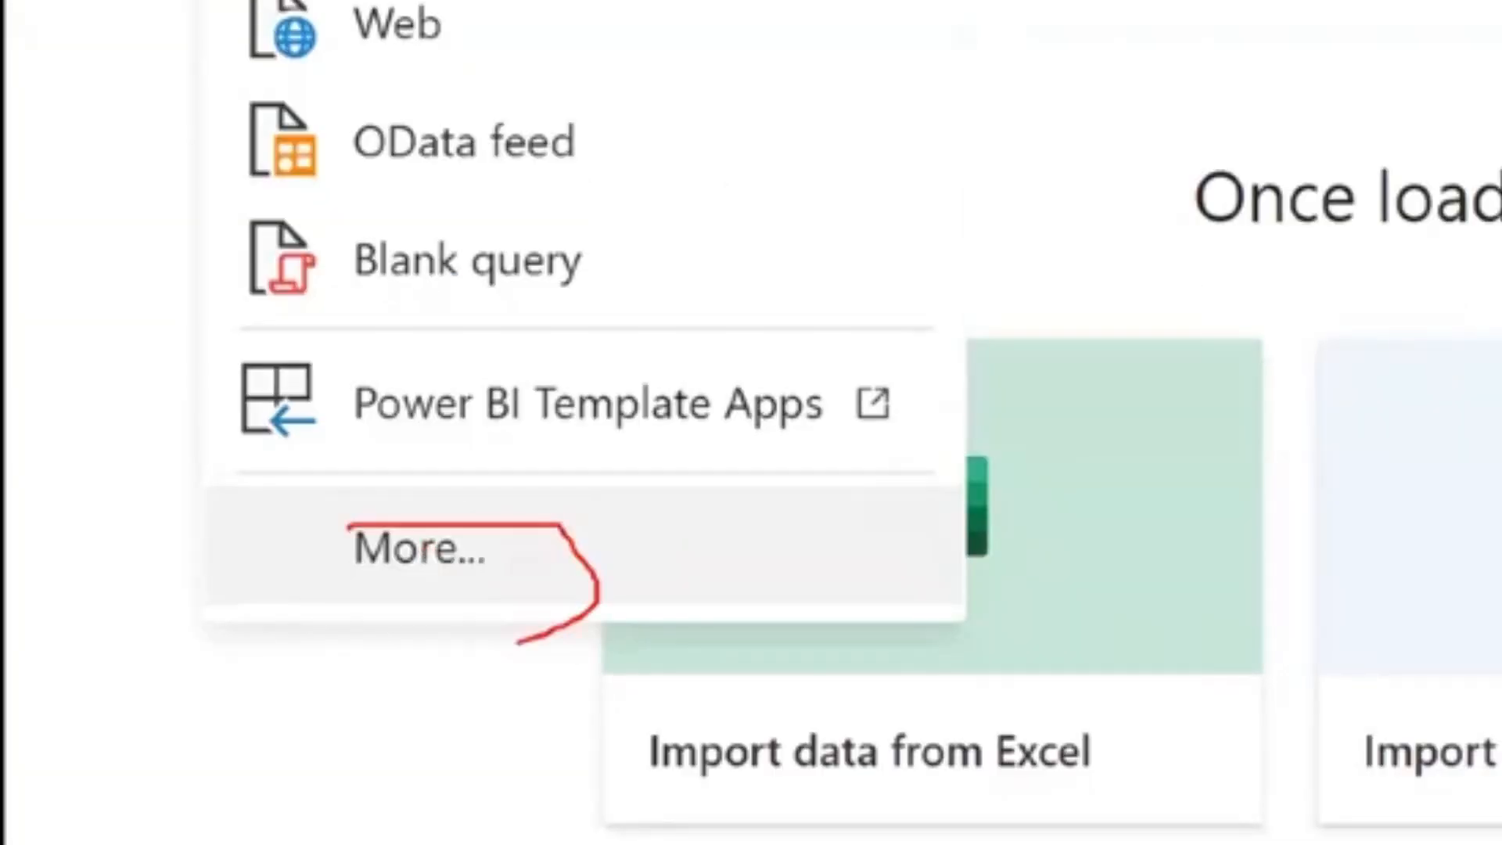
left_click_drag(334, 479, 340, 462)
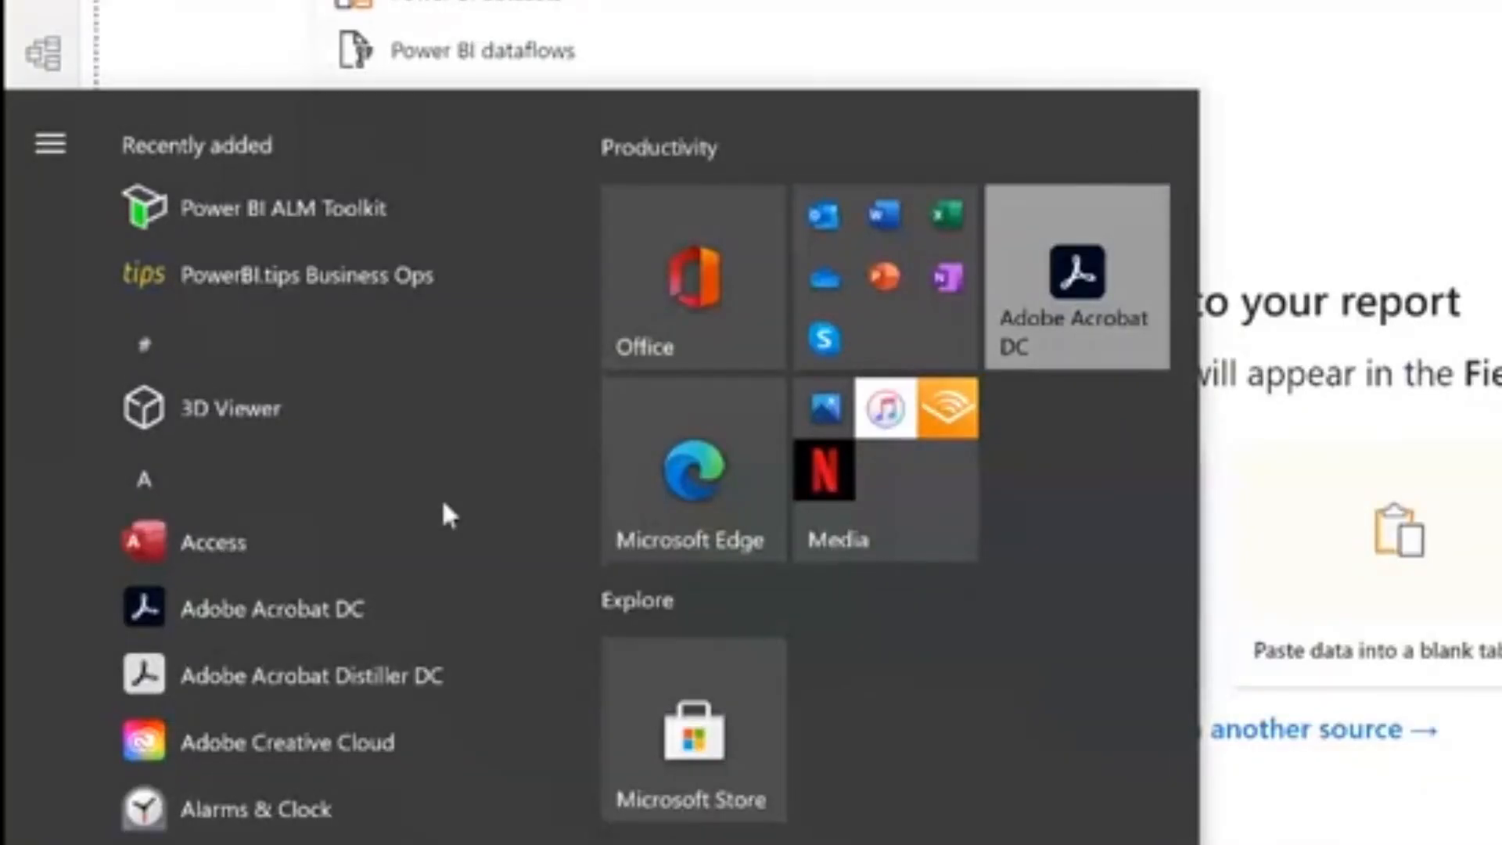
left_click(853, 25)
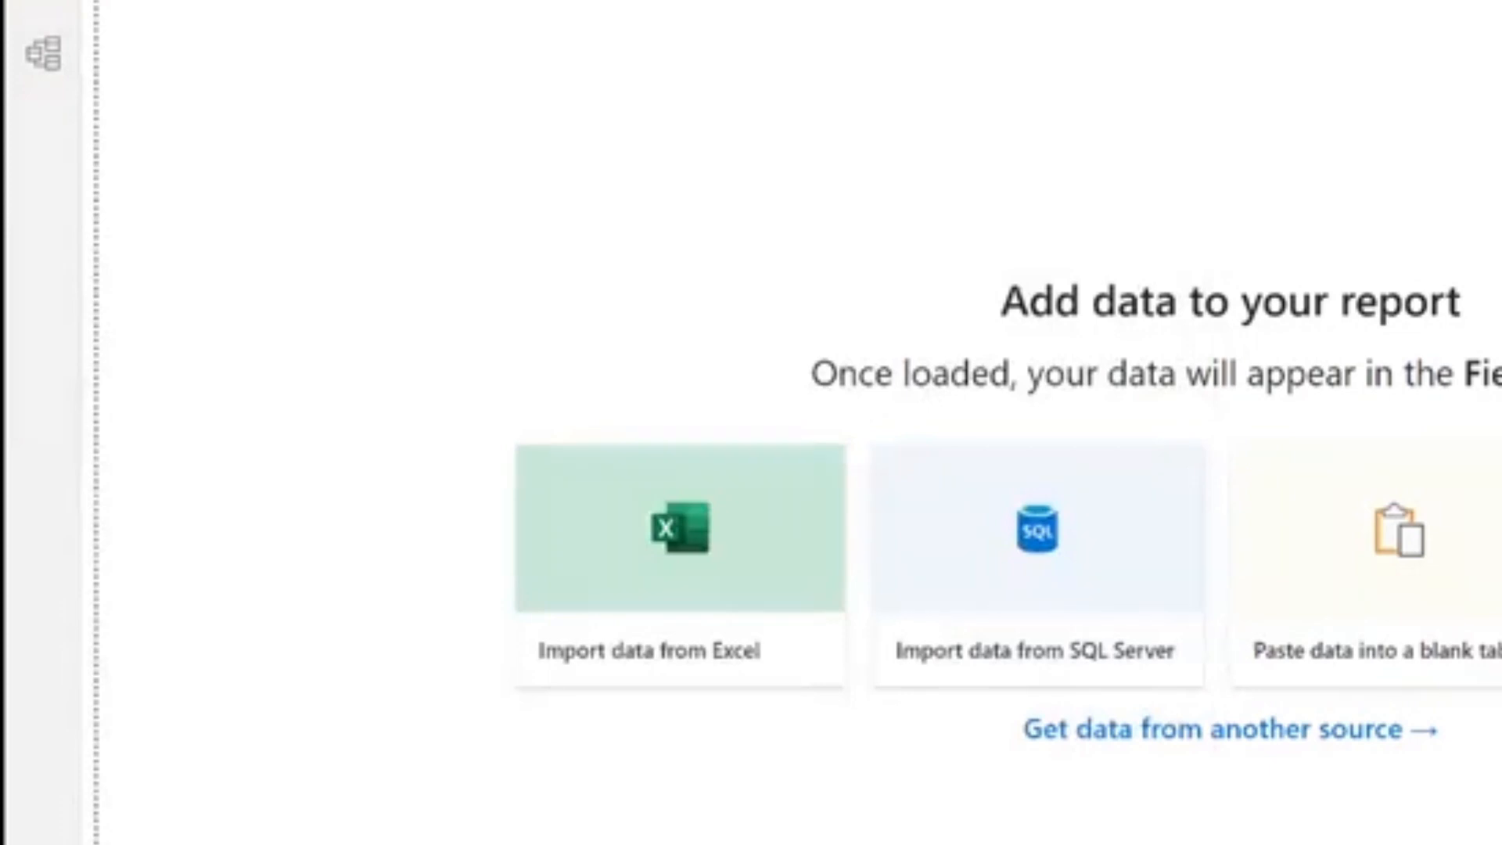
left_click(374, 2)
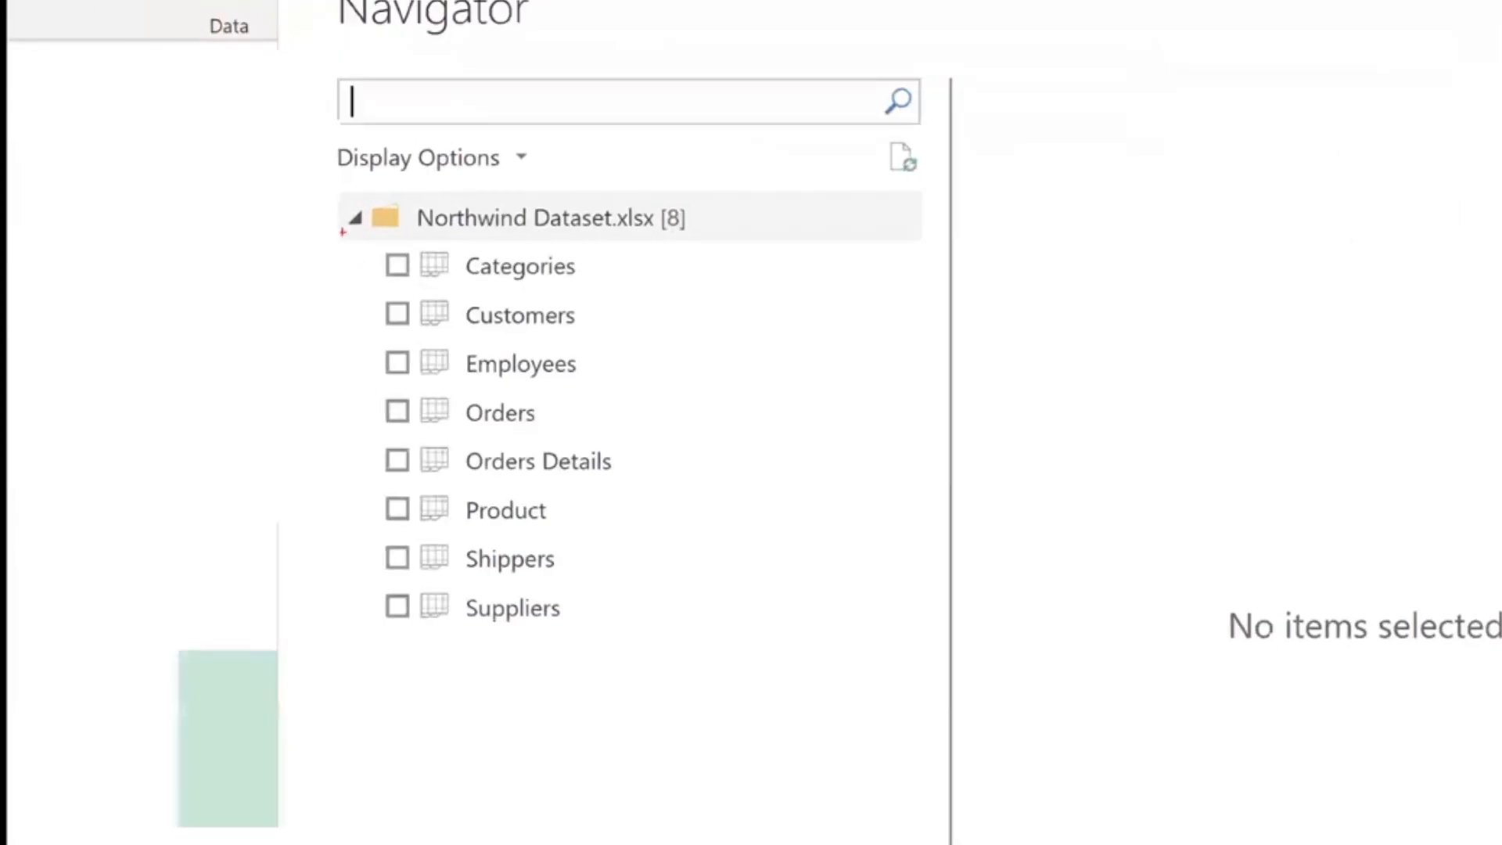
mouse_move(343, 232)
left_mouse_down()
mouse_move(288, 137)
mouse_move(313, 227)
mouse_move(383, 228)
left_mouse_up()
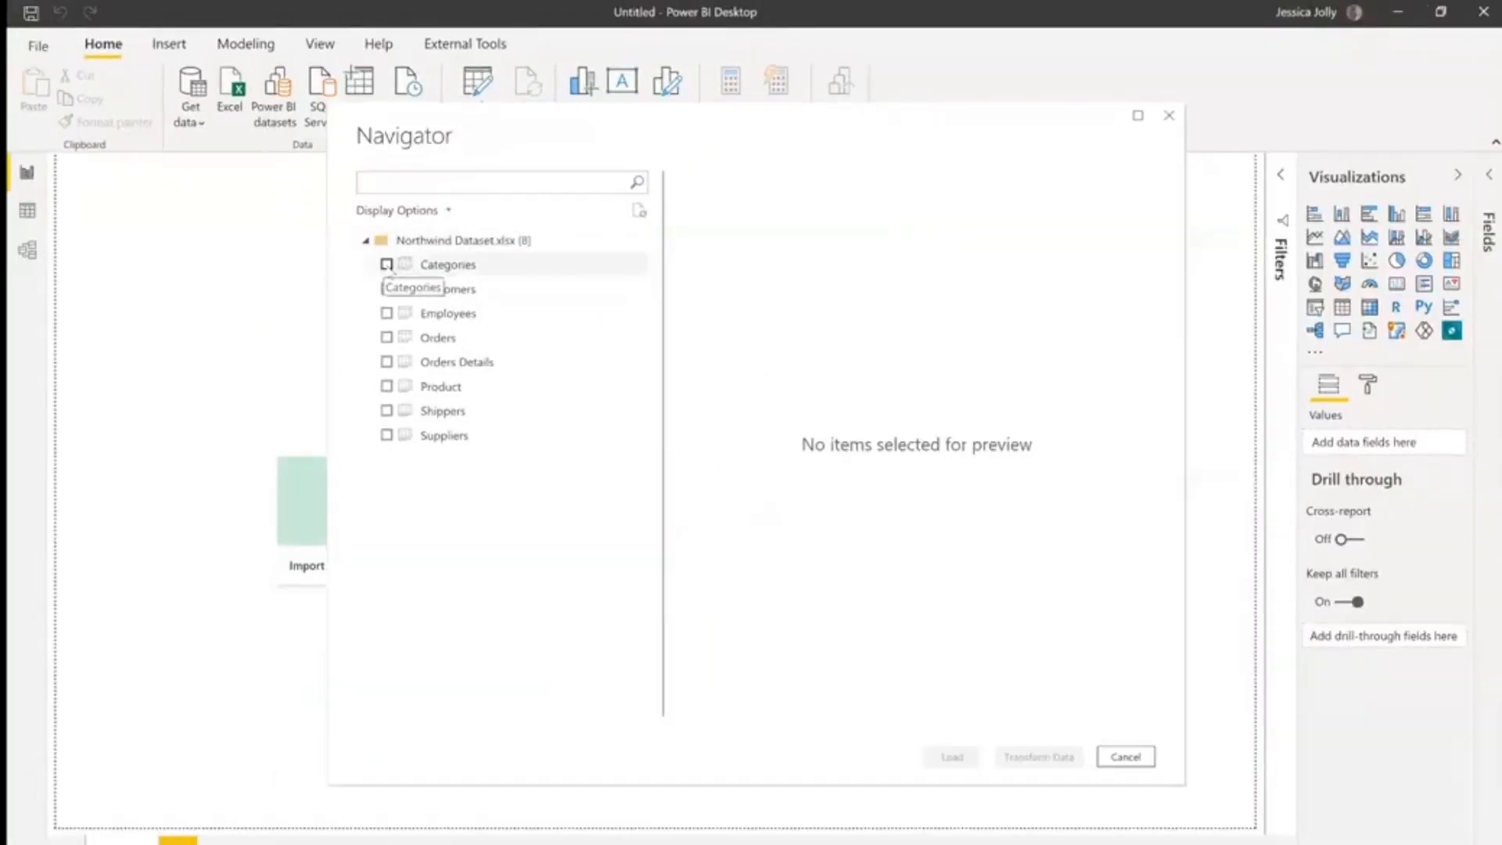
Select the Categories, Customers, Employees, Orders, Orders Details, Product, Shippers and Suppliers tables for import.
left_click(386, 264)
left_click(386, 288)
left_click(386, 313)
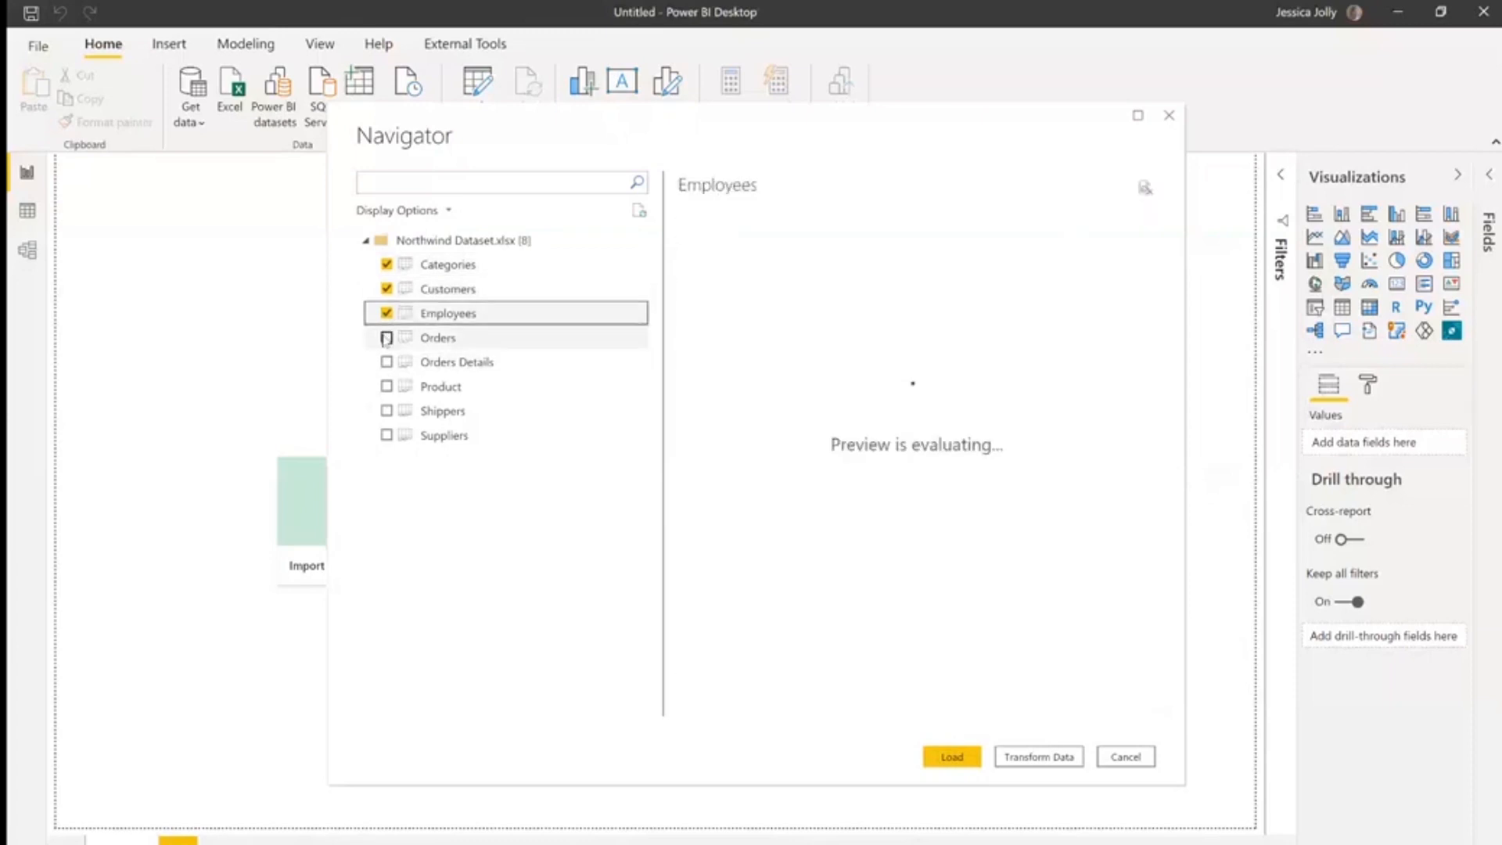
left_click(386, 337)
left_click(387, 361)
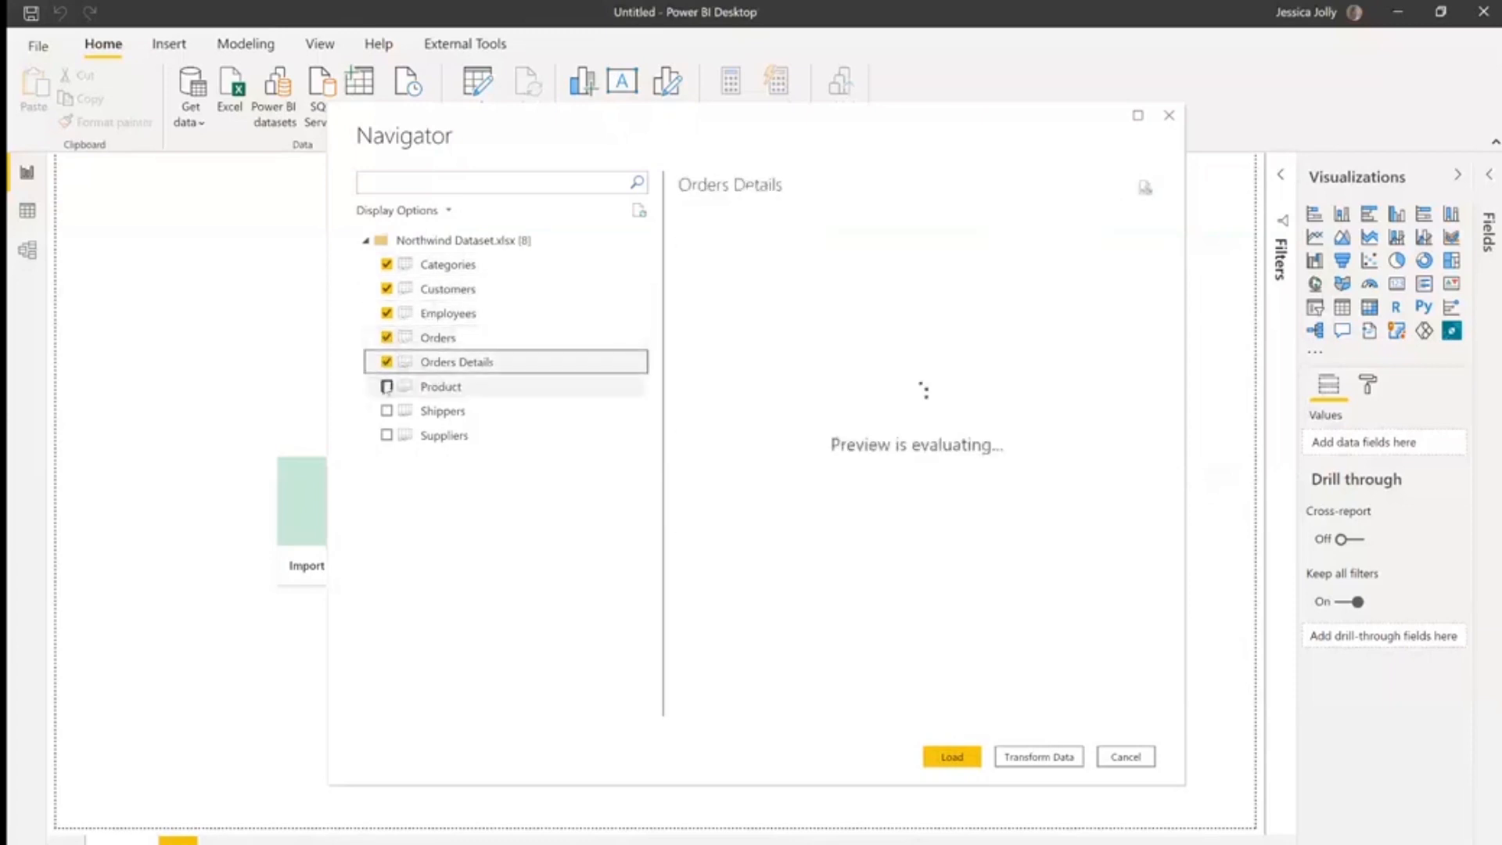
left_click(387, 387)
left_click(386, 411)
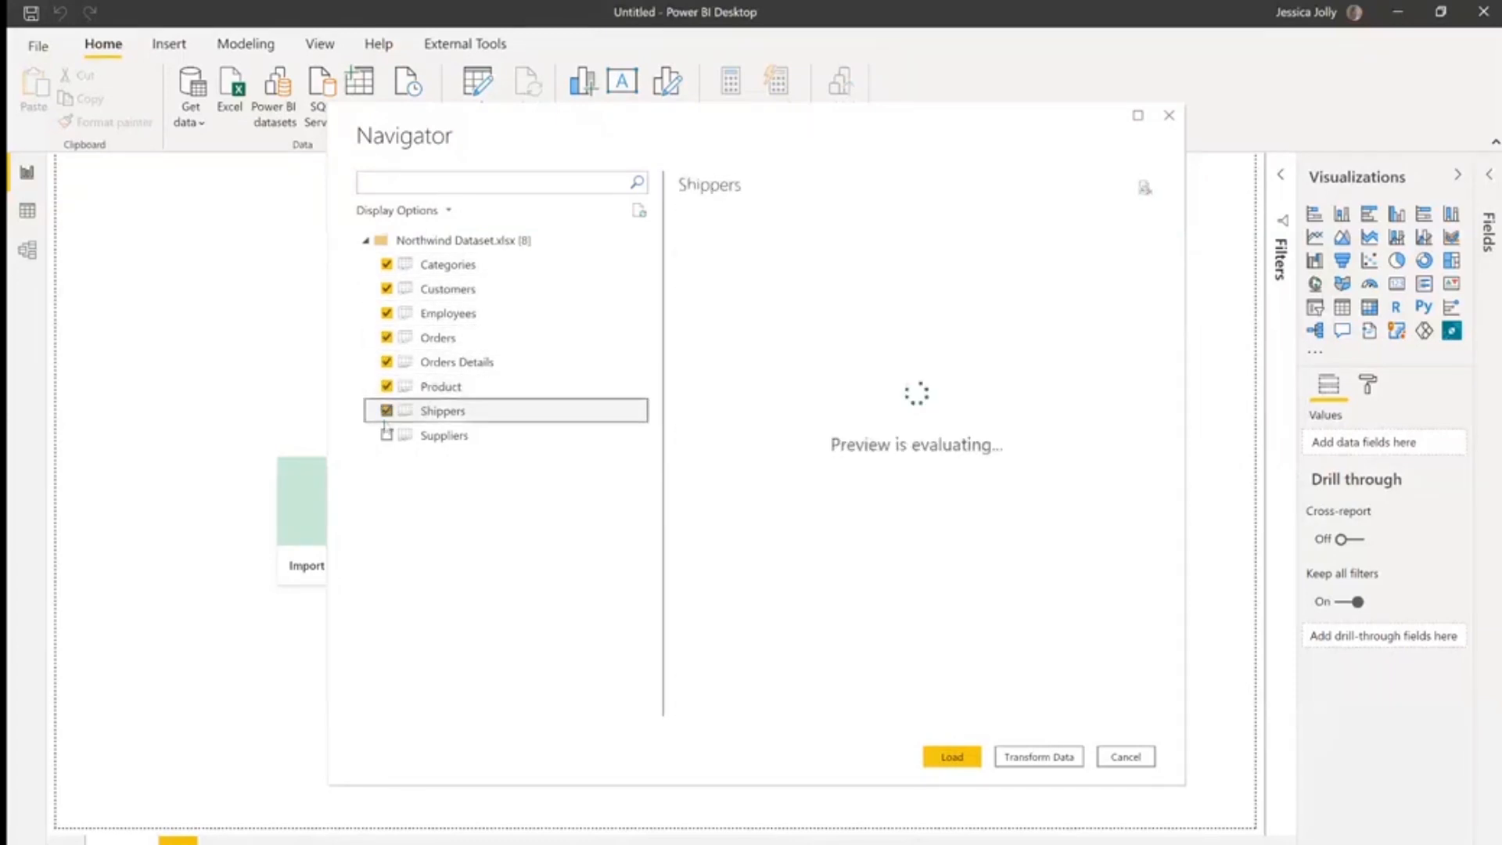
left_click(387, 435)
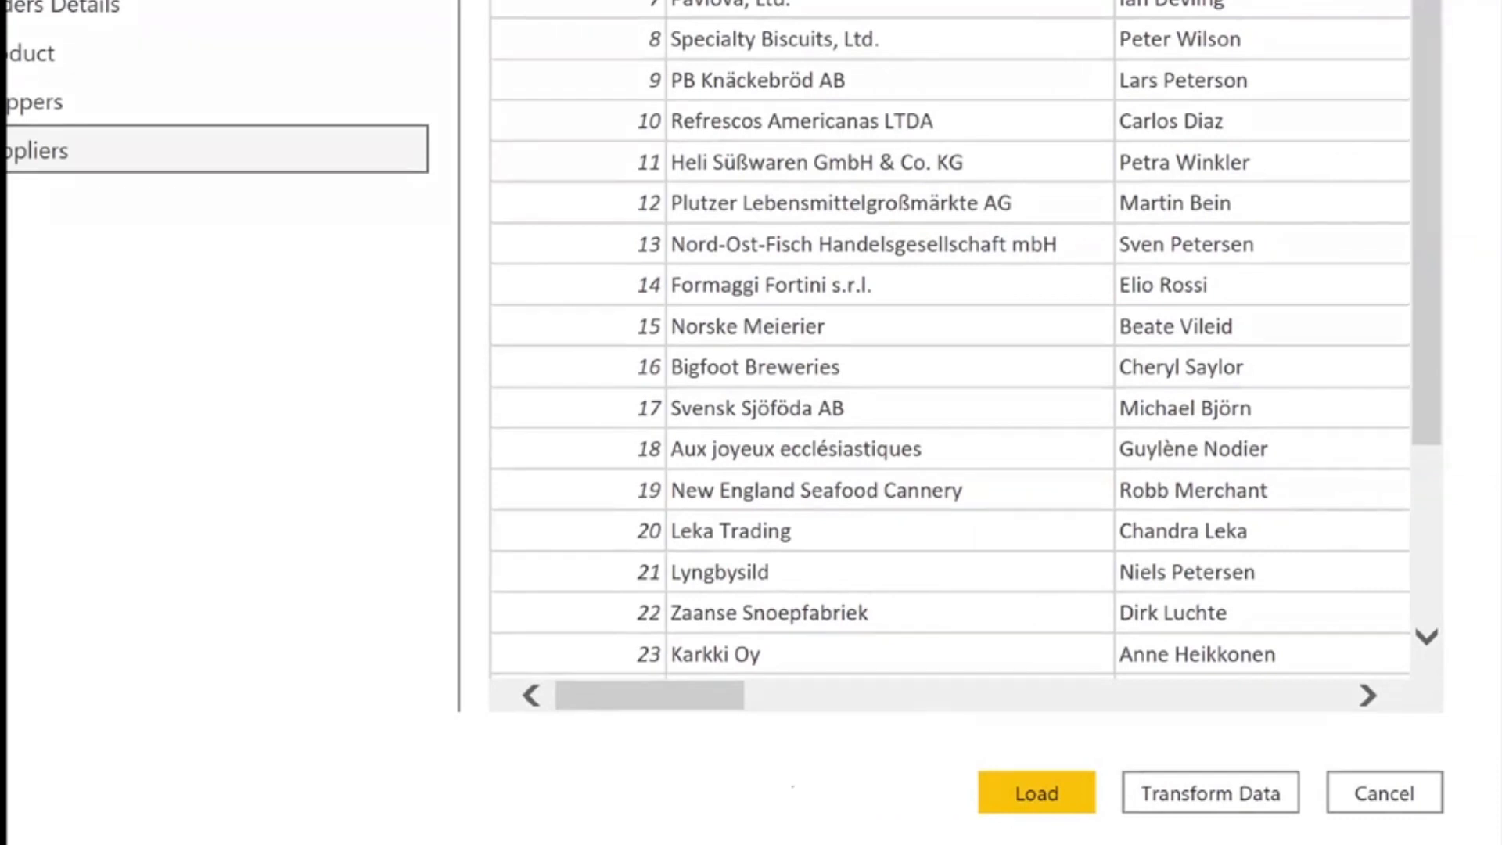
Open the selected tables in Power Query Editor for transformation instead of loading them directly.
mouse_move(793, 785)
left_mouse_down()
mouse_move(950, 785)
mouse_move(920, 830)
left_mouse_up()
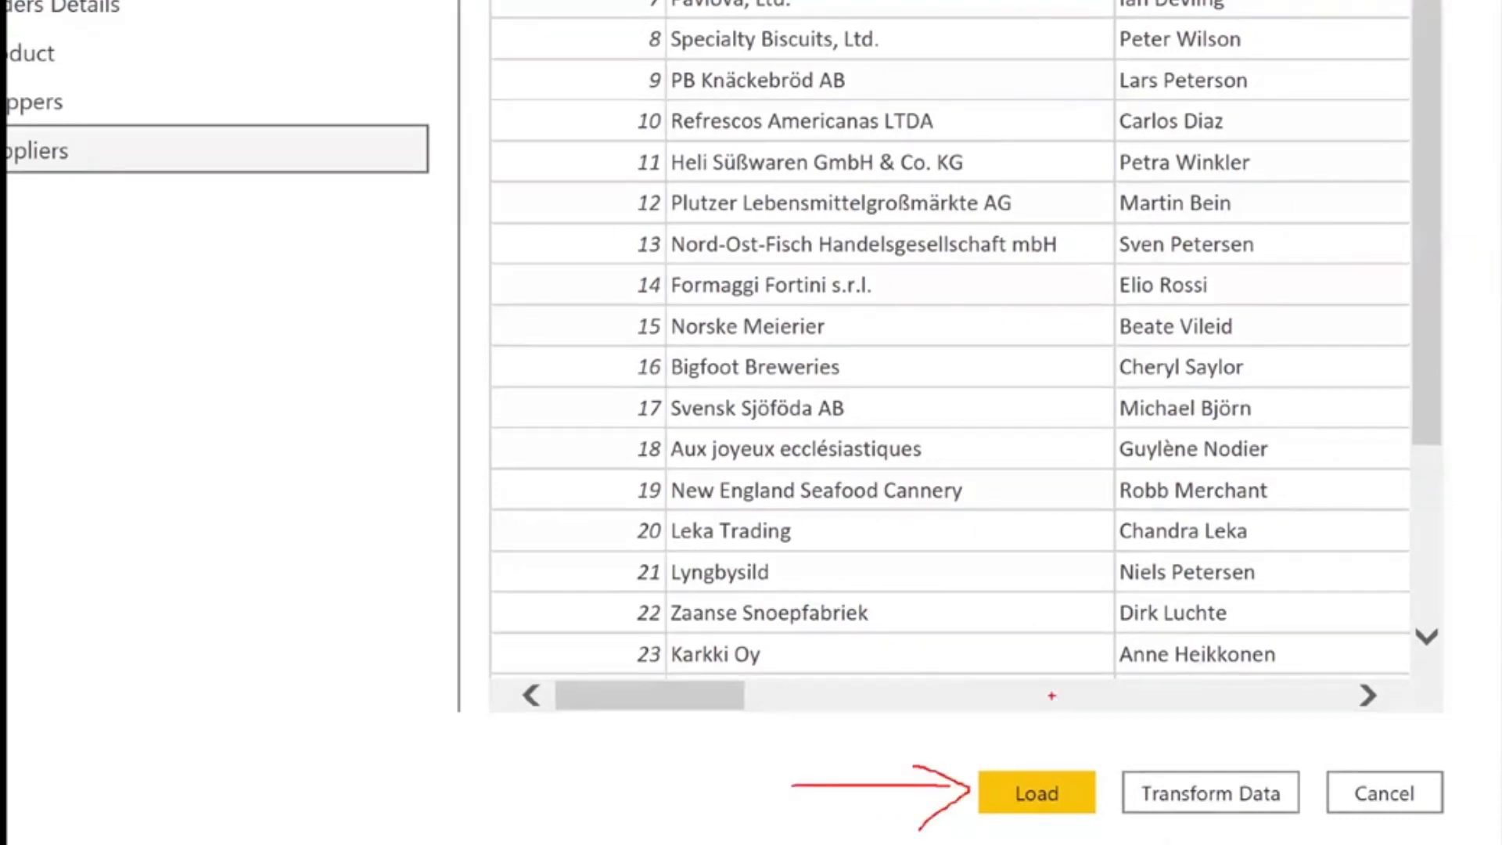
mouse_move(1033, 621)
left_mouse_down()
mouse_move(1083, 681)
mouse_move(1205, 765)
mouse_move(1085, 749)
mouse_move(1212, 763)
left_mouse_up()
left_click_drag(1178, 657, 1211, 763)
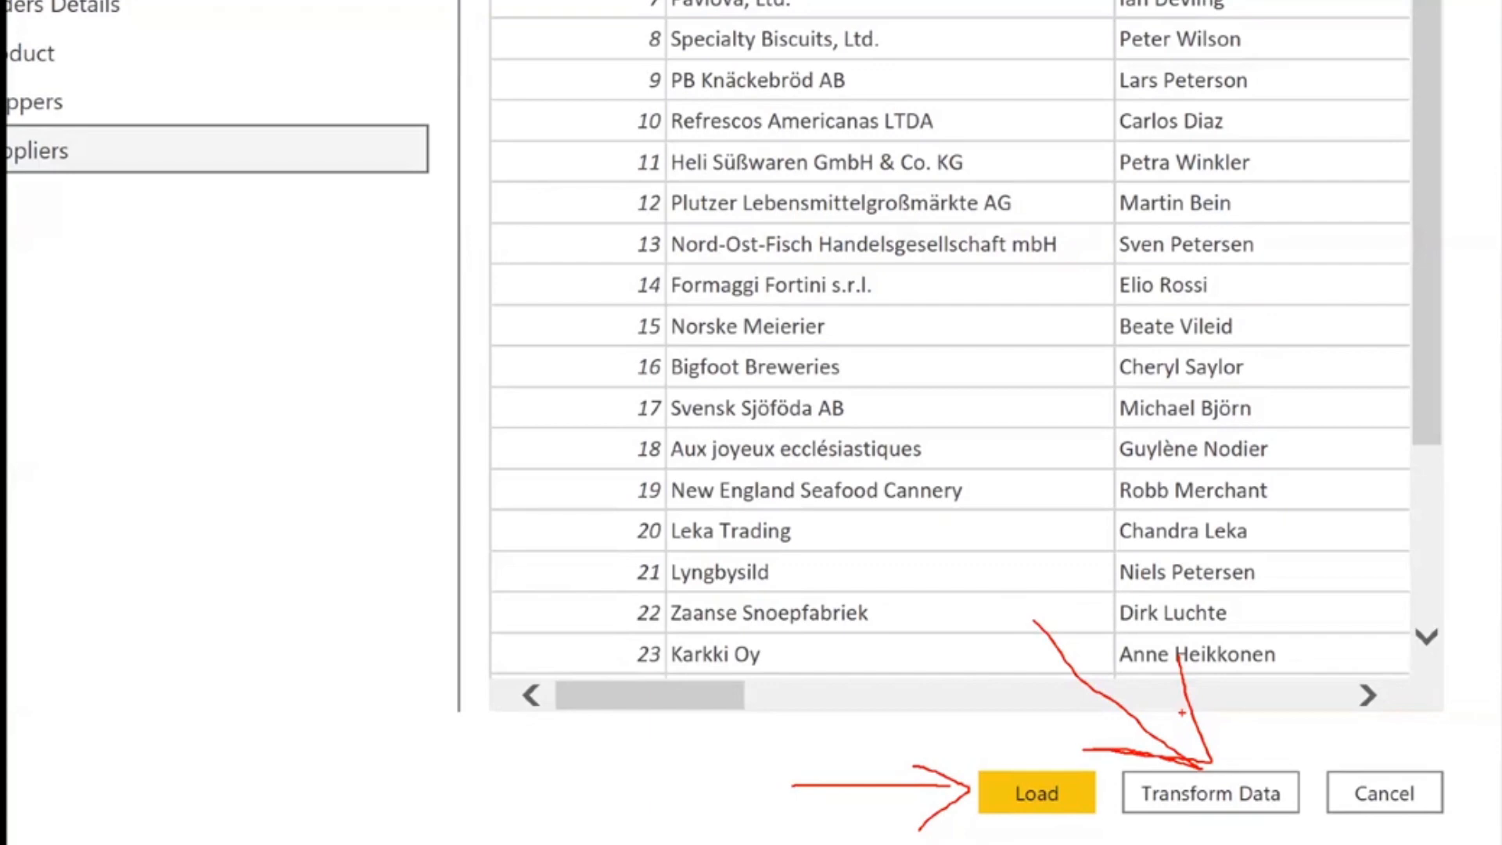
key("Escape")
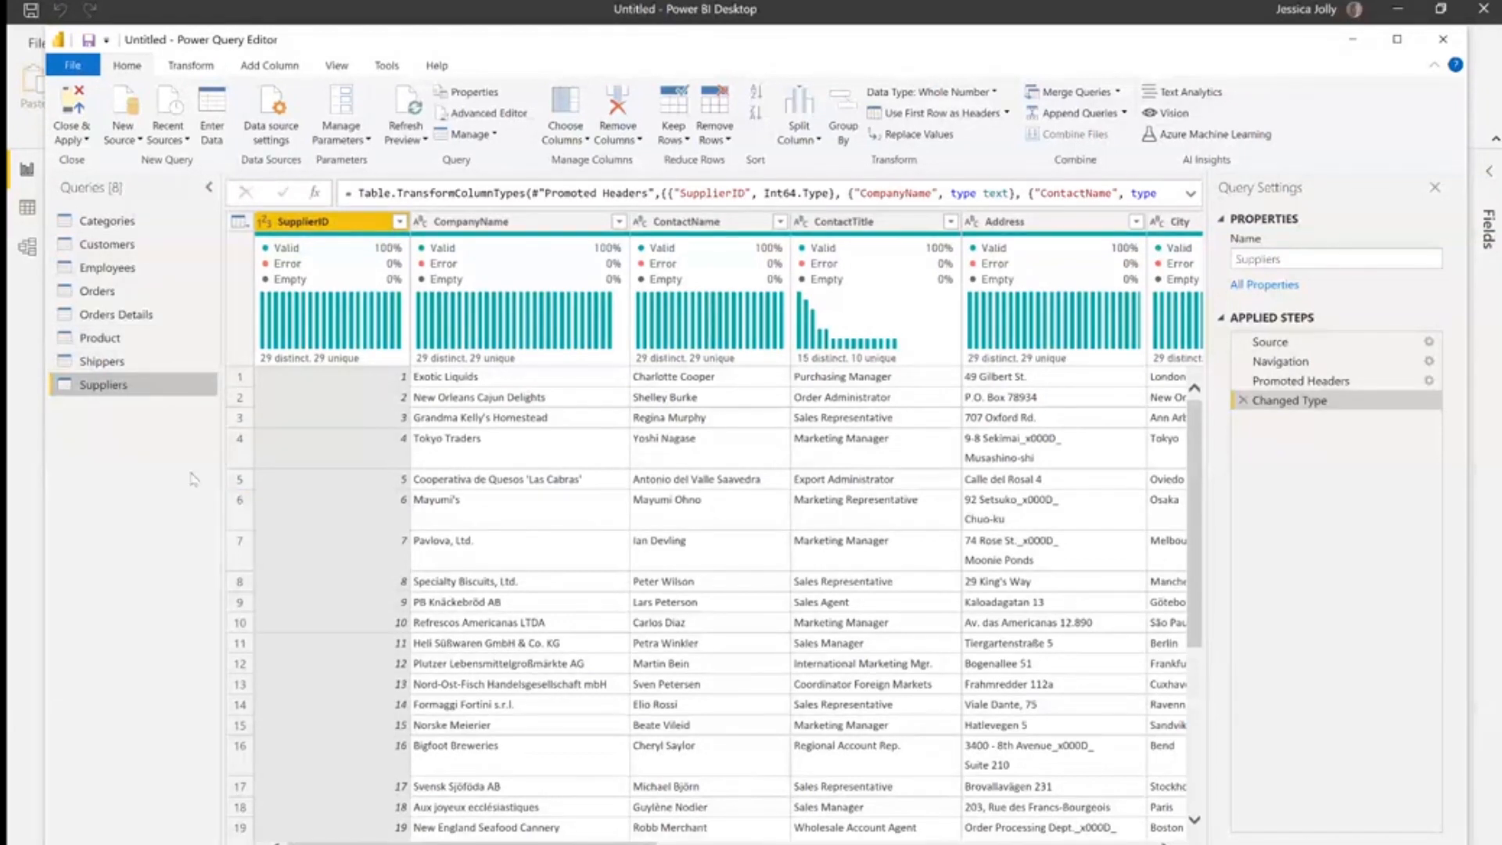
key("alt+Tab")
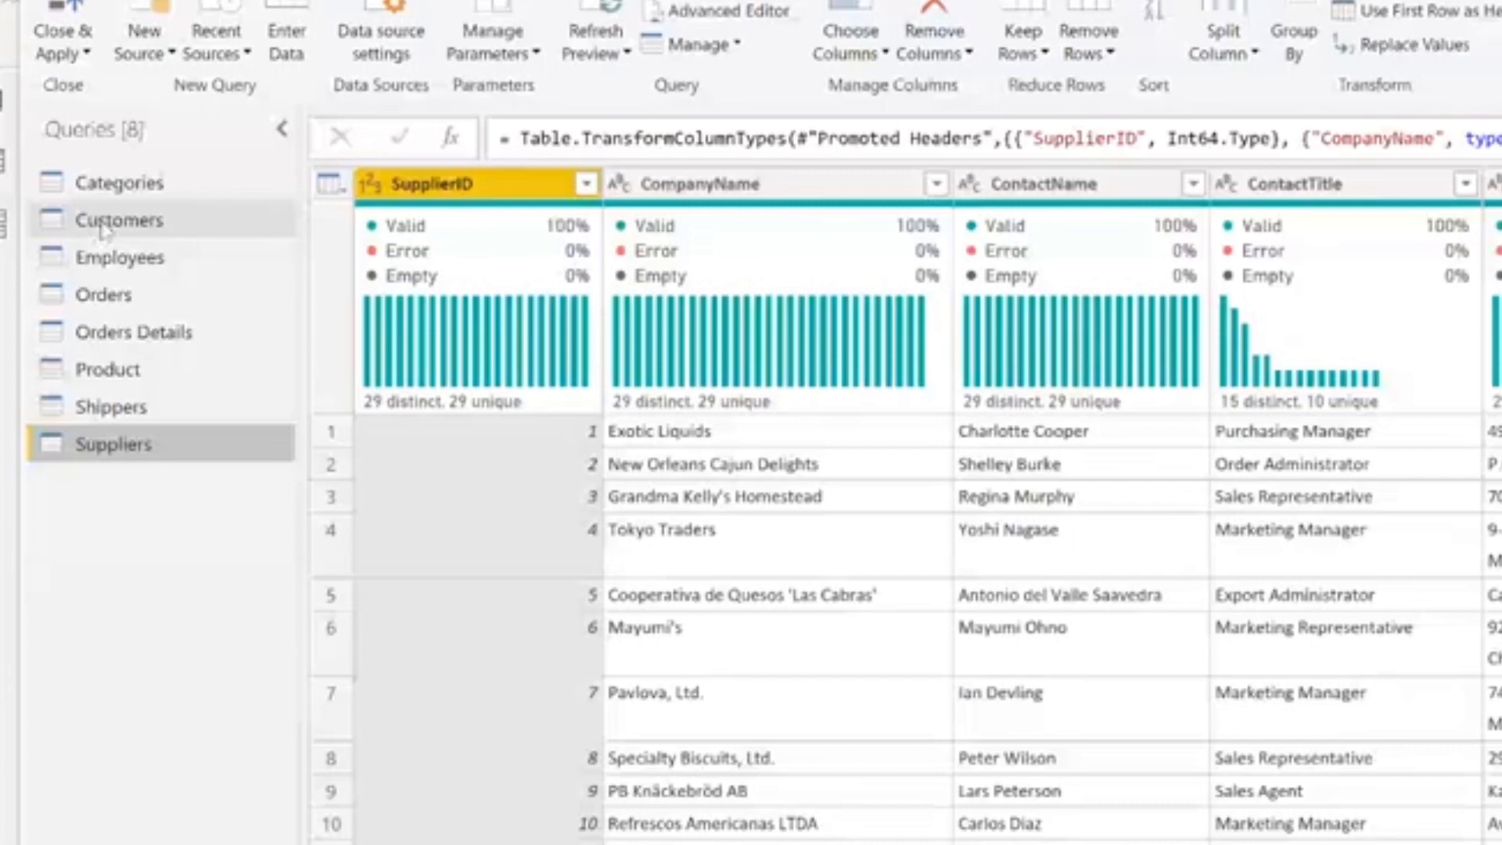
Open the Customers query and examine its rows and columns, including the column quality and distribution profiles.
left_click(109, 221)
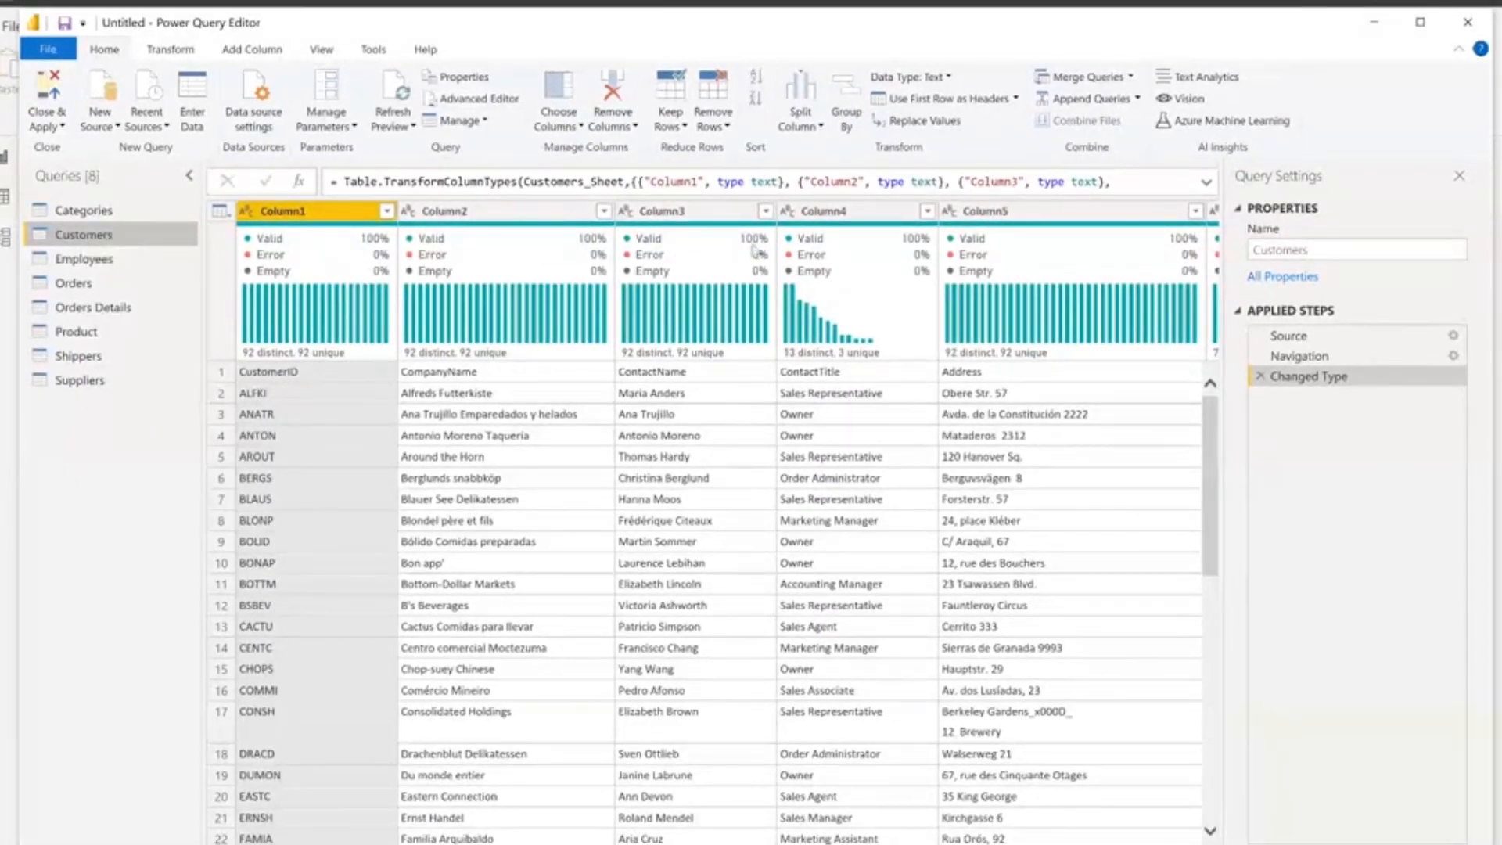
scroll(699, 579, "down", 5)
scroll(699, 579, "down", 4)
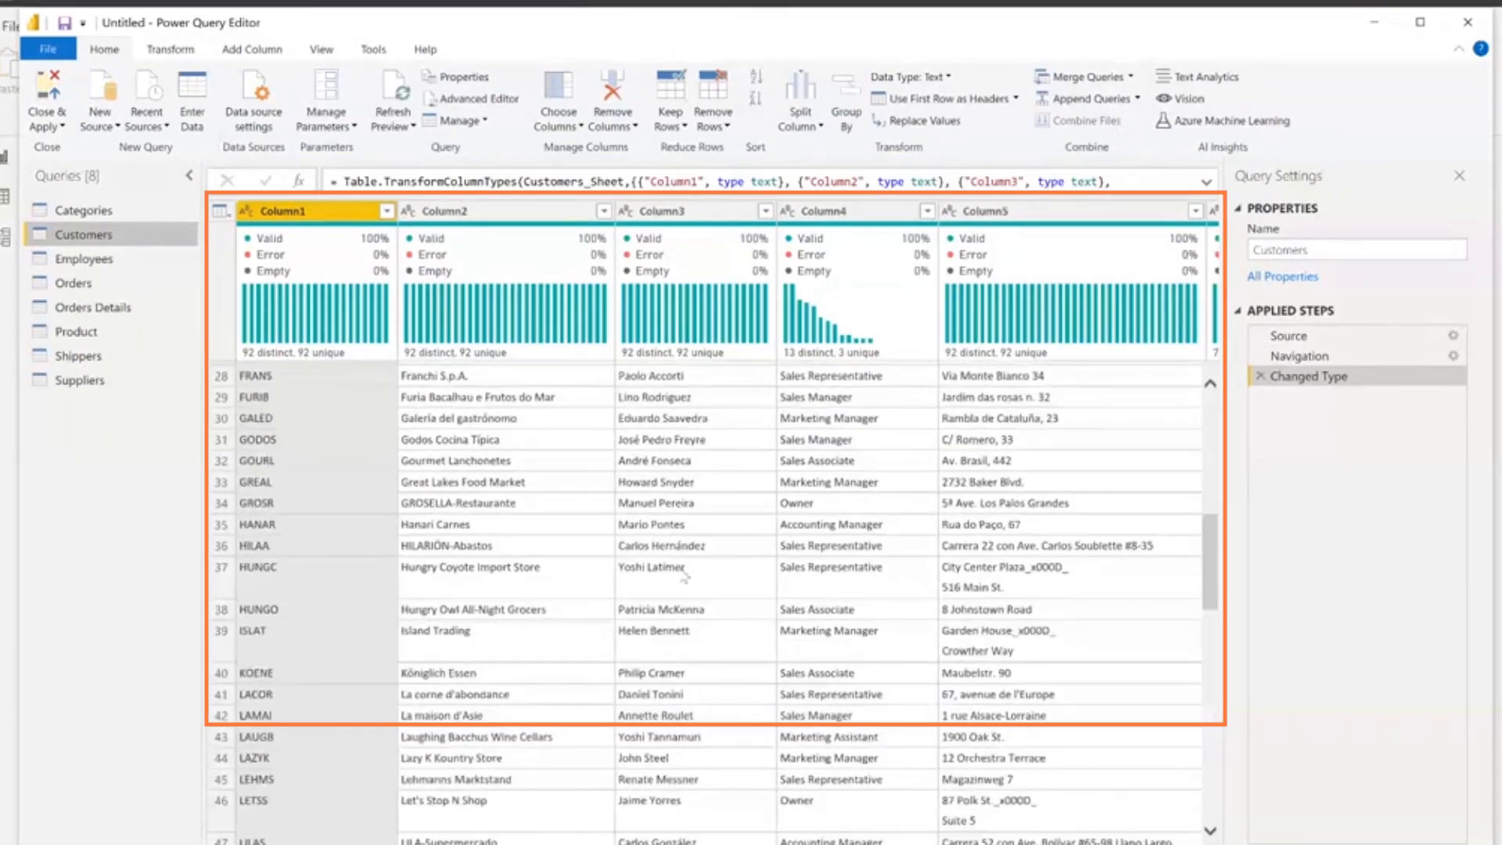
scroll(683, 576, "up", 10)
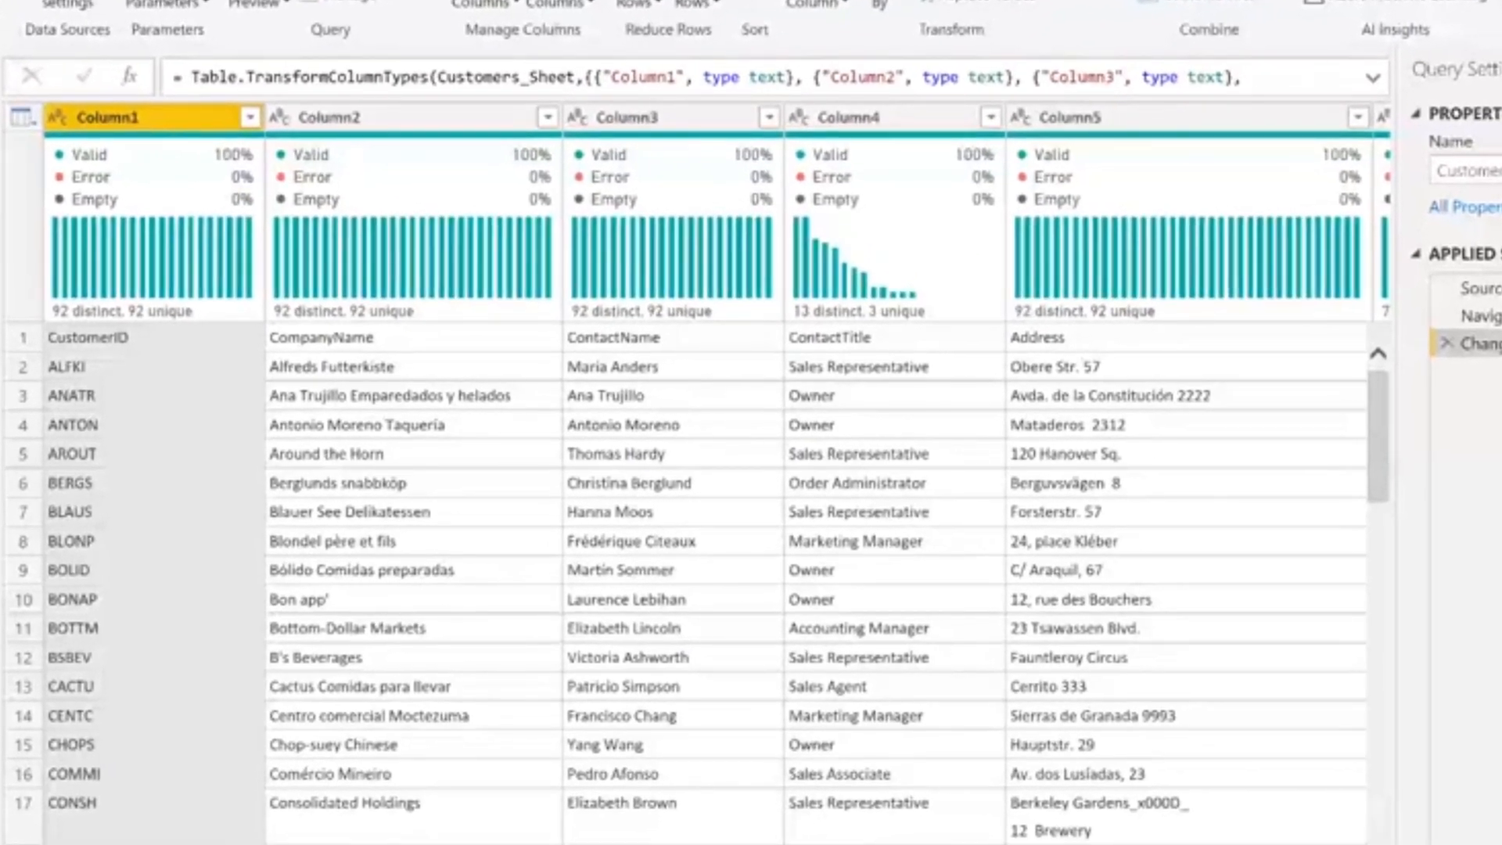
scroll(716, 469, "right", 1)
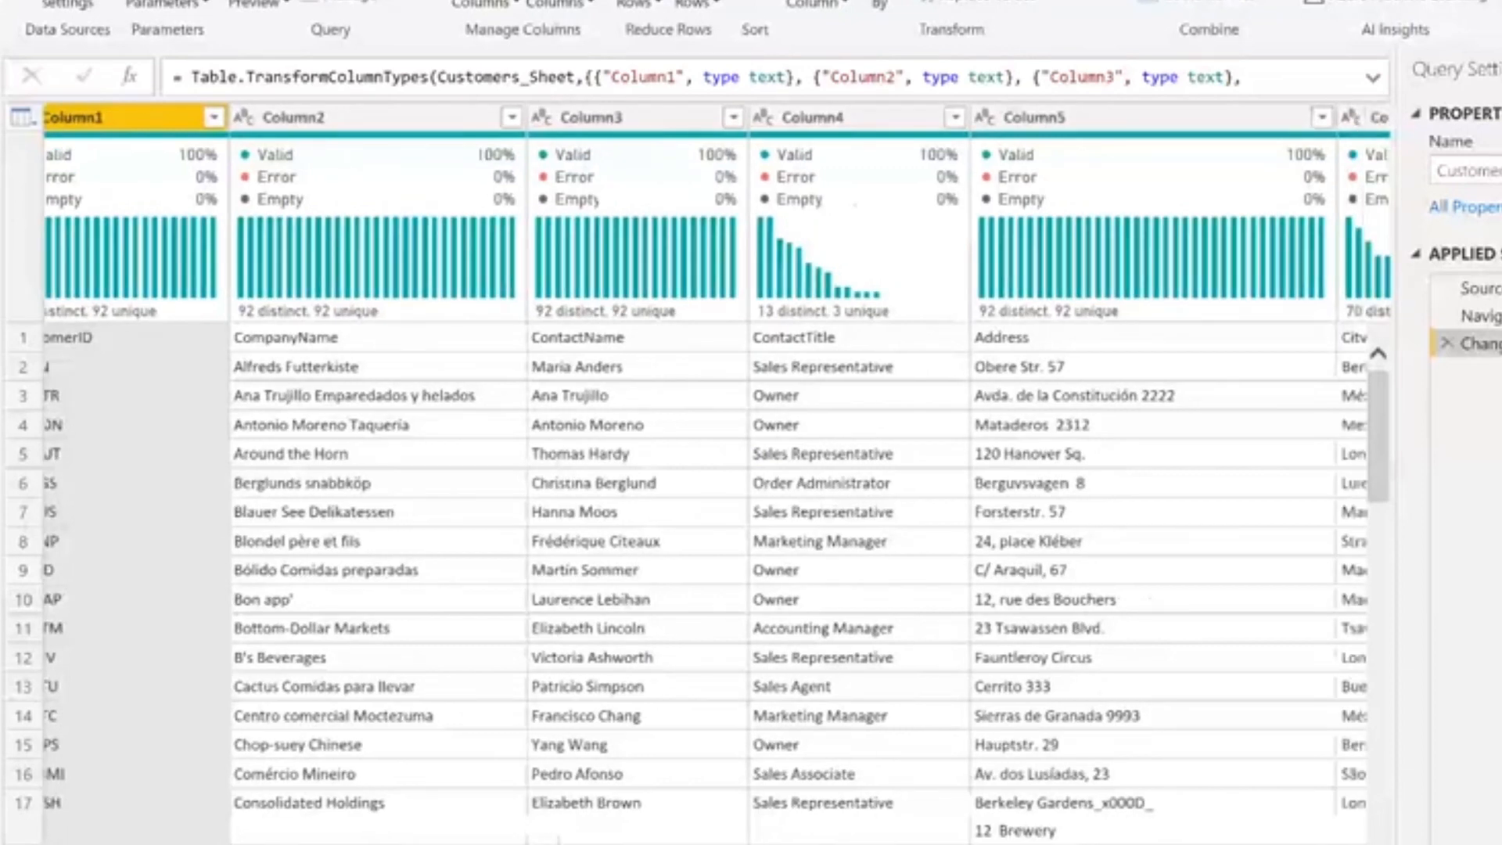
scroll(716, 469, "right", 2)
scroll(716, 469, "right", 3)
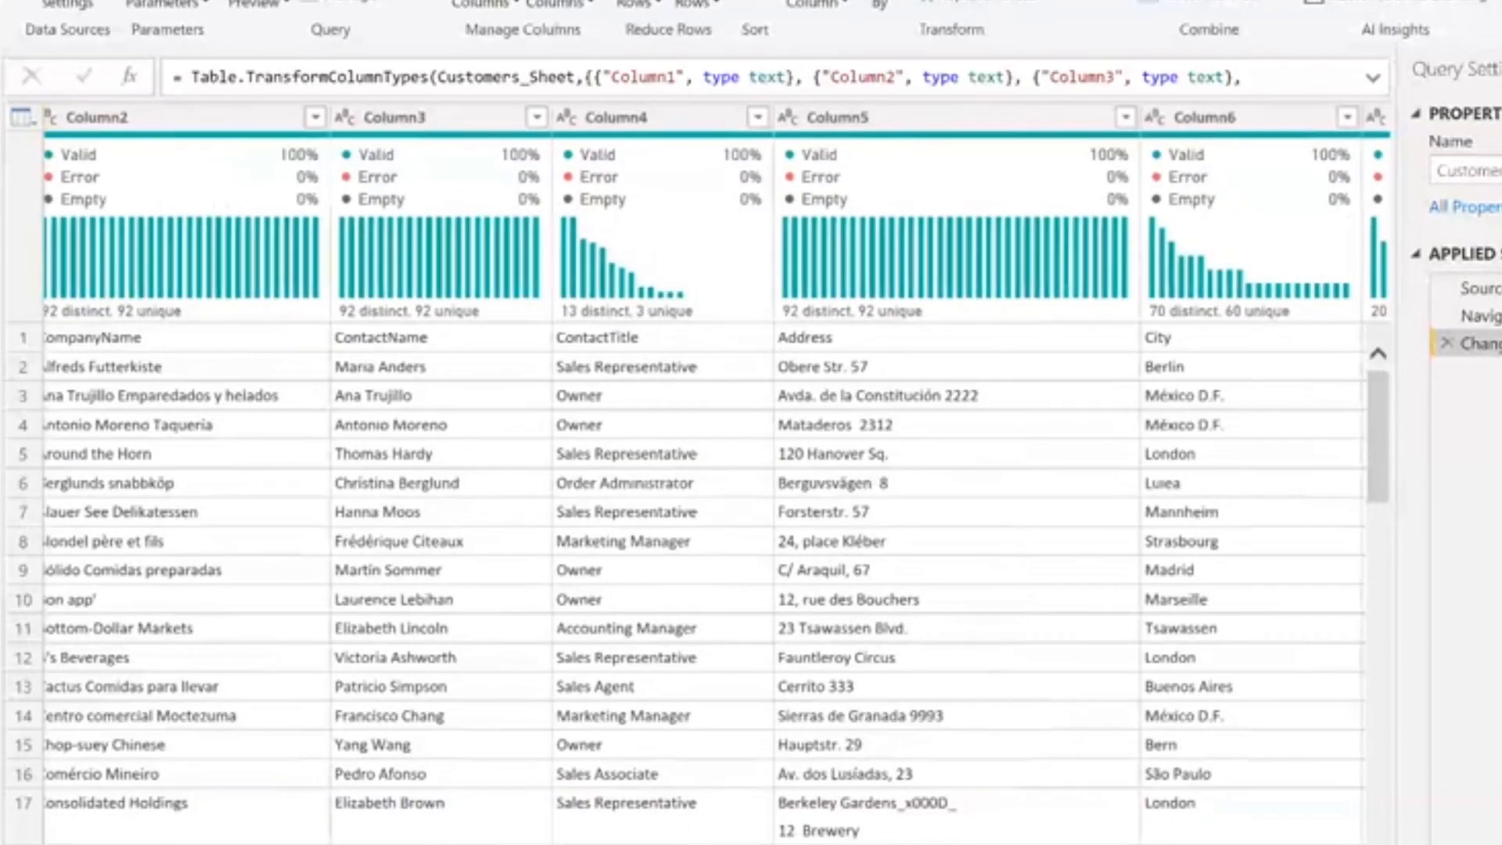
scroll(716, 474, "right", 2)
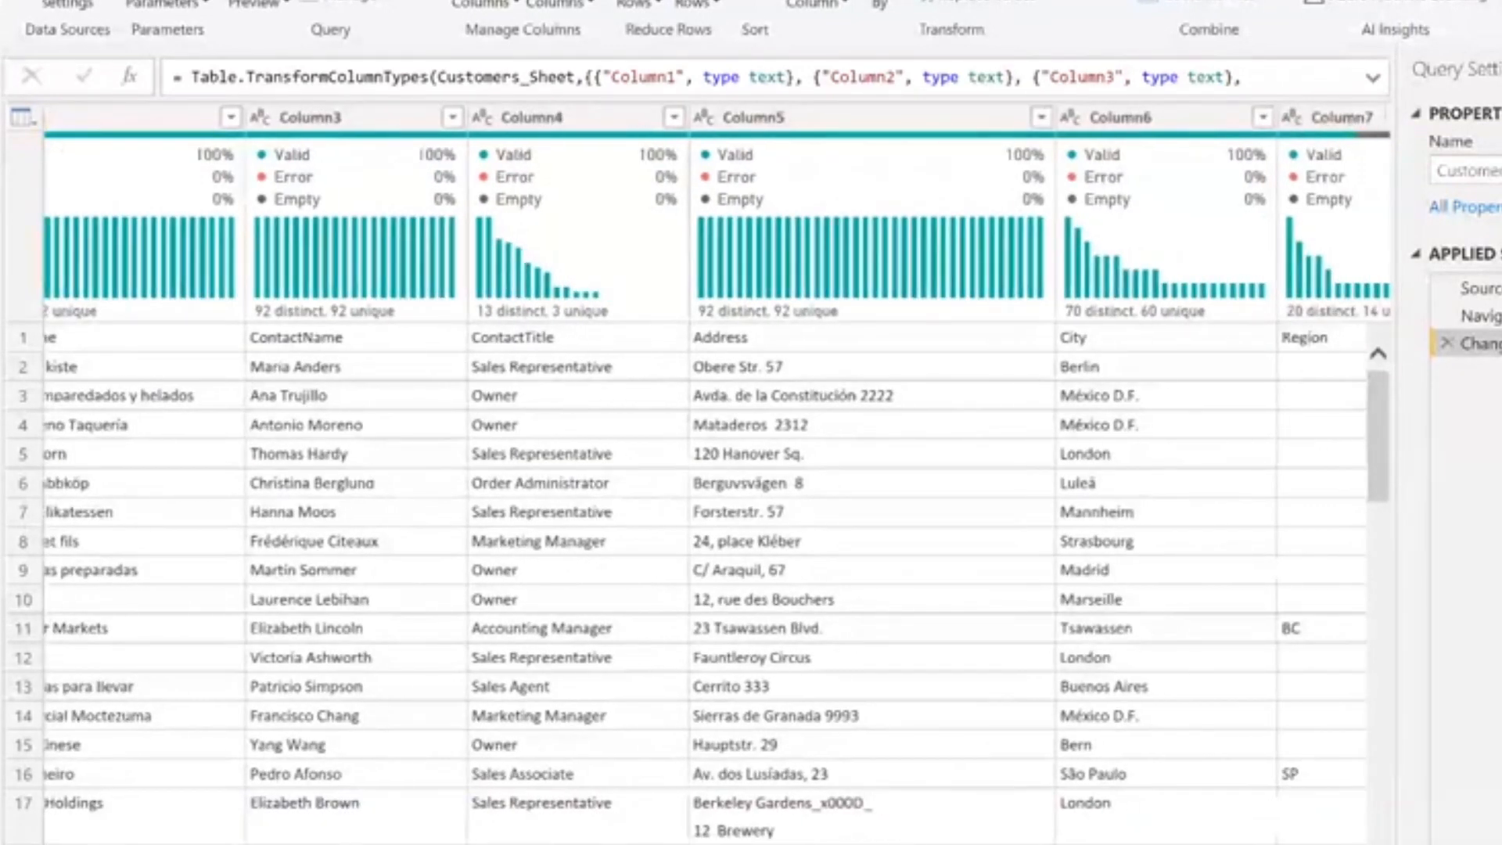
scroll(716, 470, "right", 5)
scroll(715, 469, "right", 10)
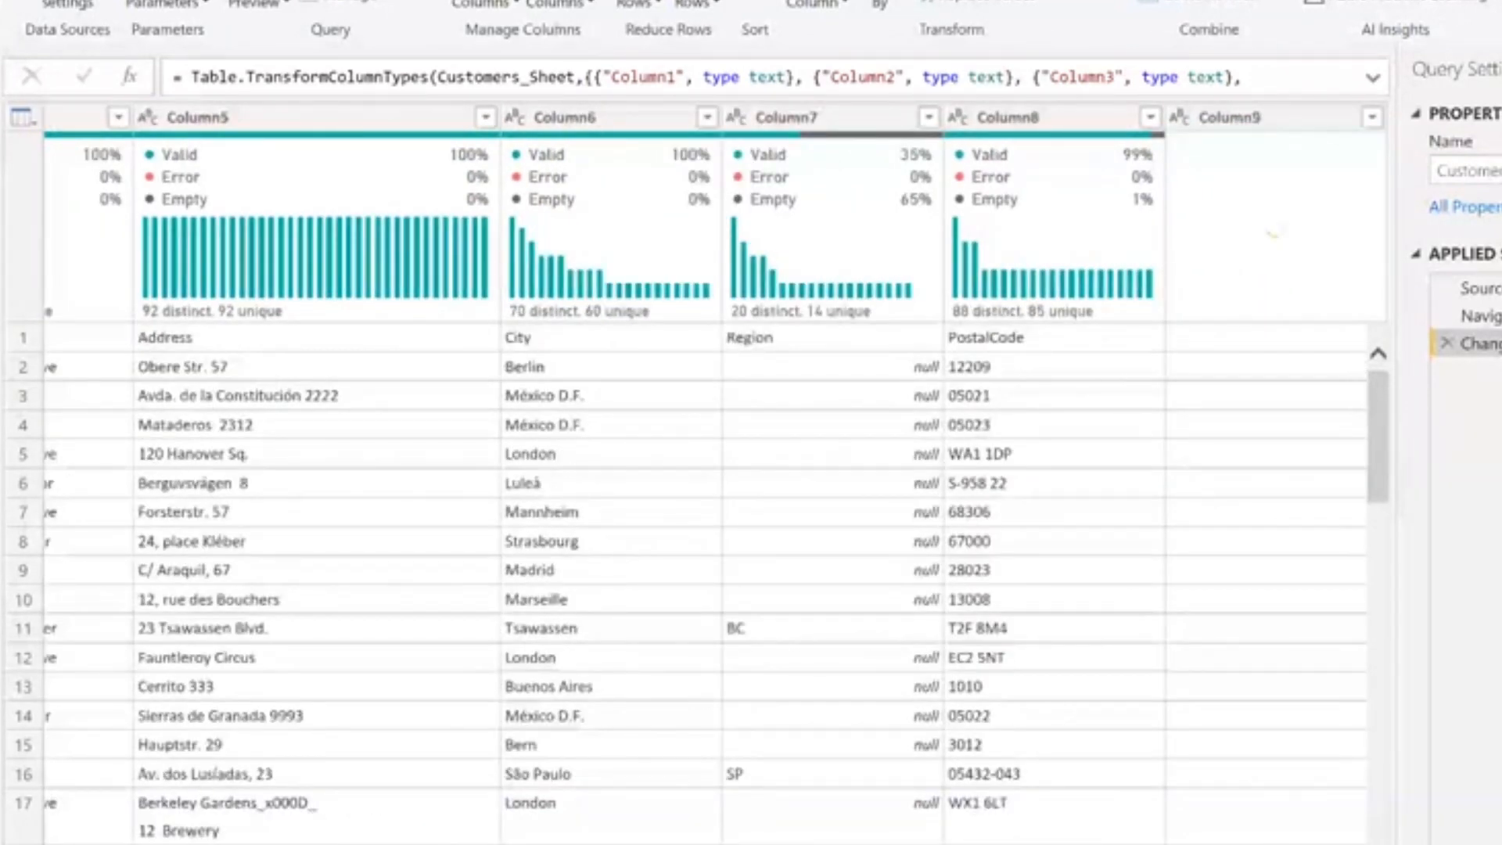
scroll(716, 469, "right", 1)
scroll(716, 469, "right", 4)
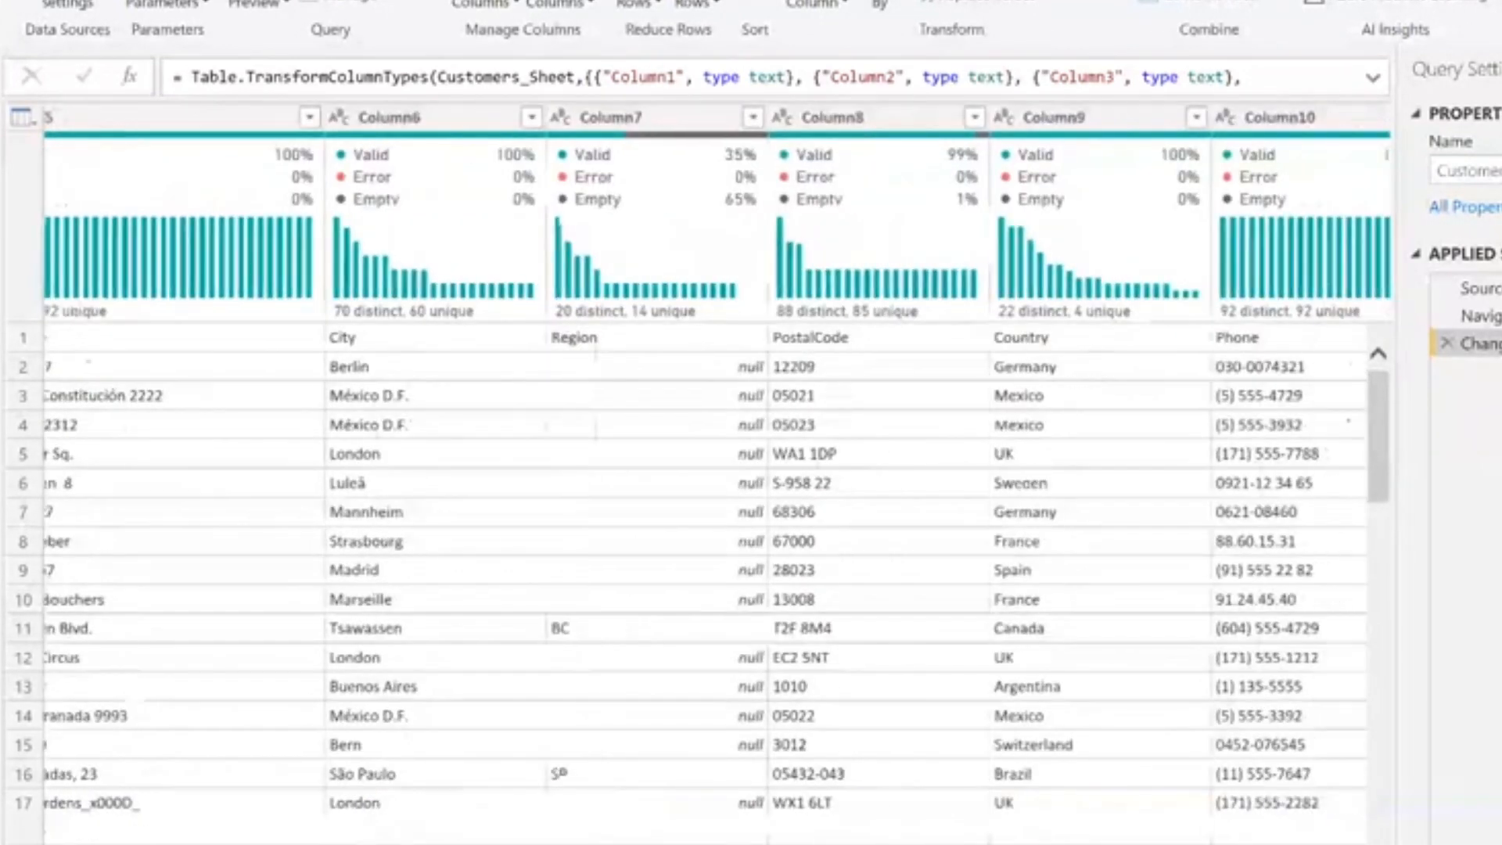
scroll(716, 469, "right", 1)
scroll(716, 469, "right", 2)
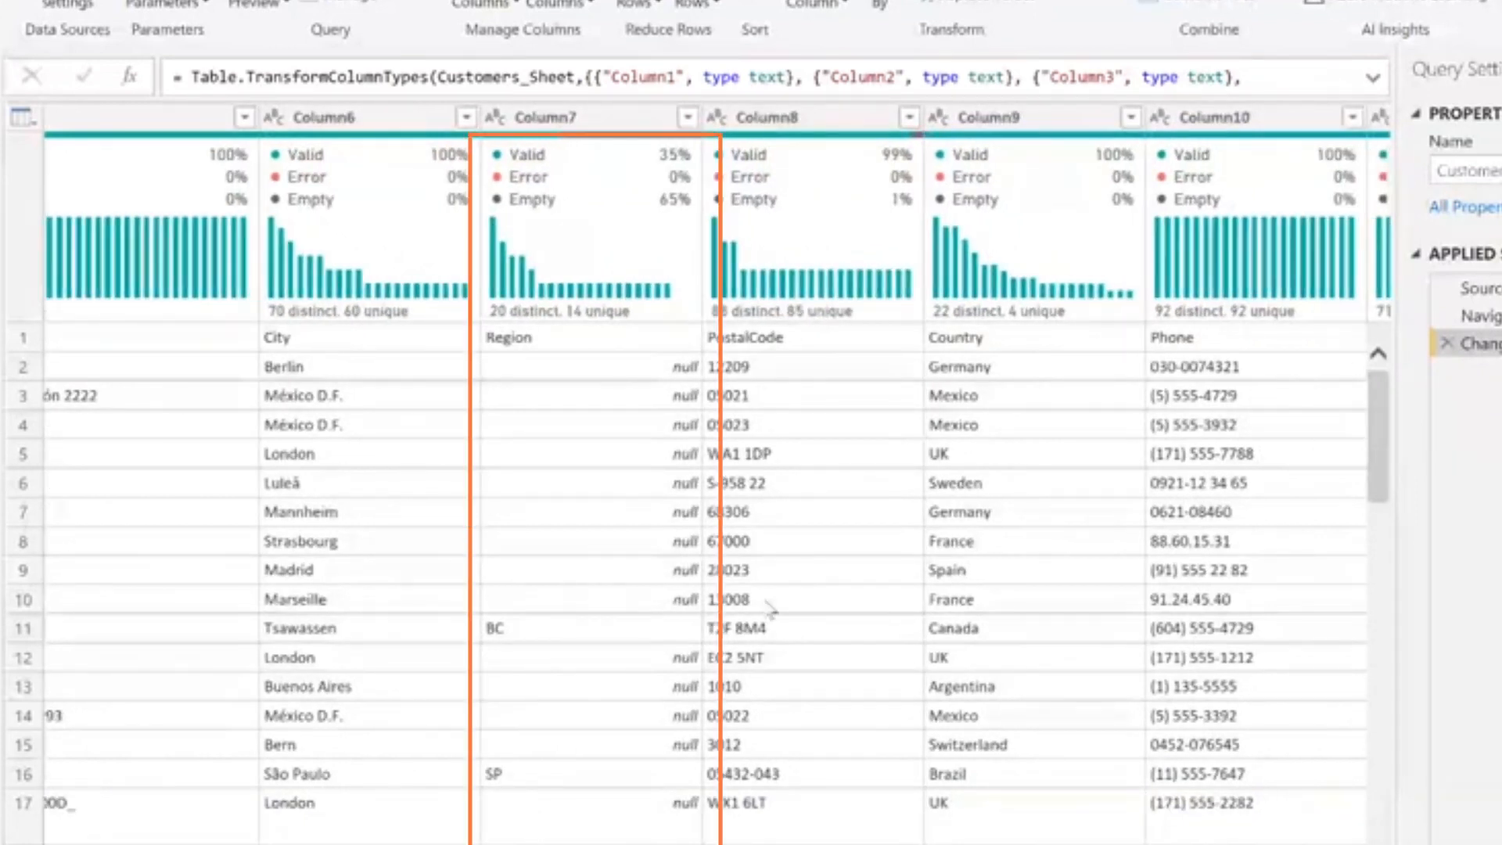
Check the values of Column7, which holds Region, in the Customers query and remove that column.
left_click(574, 118)
scroll(579, 364, "down", 4)
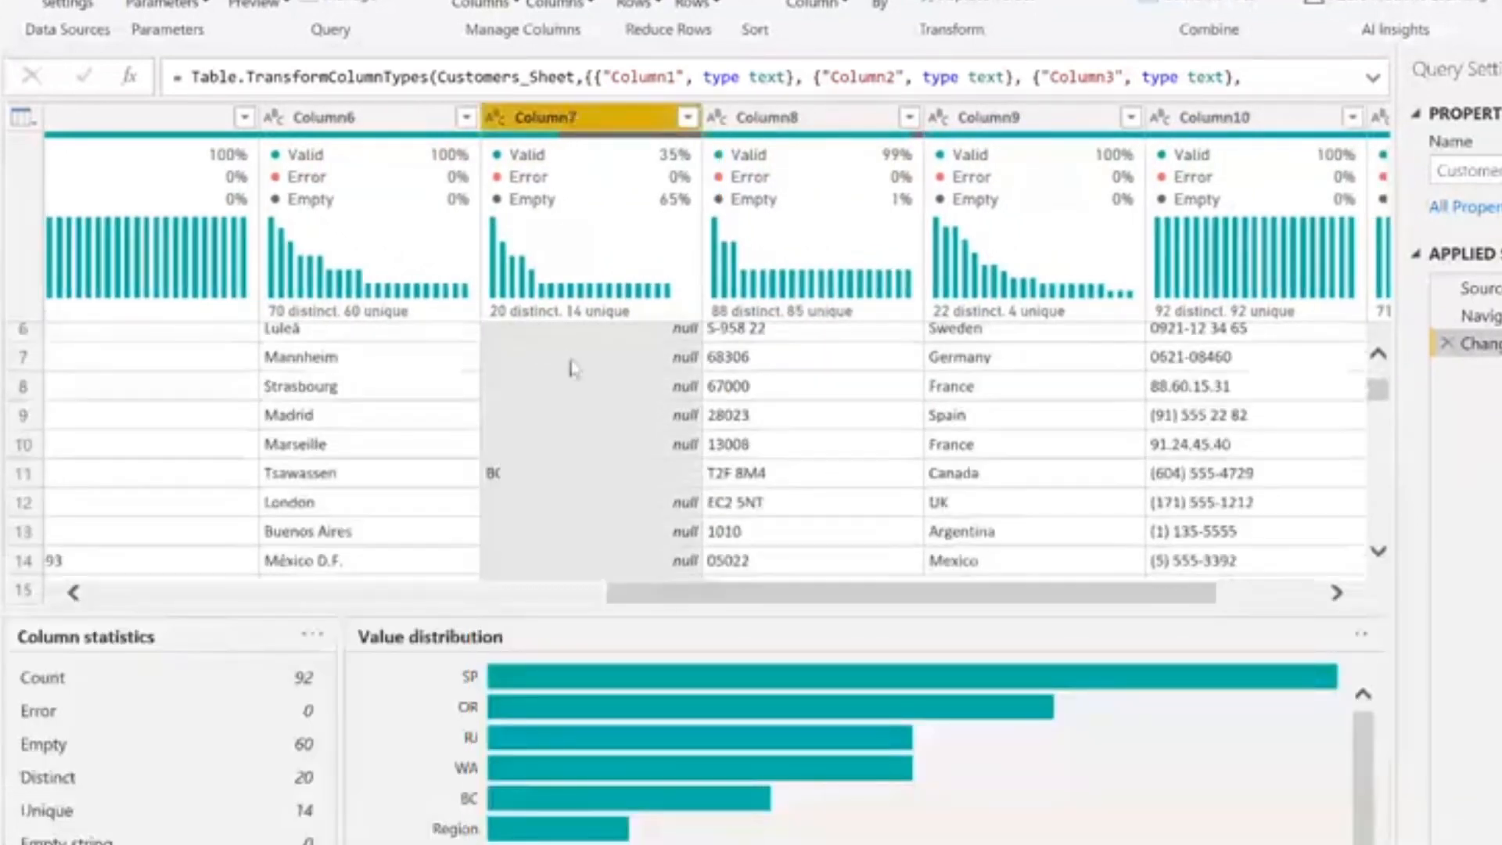
scroll(588, 362, "down", 2)
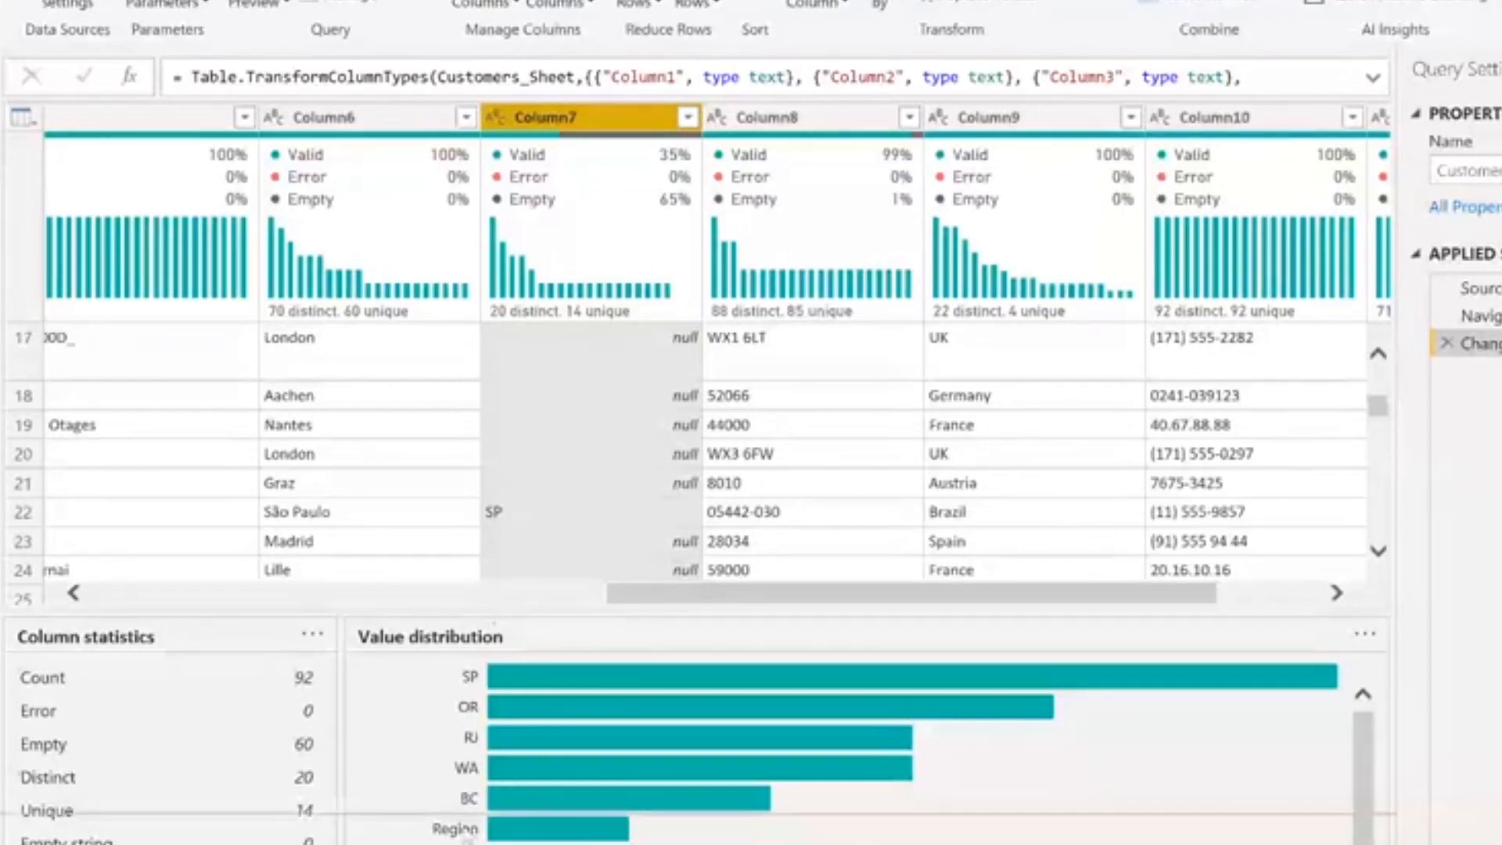
left_click(572, 126)
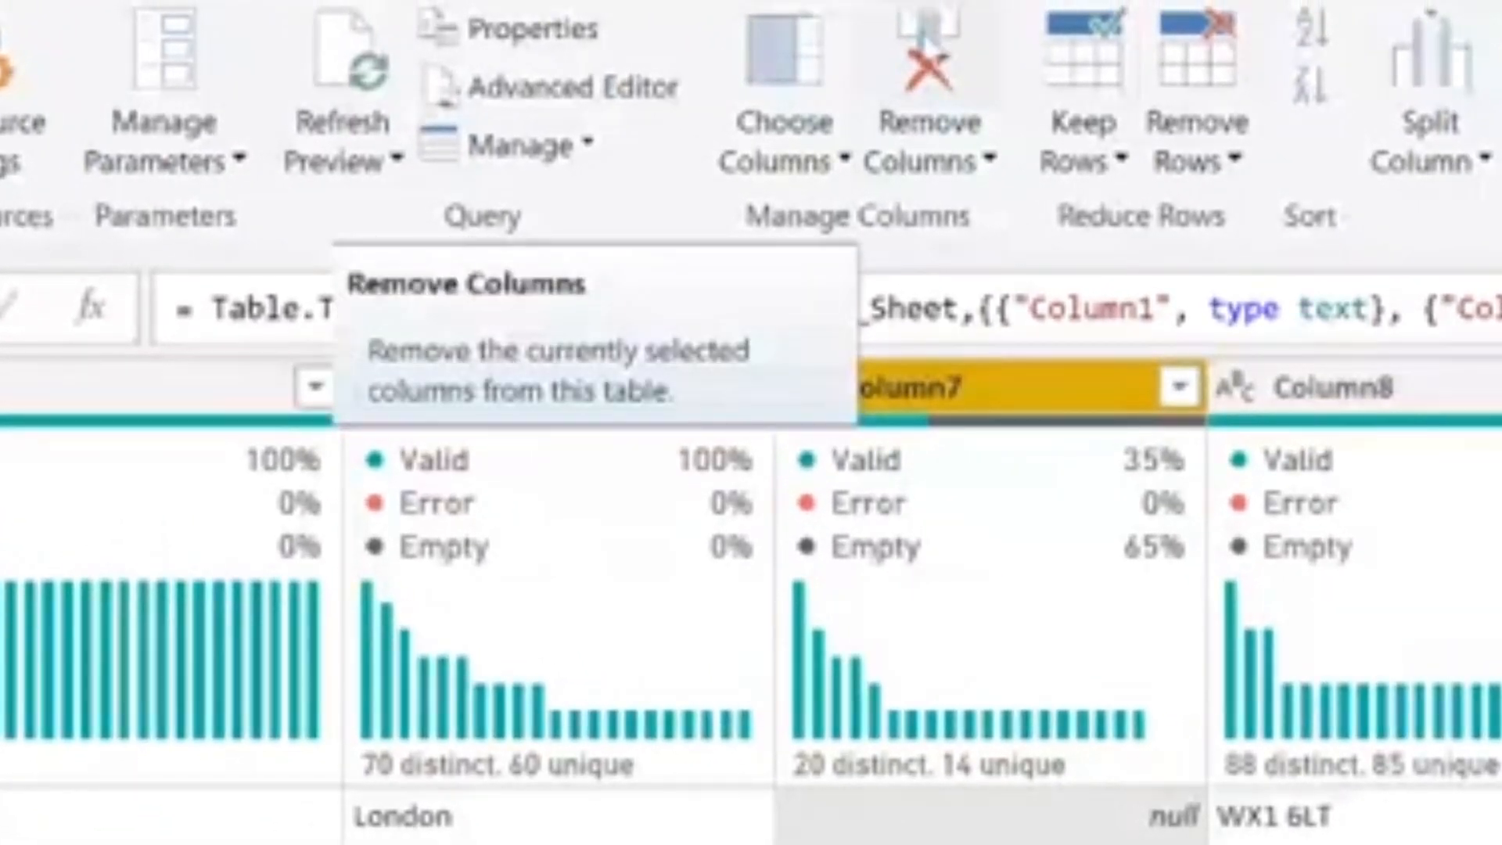
left_click(929, 35)
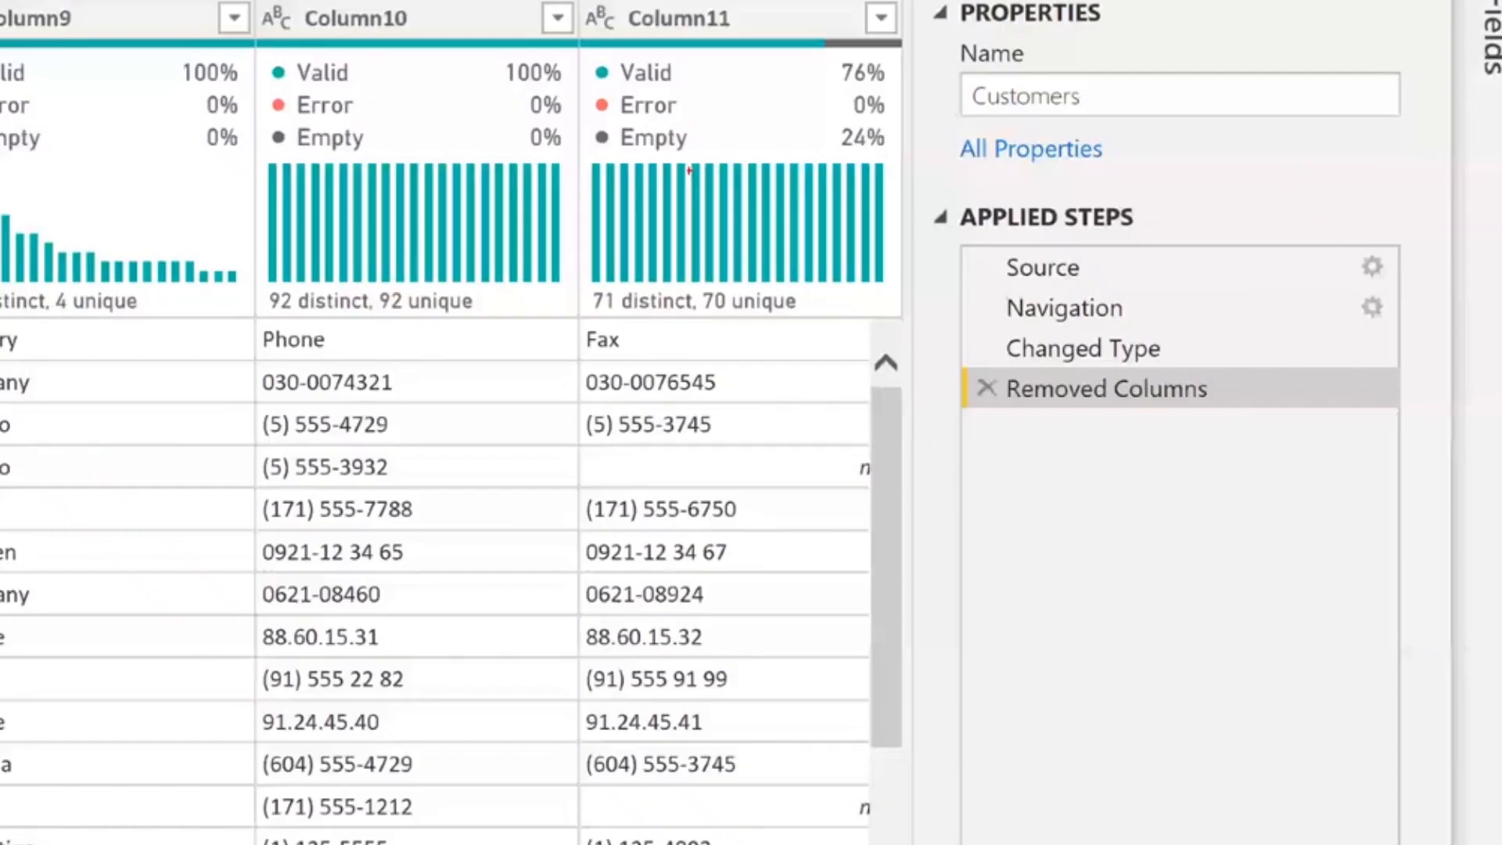
mouse_move(920, 190)
left_mouse_down()
mouse_move(1447, 186)
mouse_move(1447, 452)
mouse_move(1092, 507)
mouse_move(879, 458)
mouse_move(874, 258)
mouse_move(994, 185)
left_mouse_up()
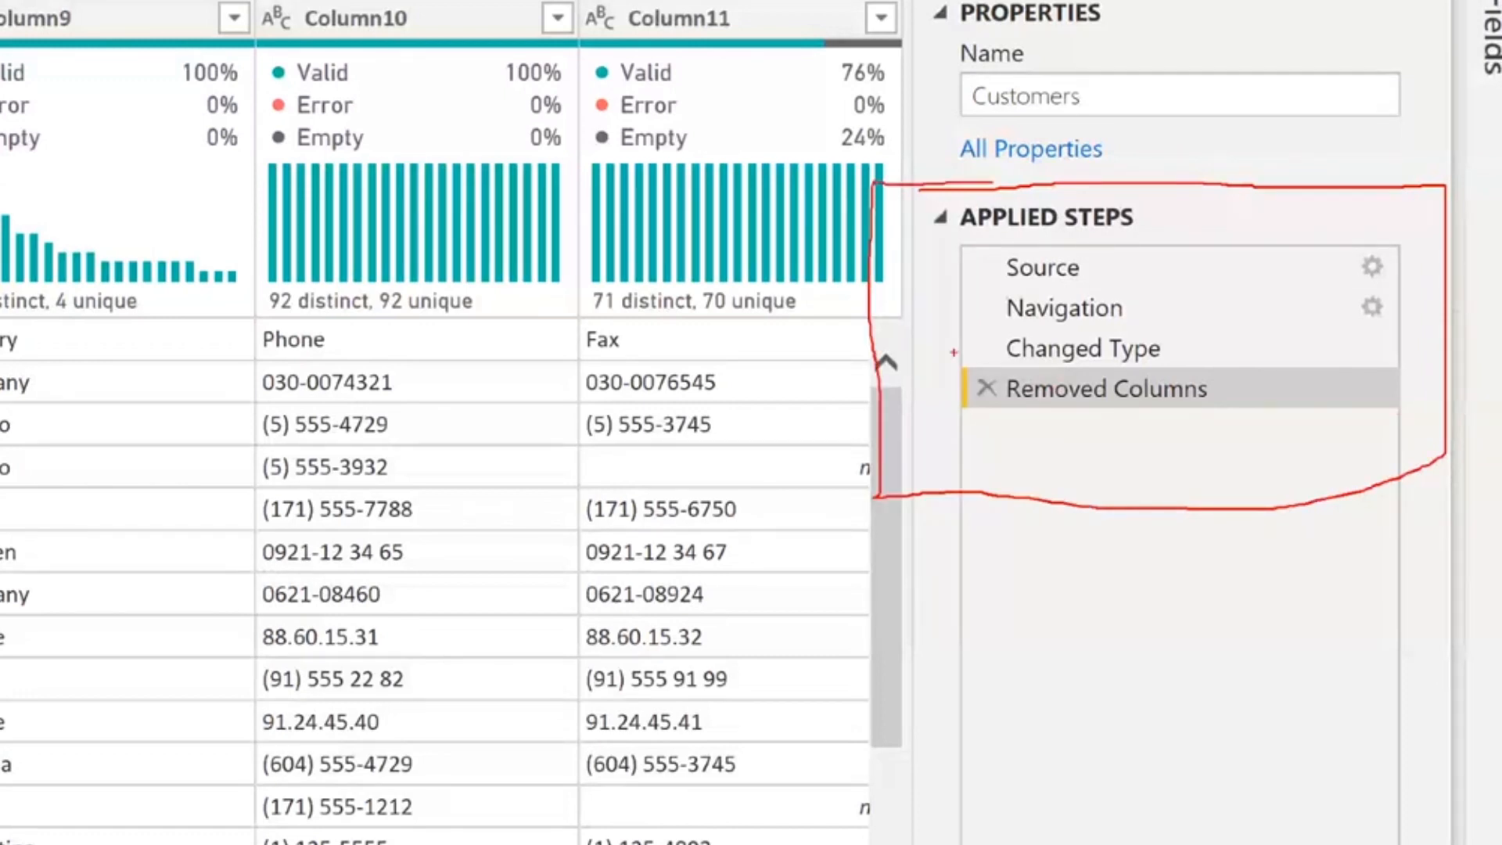
mouse_move(954, 353)
left_mouse_down()
mouse_move(1307, 368)
mouse_move(949, 349)
left_mouse_up()
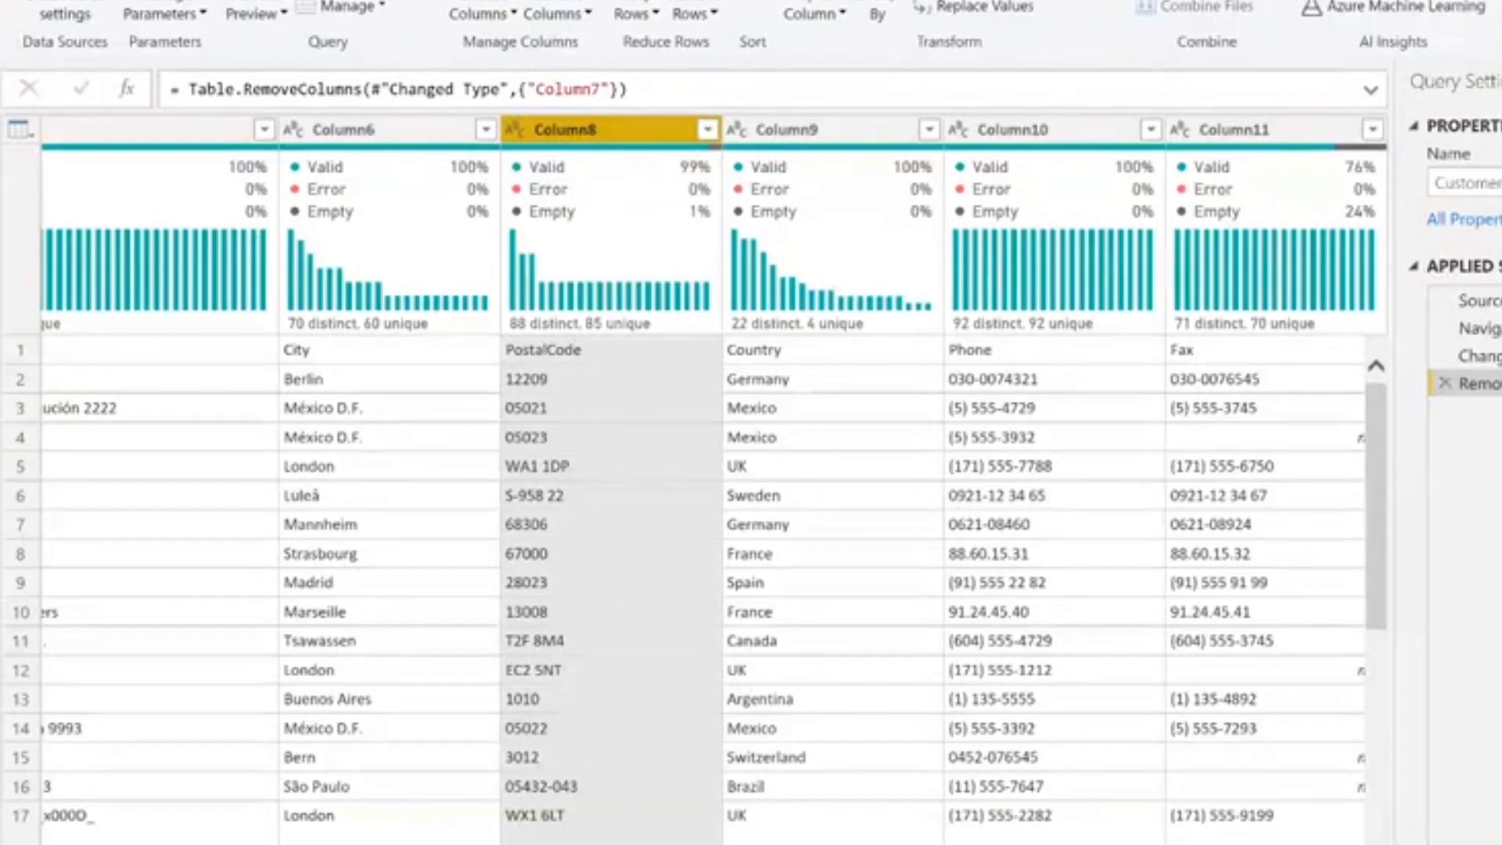
Use the first row of the Customers query as its column headers.
scroll(704, 485, "left", 10)
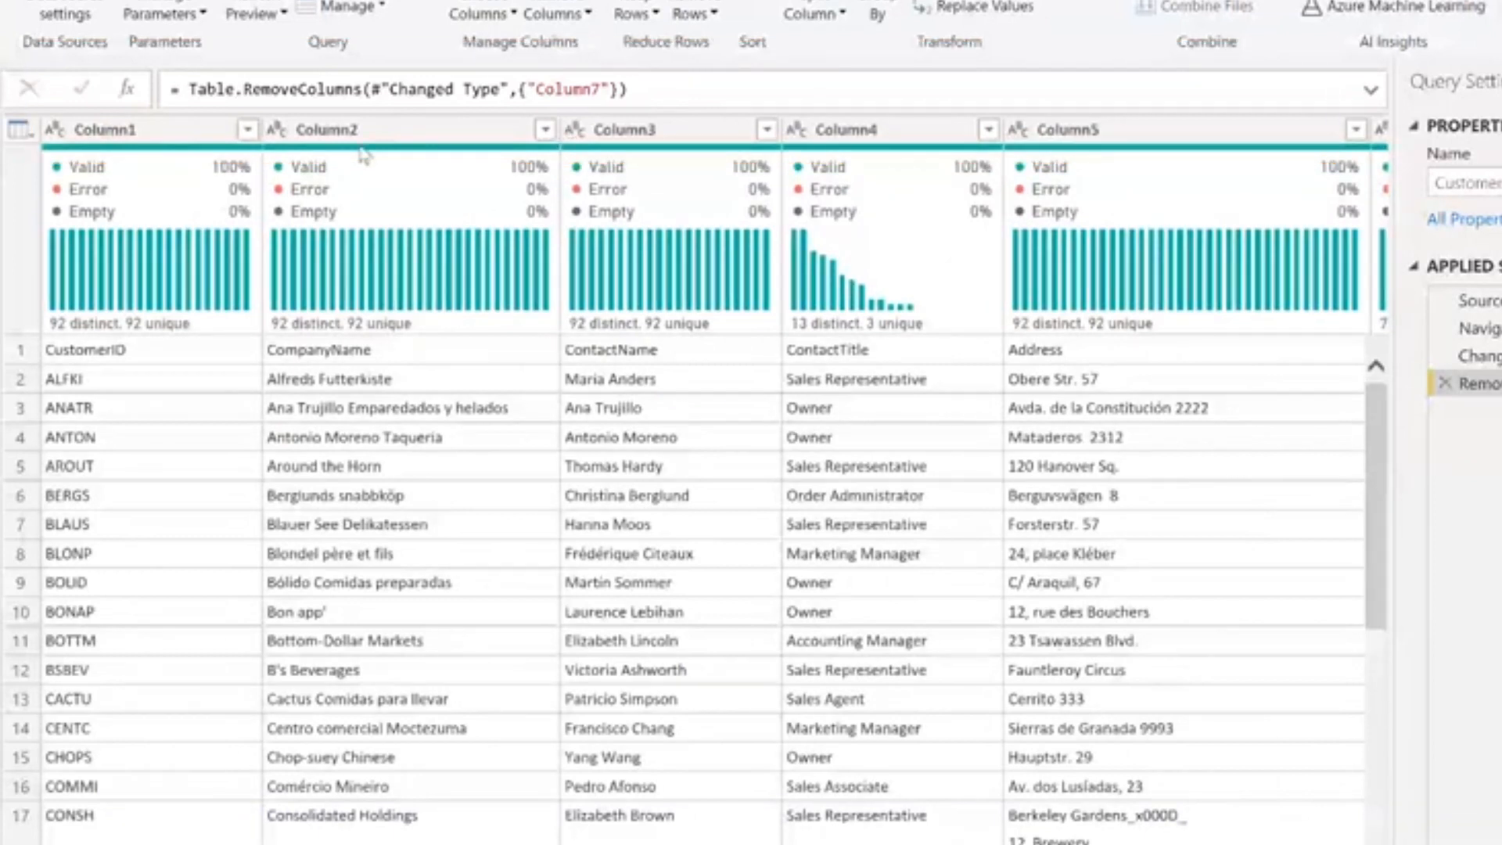
left_click(643, 131)
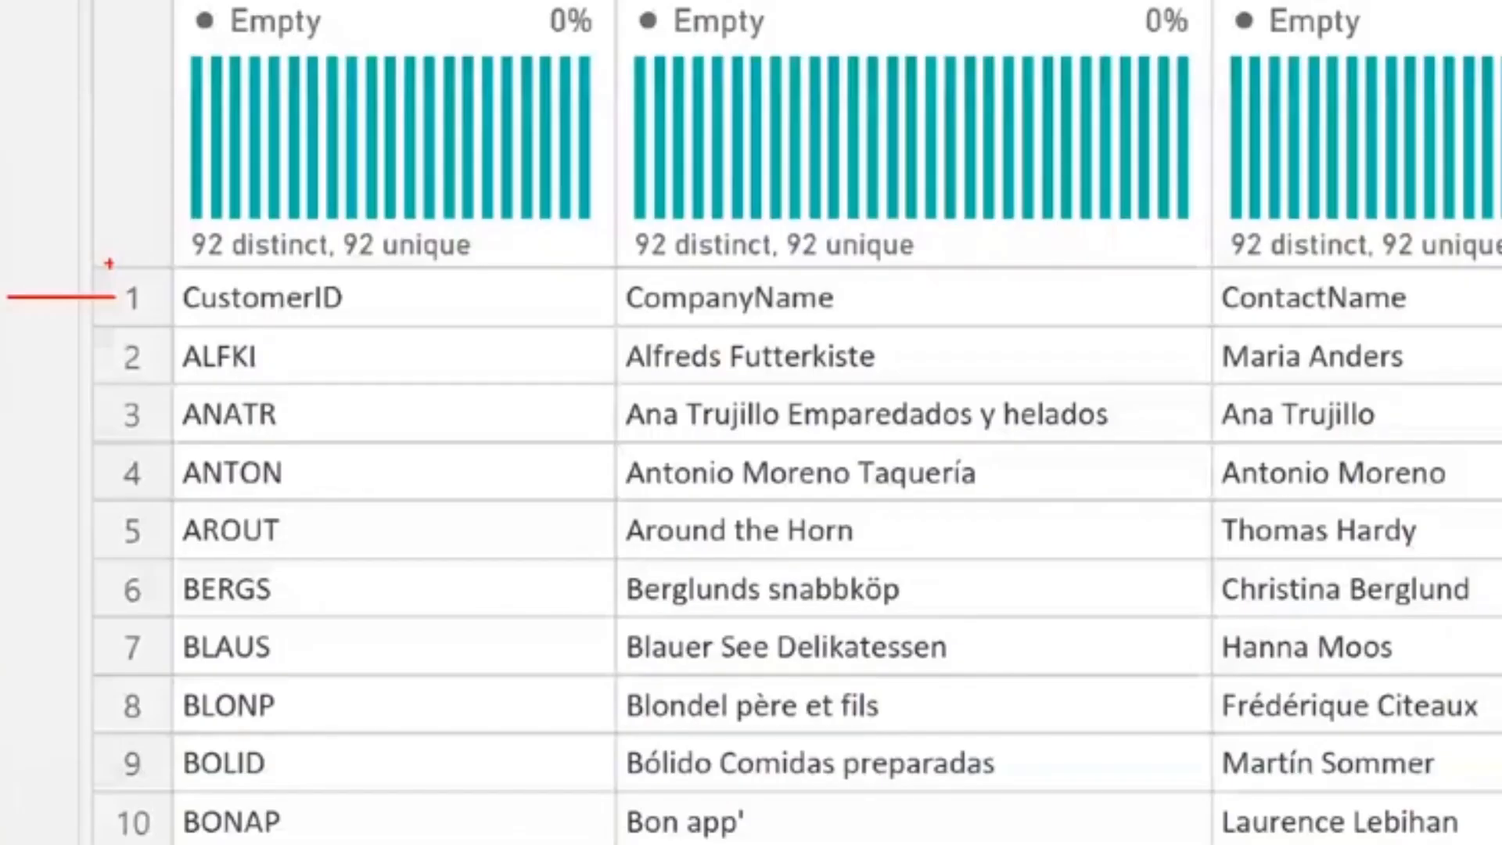
left_click_drag(109, 263, 103, 338)
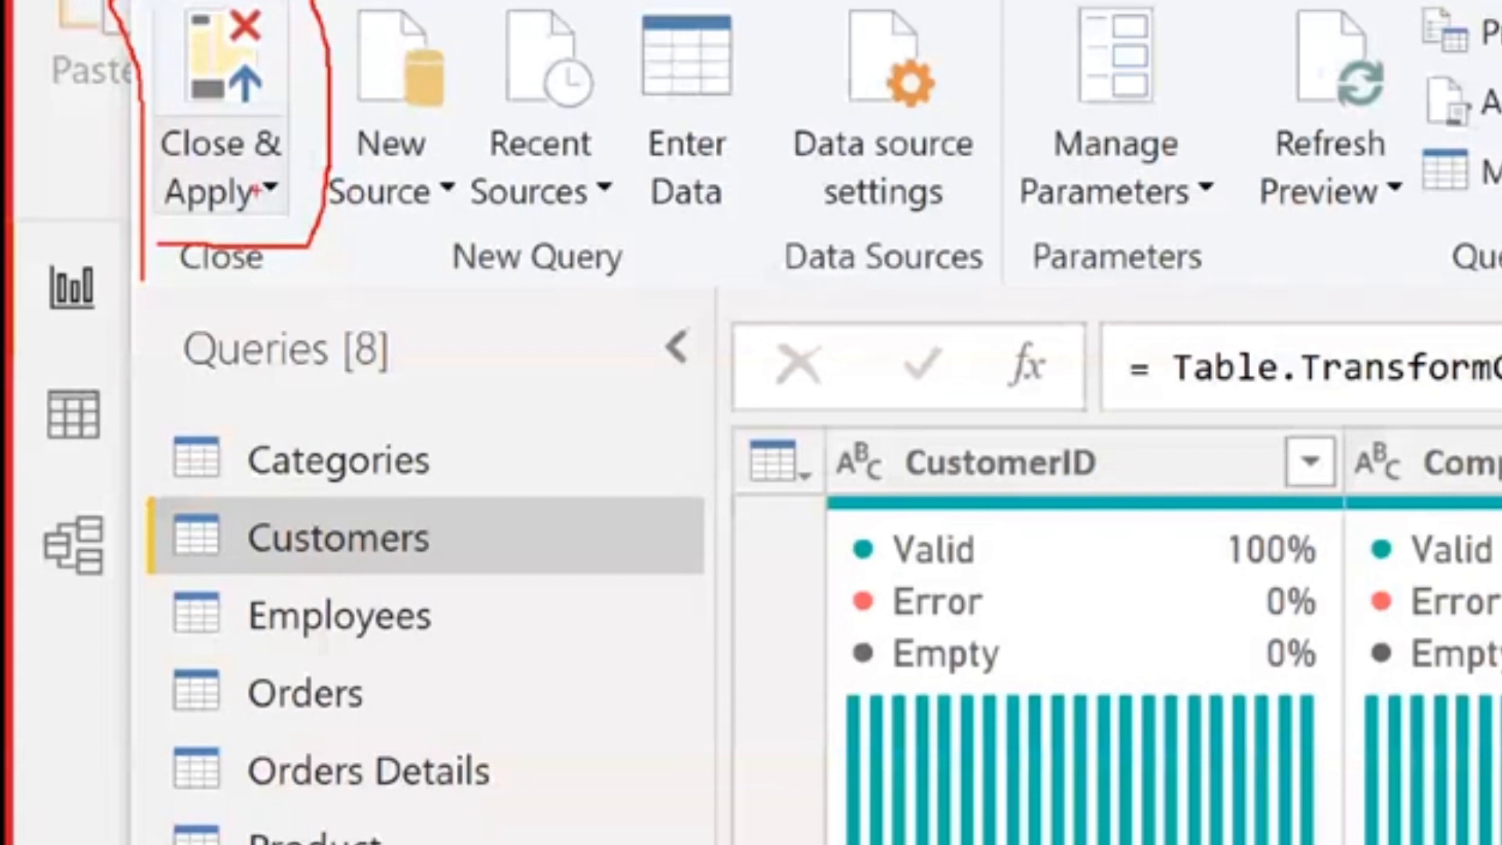
Apply the query changes and close Power Query Editor, and open the diagram of the model's tables and relationships.
left_click(270, 188)
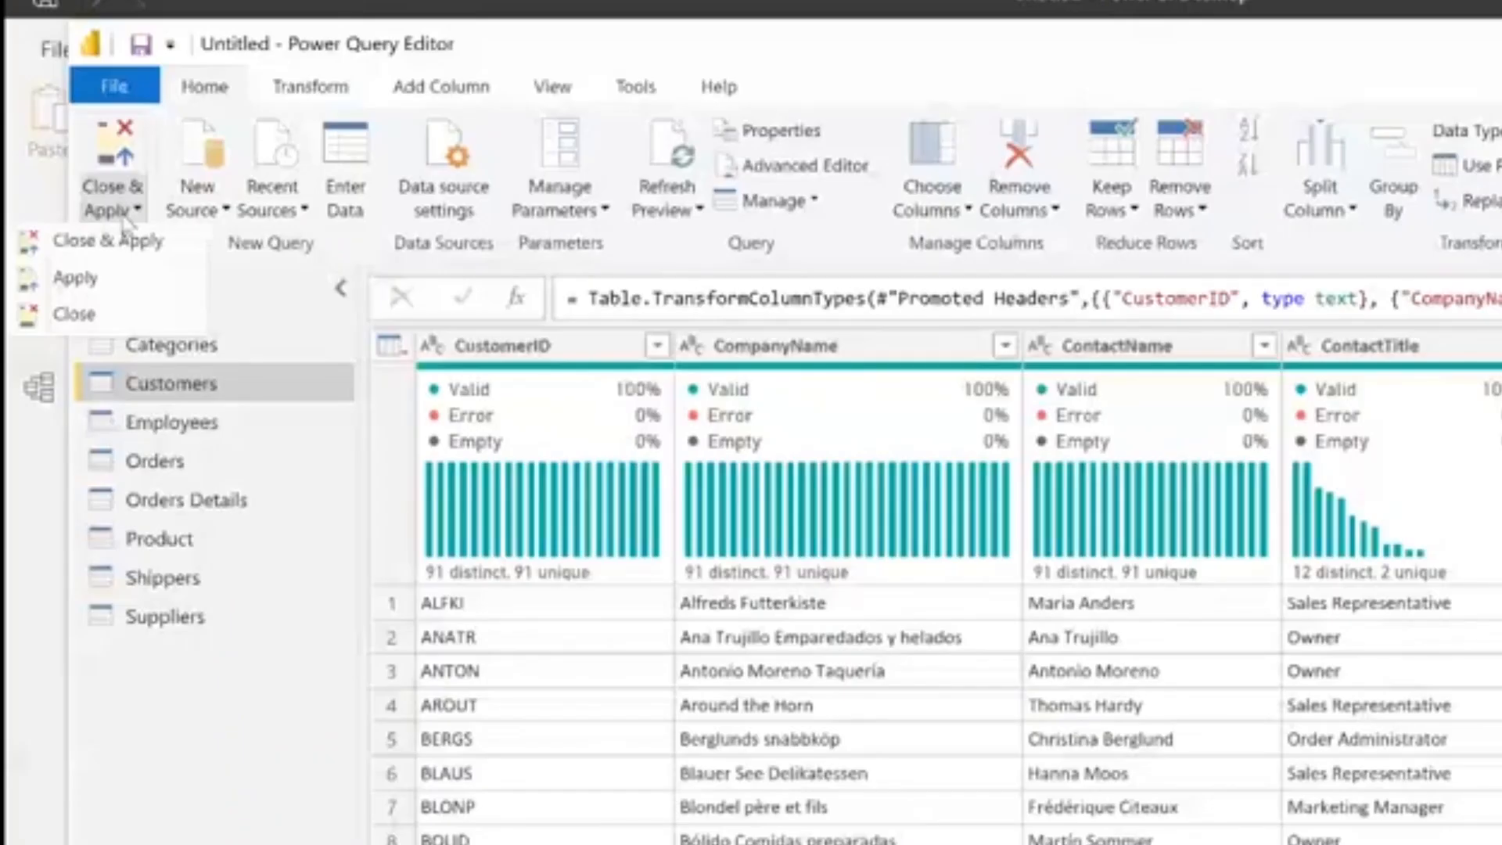
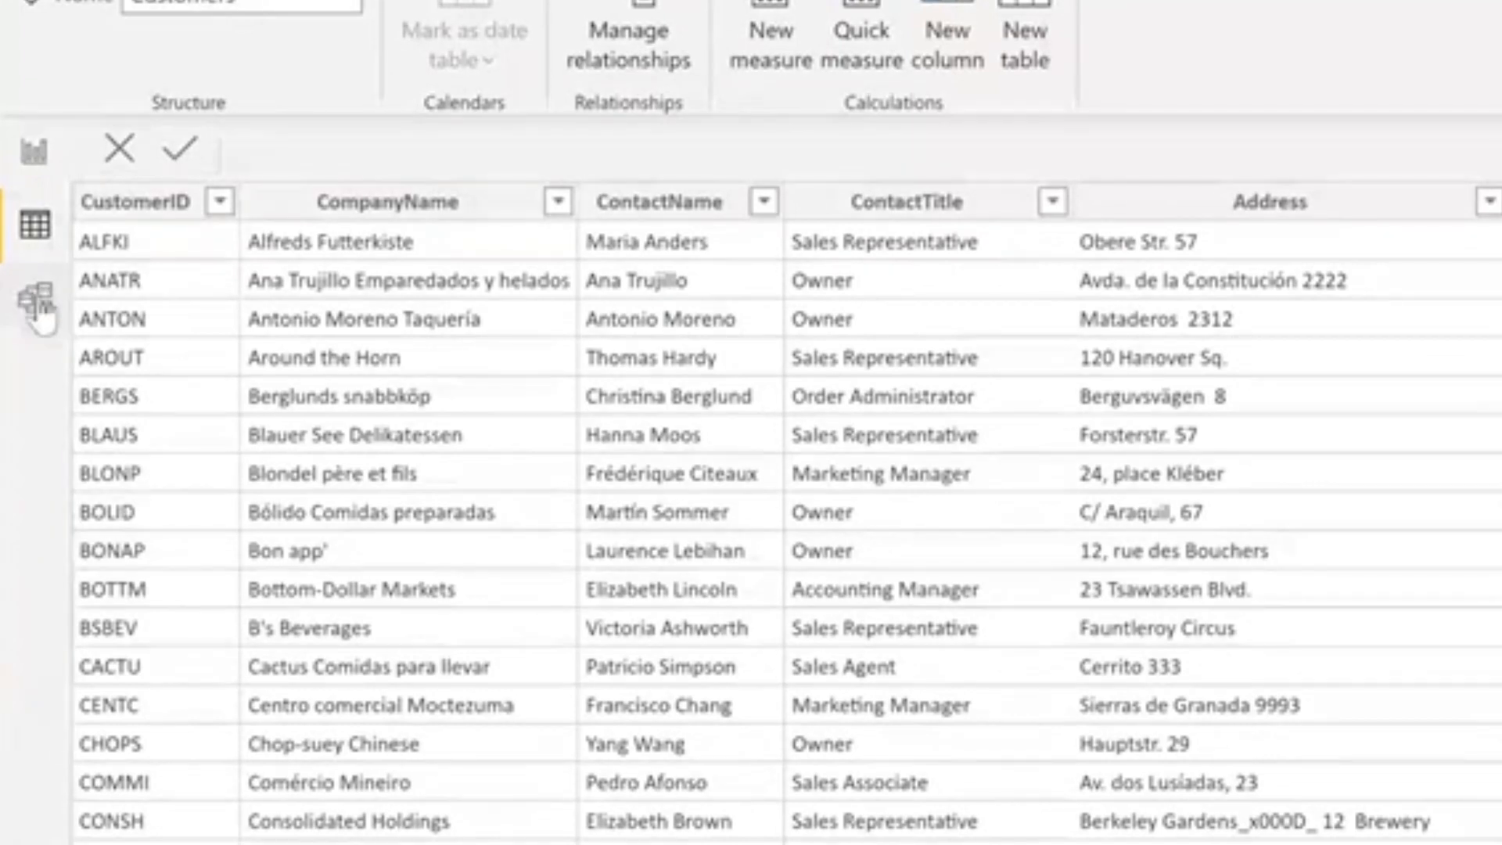
left_click(36, 301)
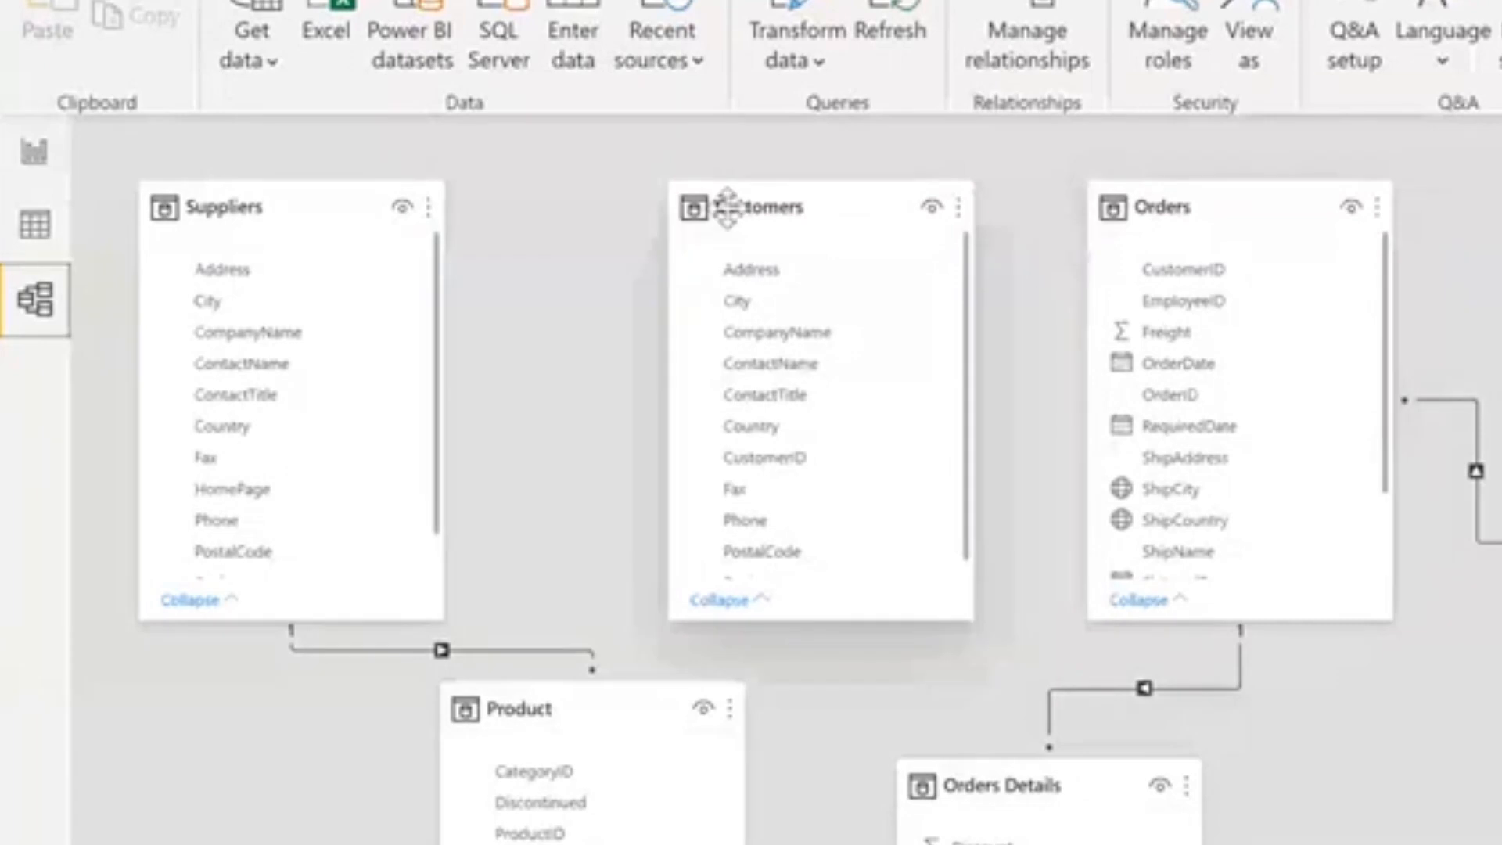
mouse_move(712, 205)
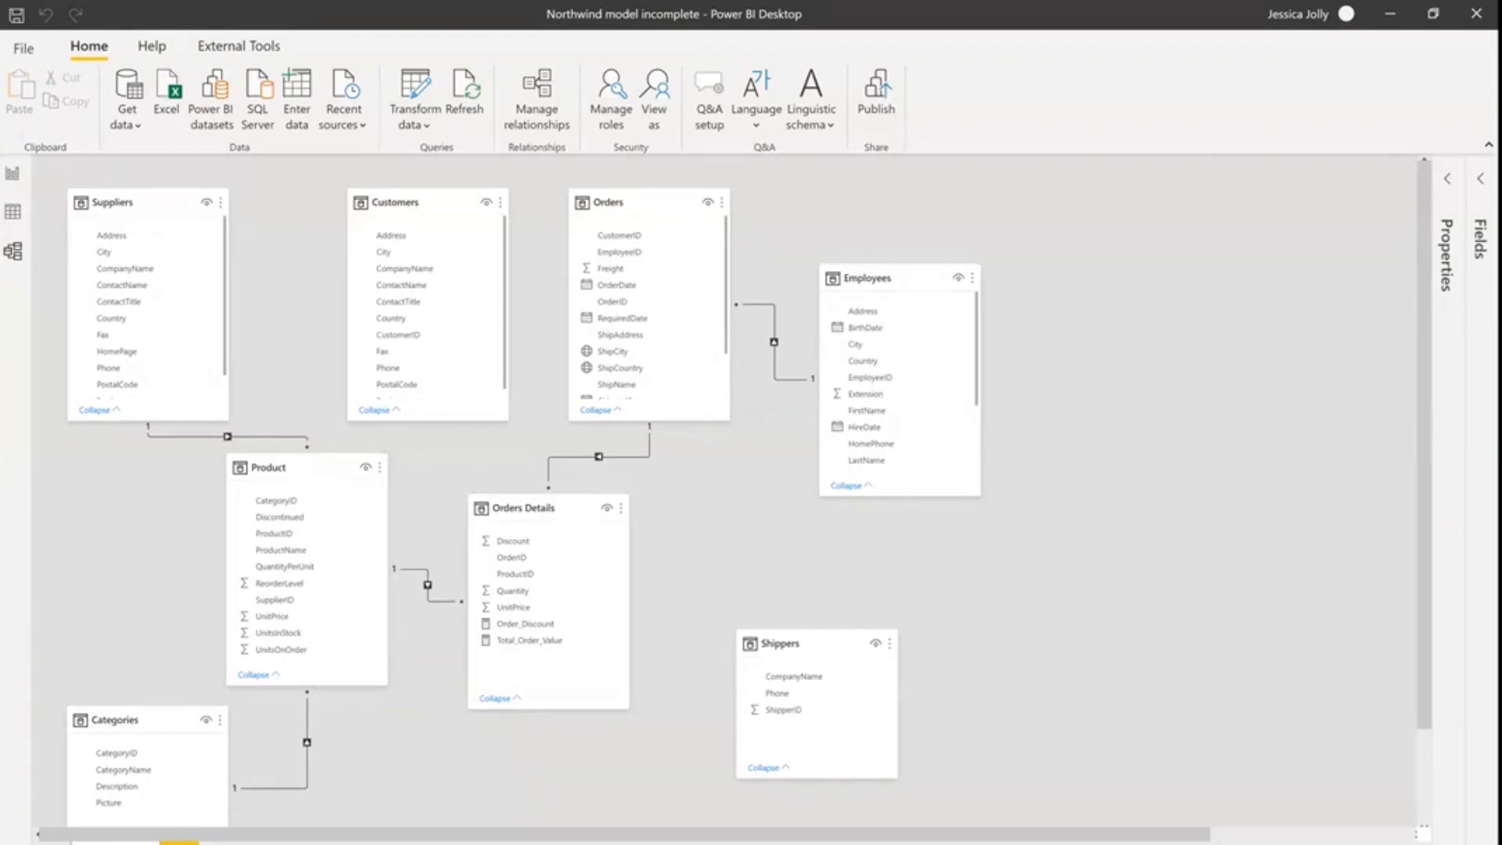
left_click(476, 471)
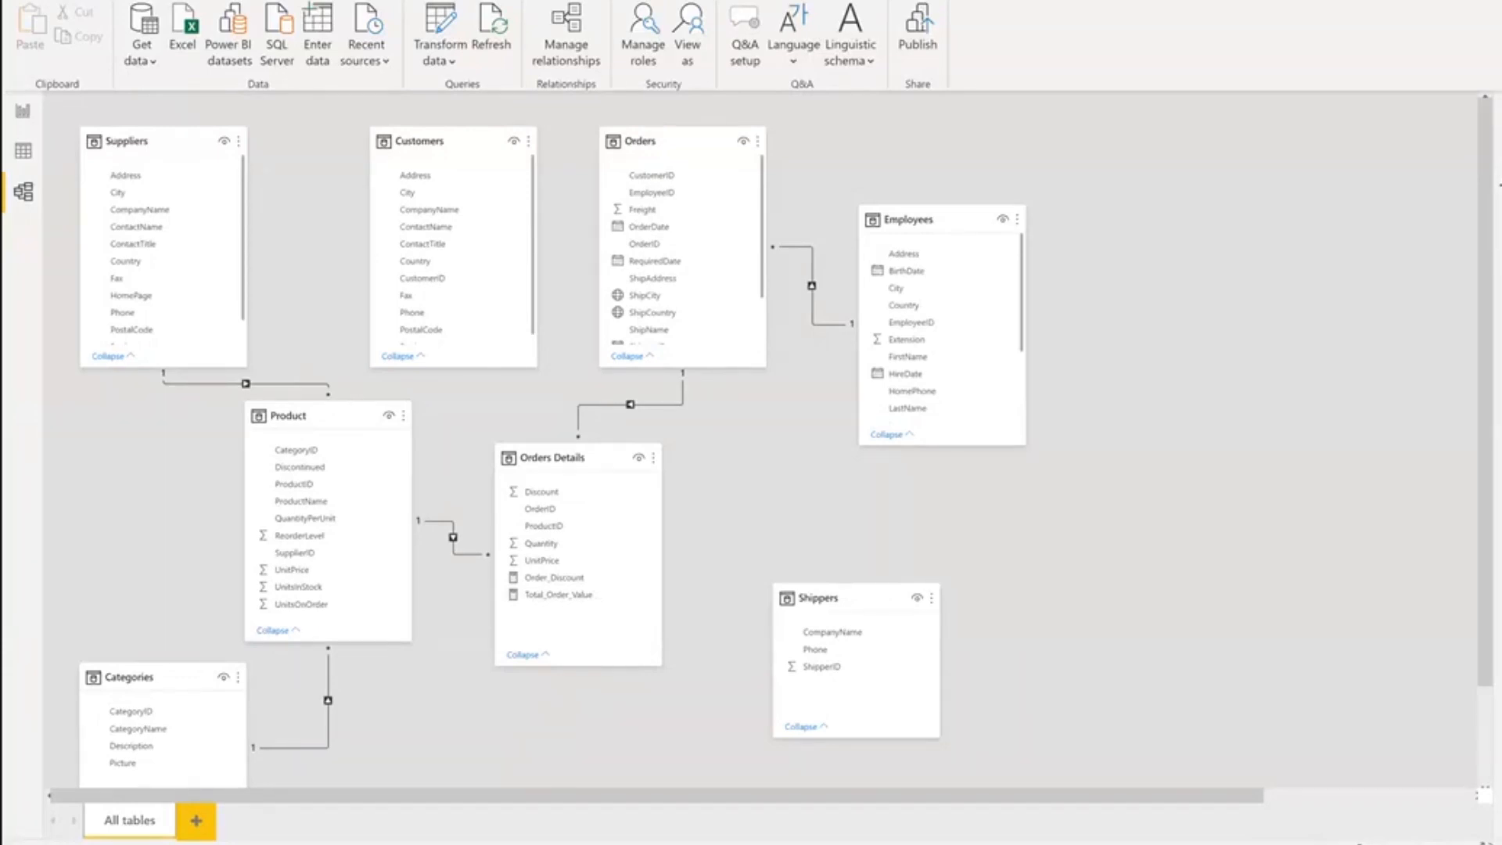
Reposition the Customers table in the model diagram, keeping it between the Suppliers and Orders tables.
mouse_move(412, 145)
left_mouse_down()
mouse_move(1227, 472)
mouse_move(1170, 436)
mouse_move(1298, 128)
mouse_move(699, 126)
mouse_move(413, 145)
left_mouse_up()
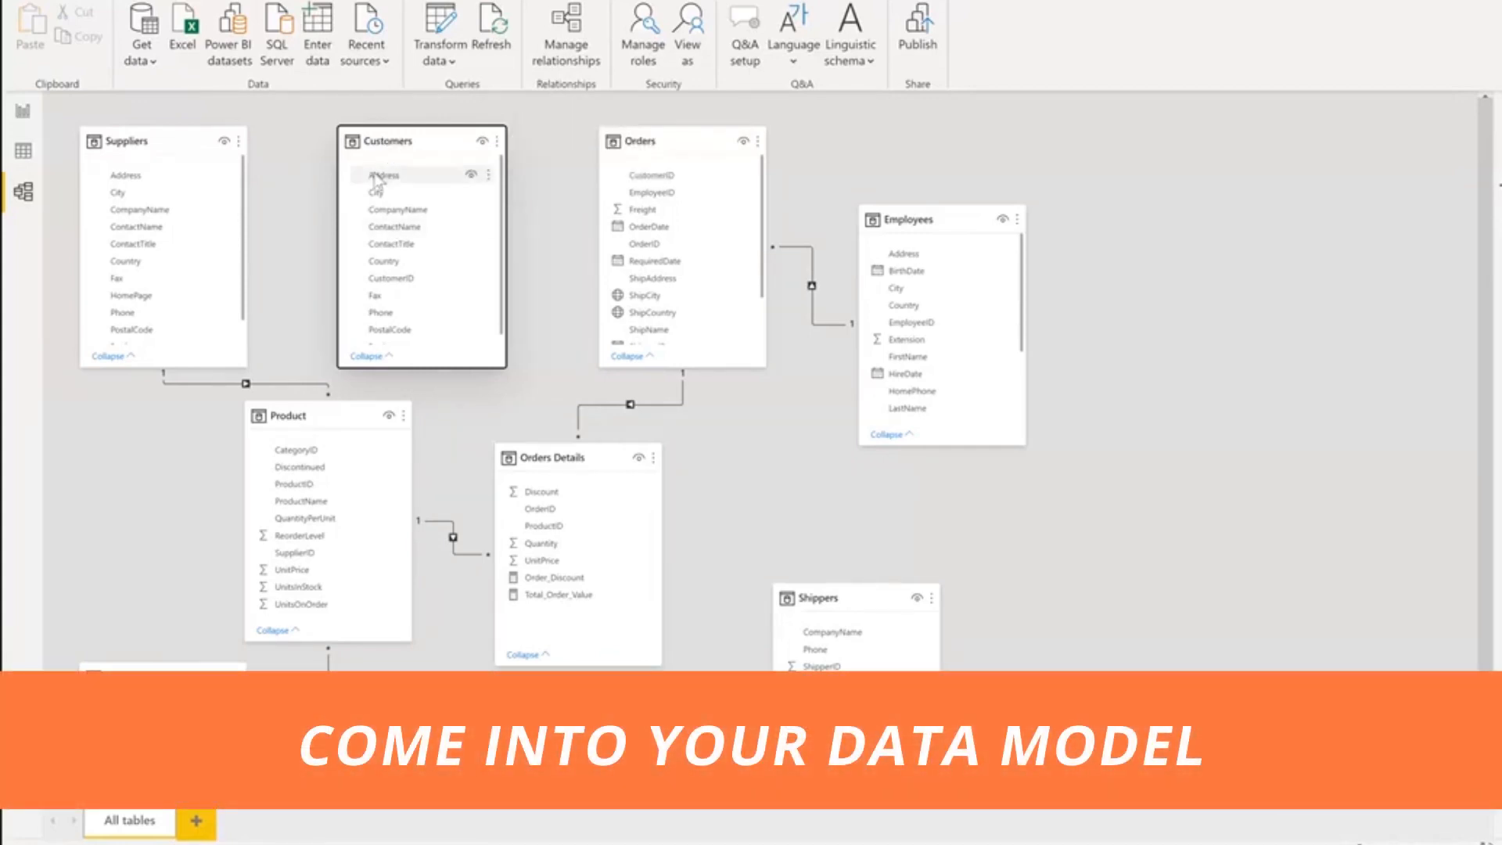
left_click_drag(389, 141, 358, 130)
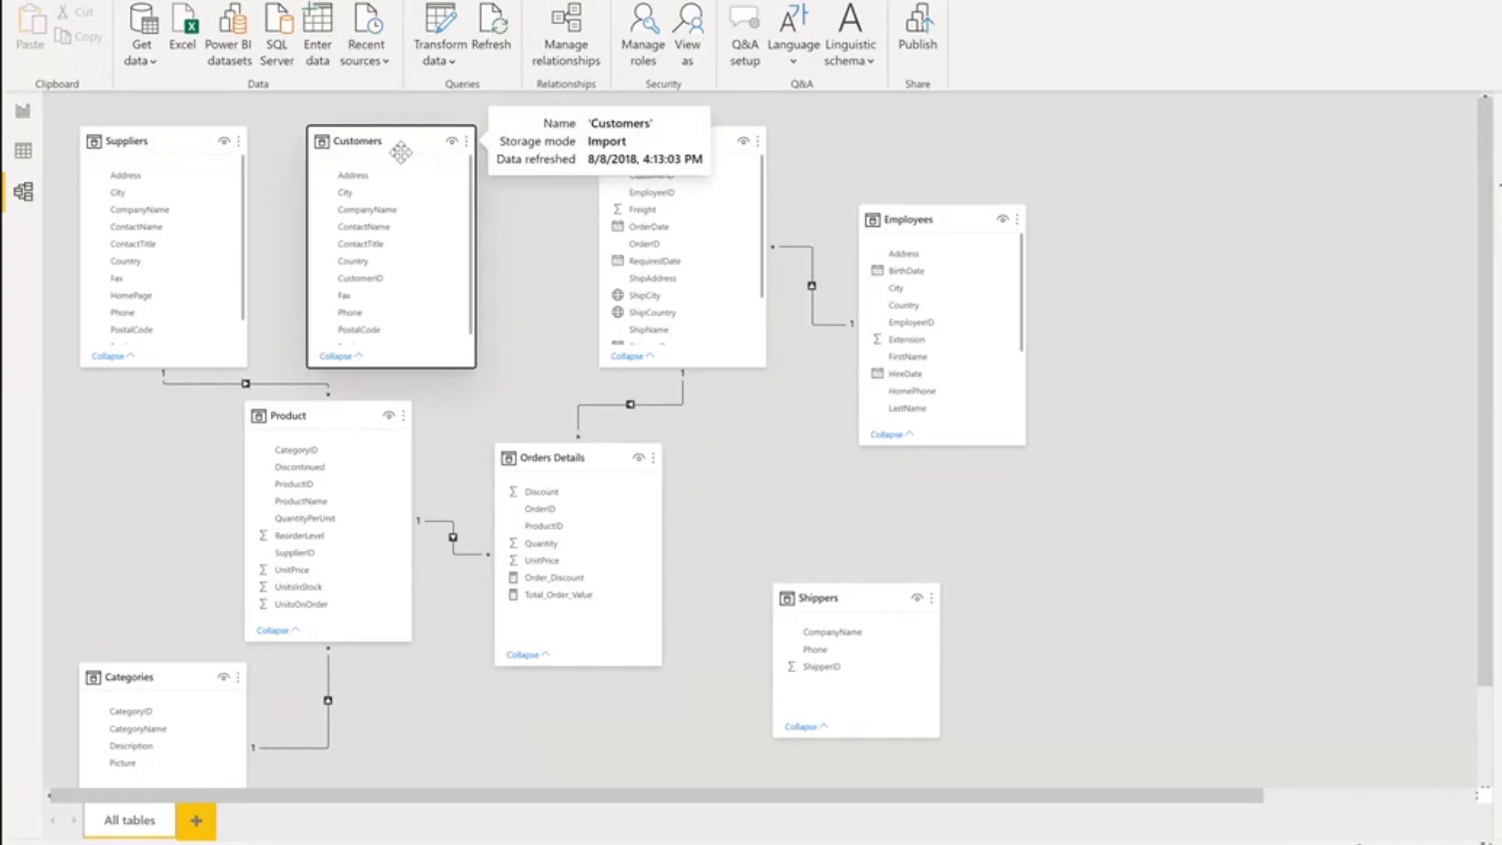
left_click_drag(388, 142, 415, 143)
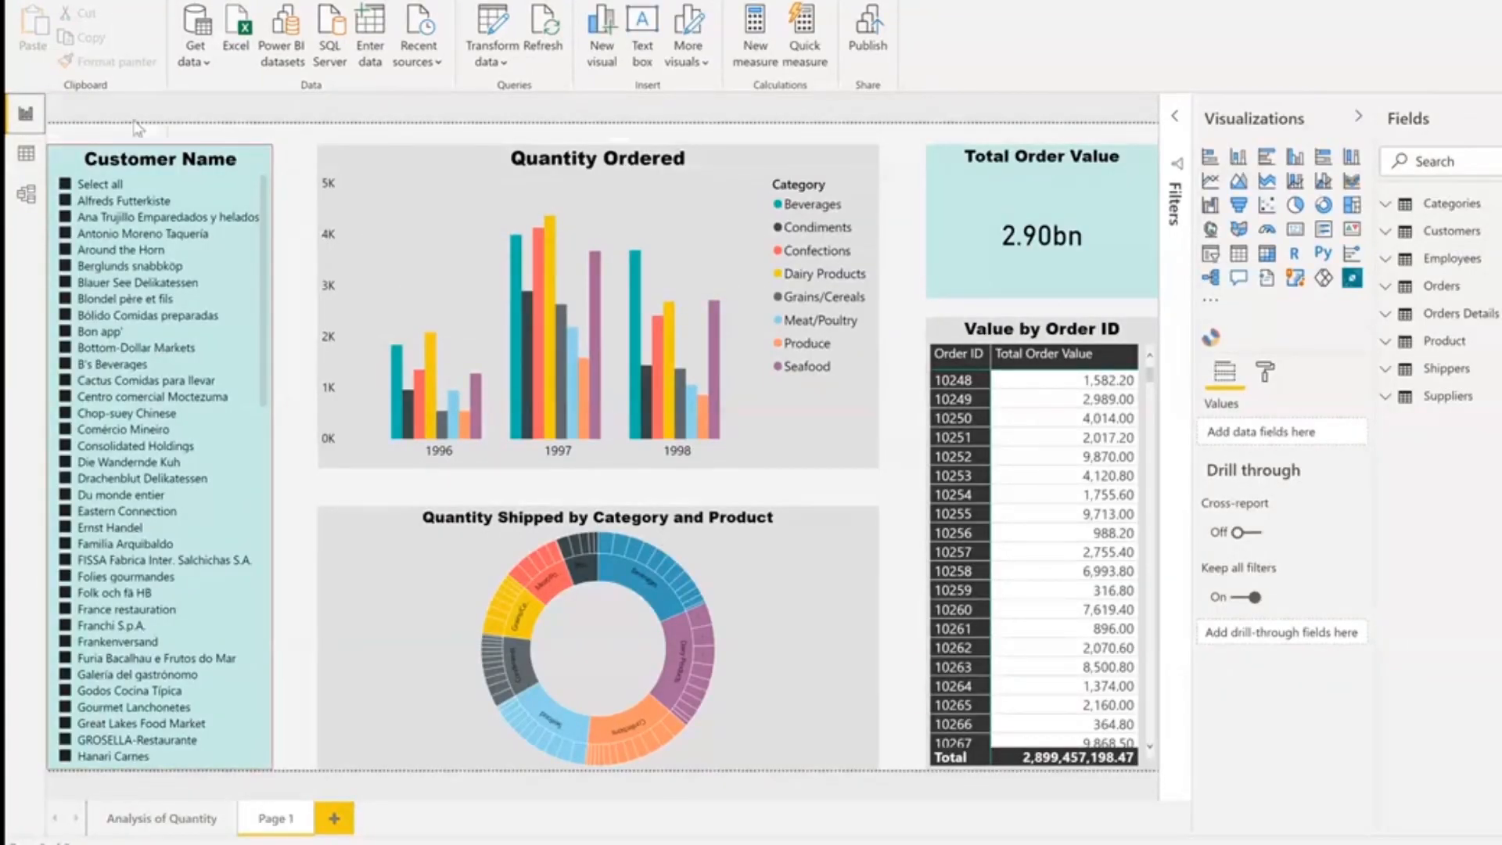
Shrink the Customer Name slicer on the report page from its upper edge to free space above it.
left_click(91, 142)
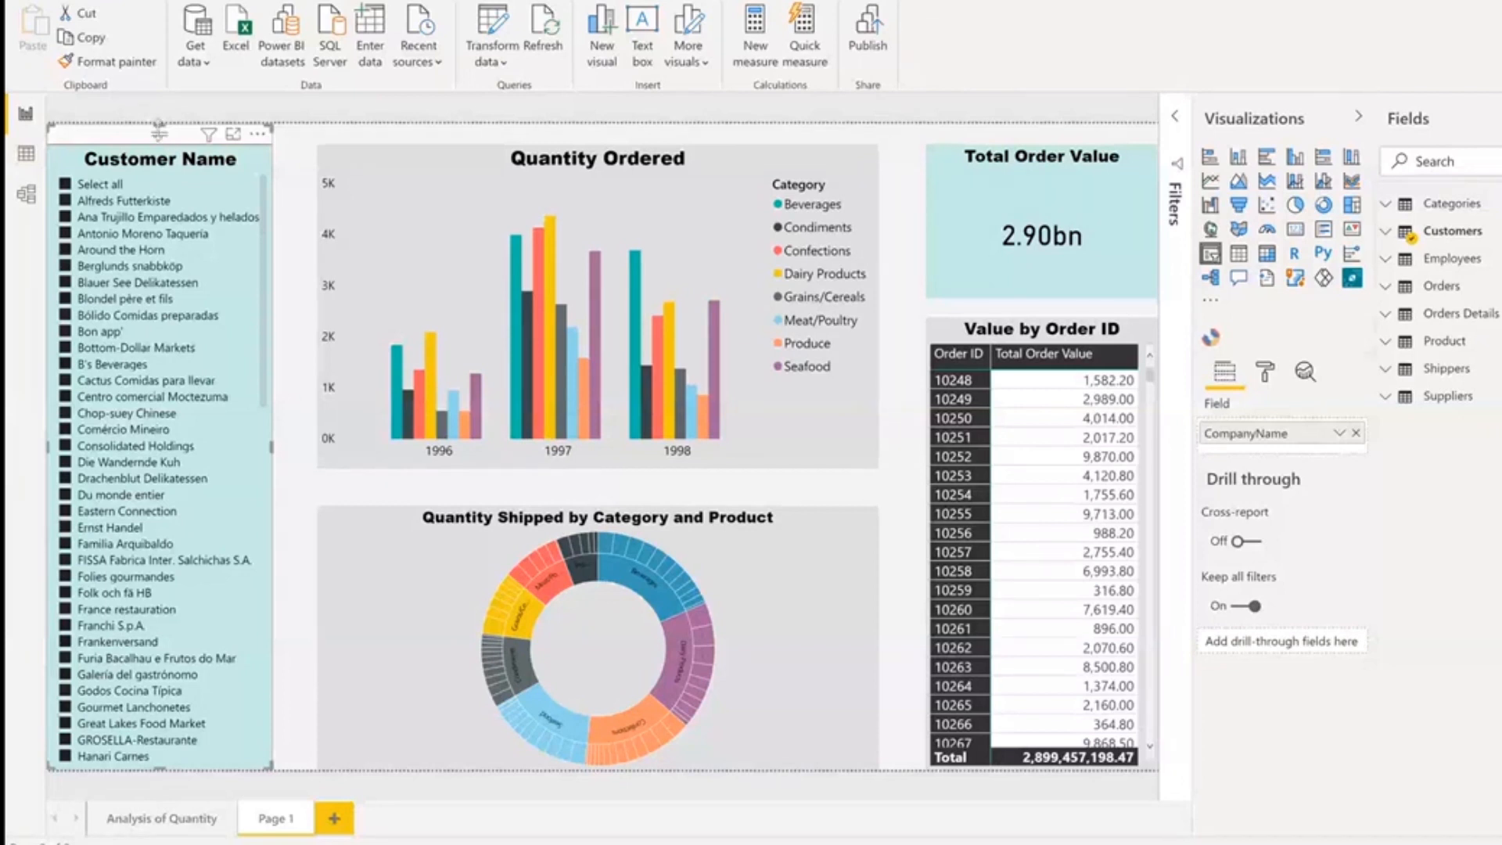
left_click_drag(162, 131, 161, 558)
left_click(148, 420)
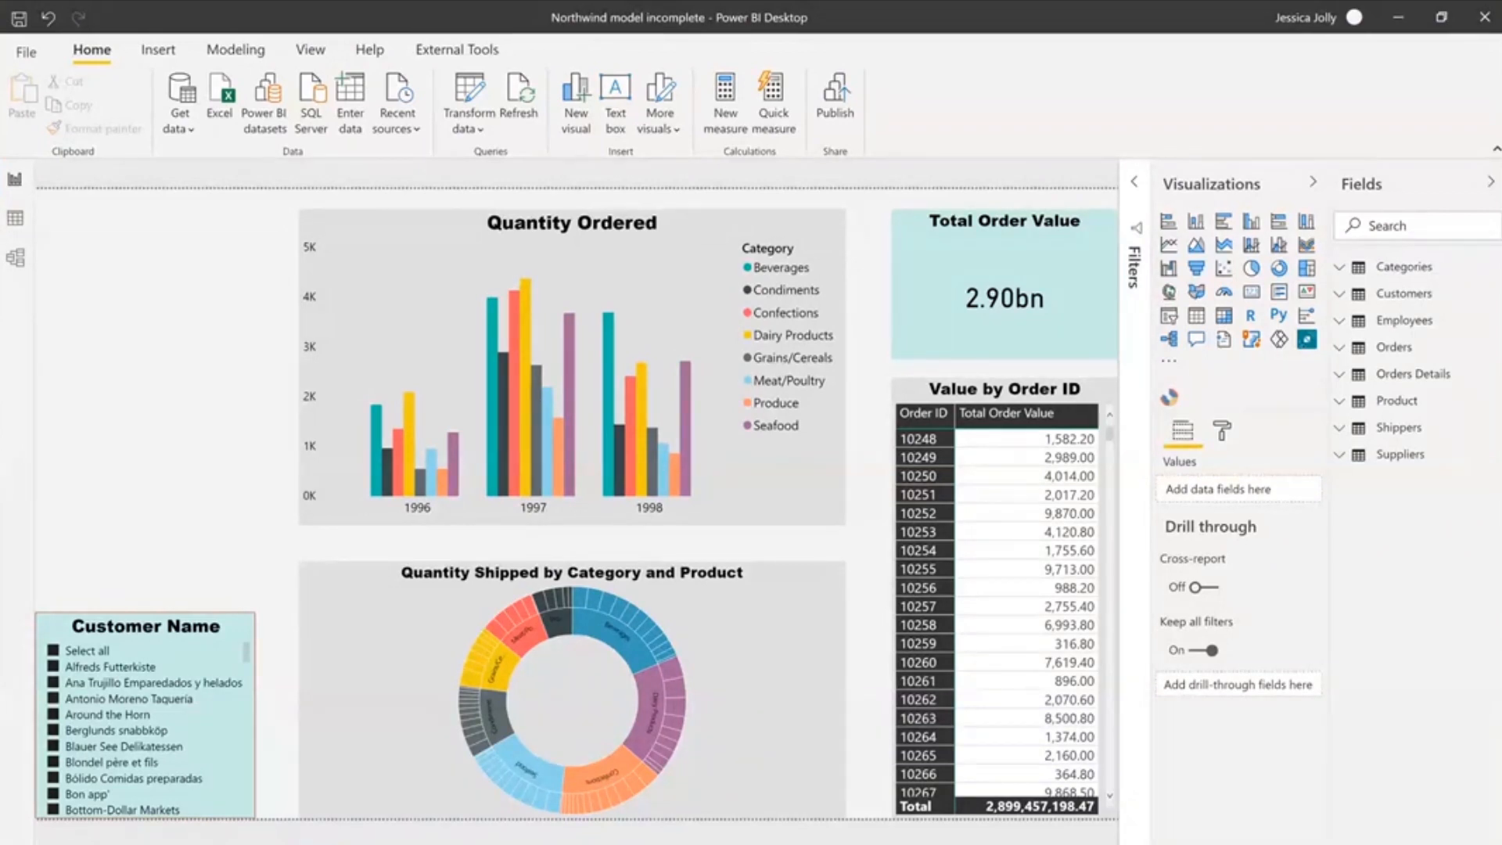
Add a new slicer to the free space and fill it with CompanyName from the Customers table.
left_click(1168, 317)
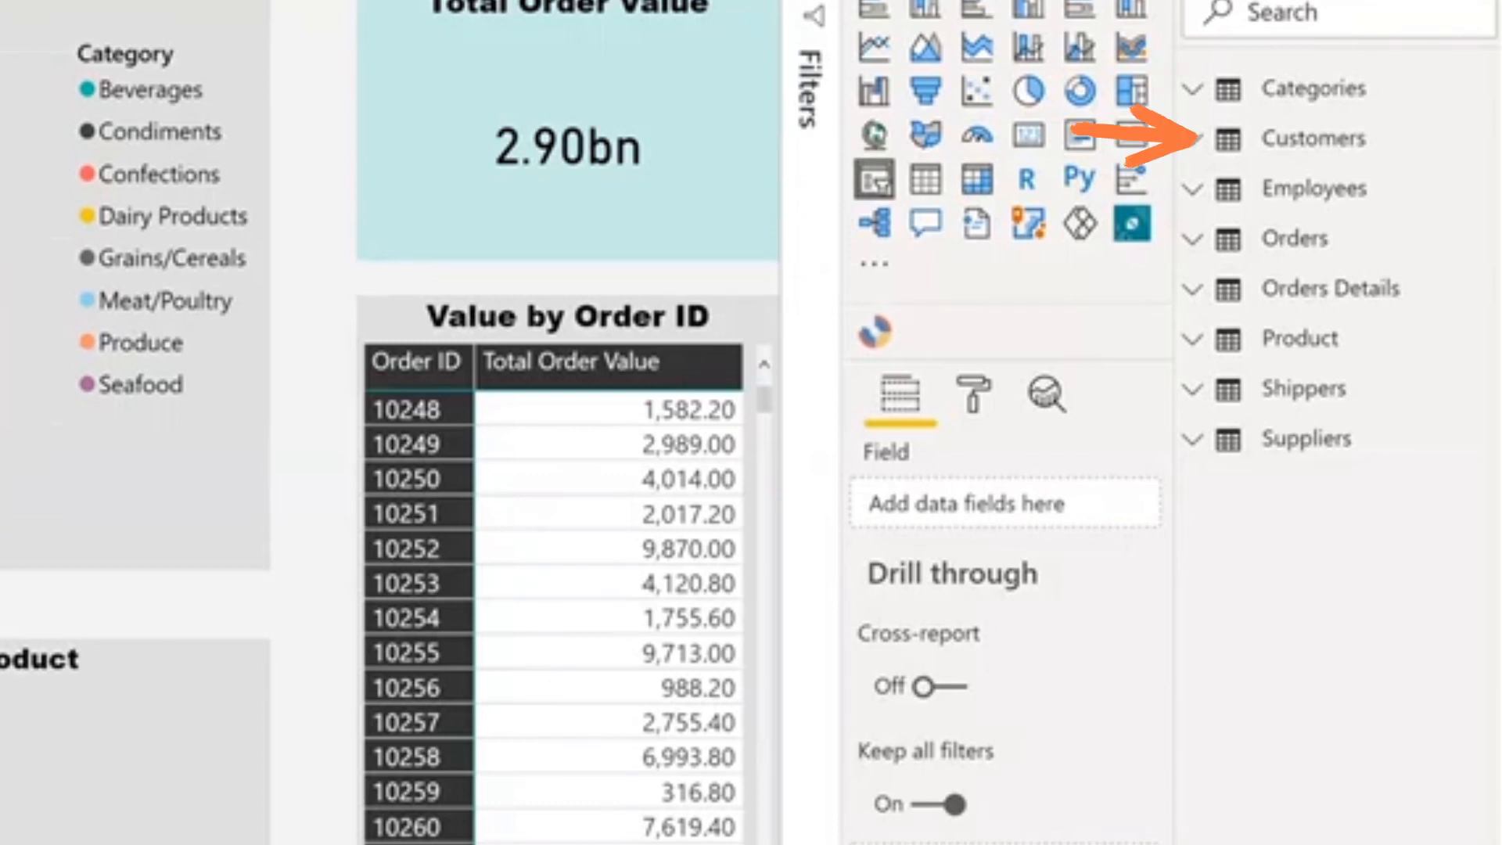
left_click(1330, 138)
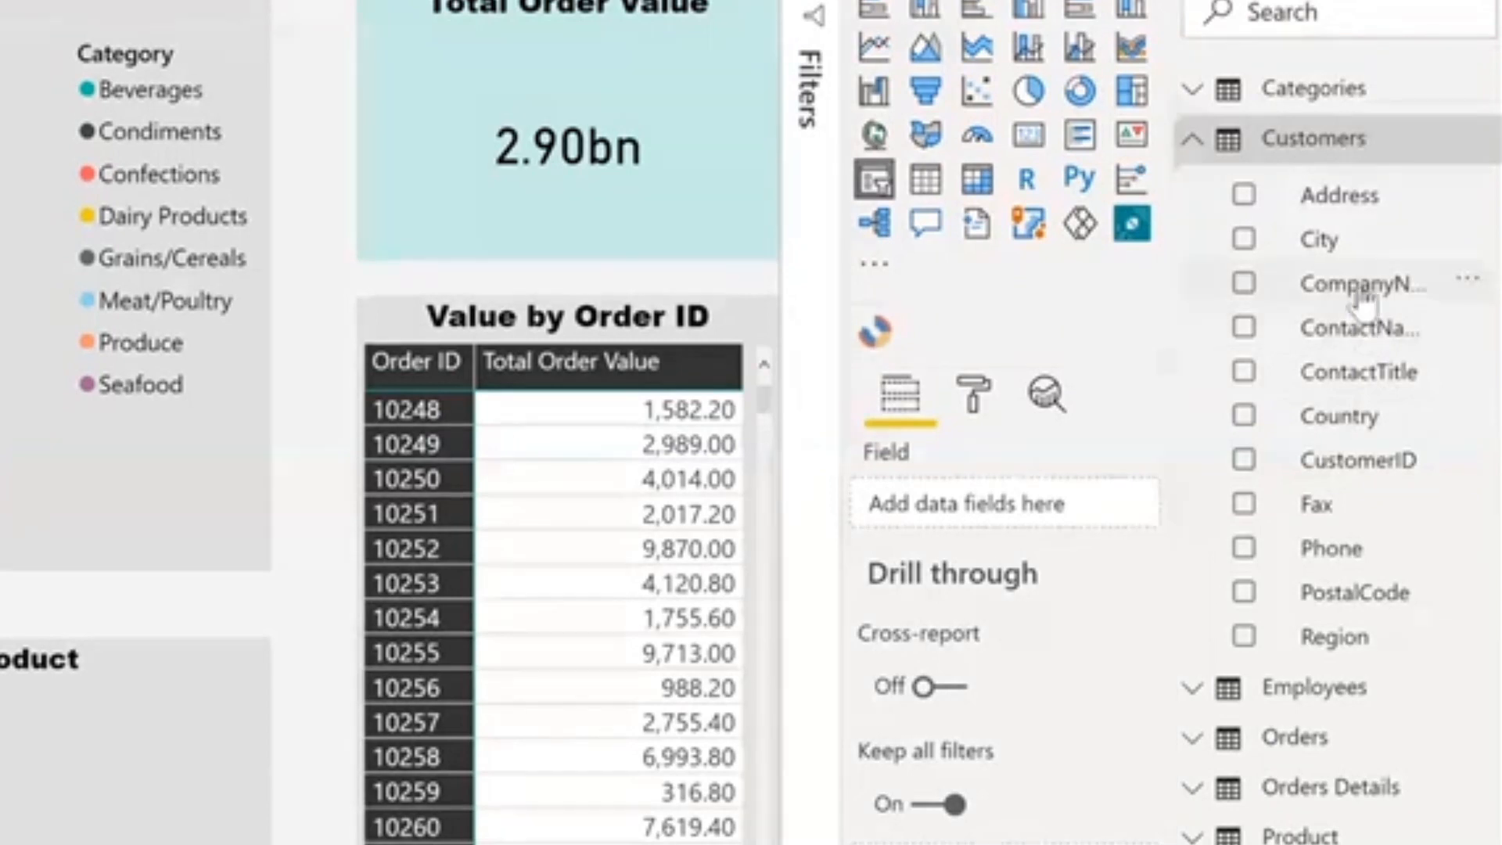
left_click_drag(1182, 346, 1031, 366)
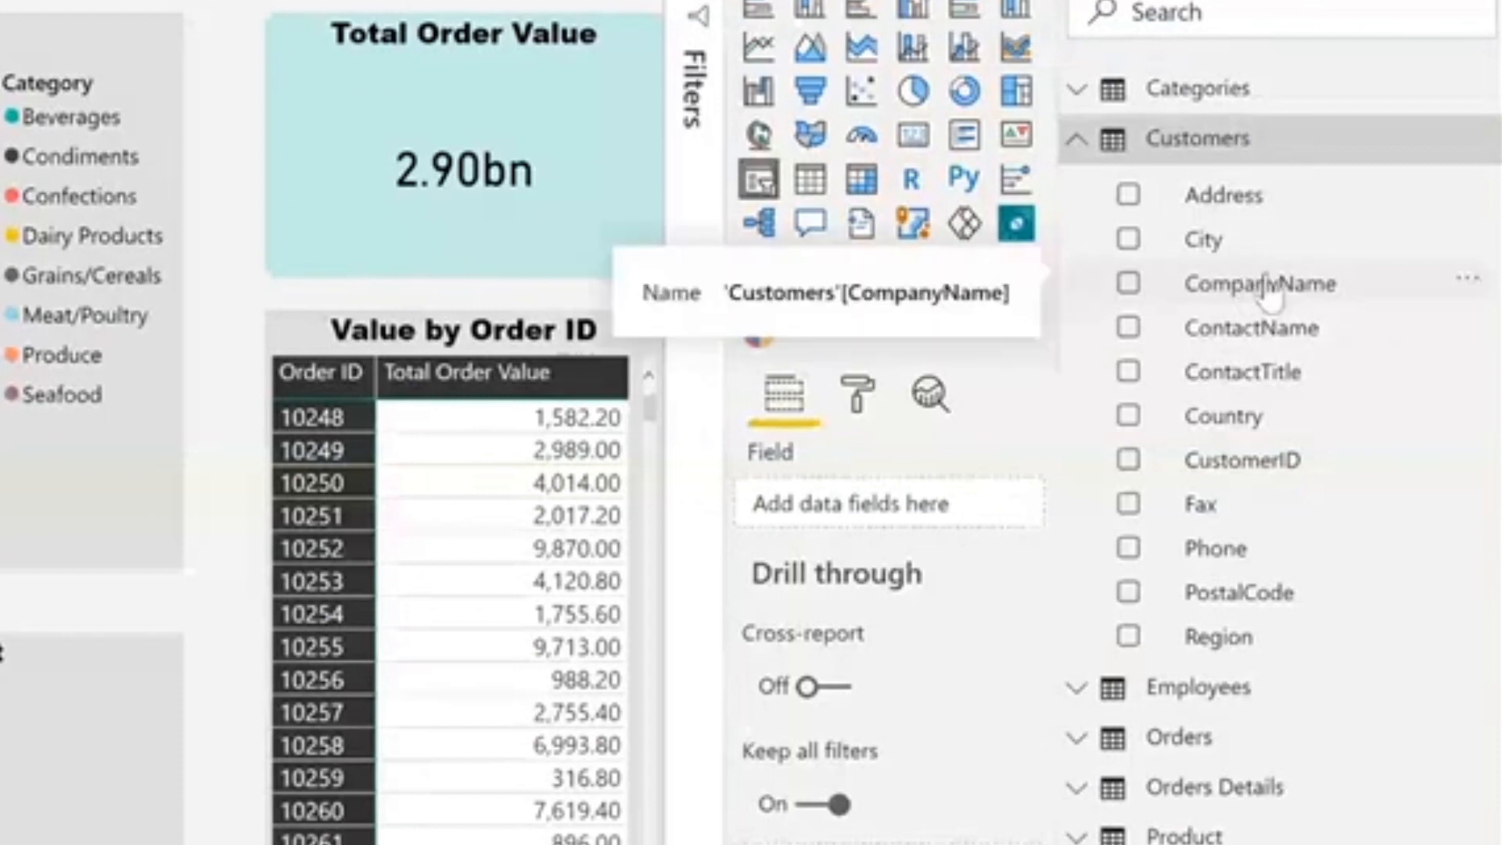
left_click_drag(1269, 296, 231, 345)
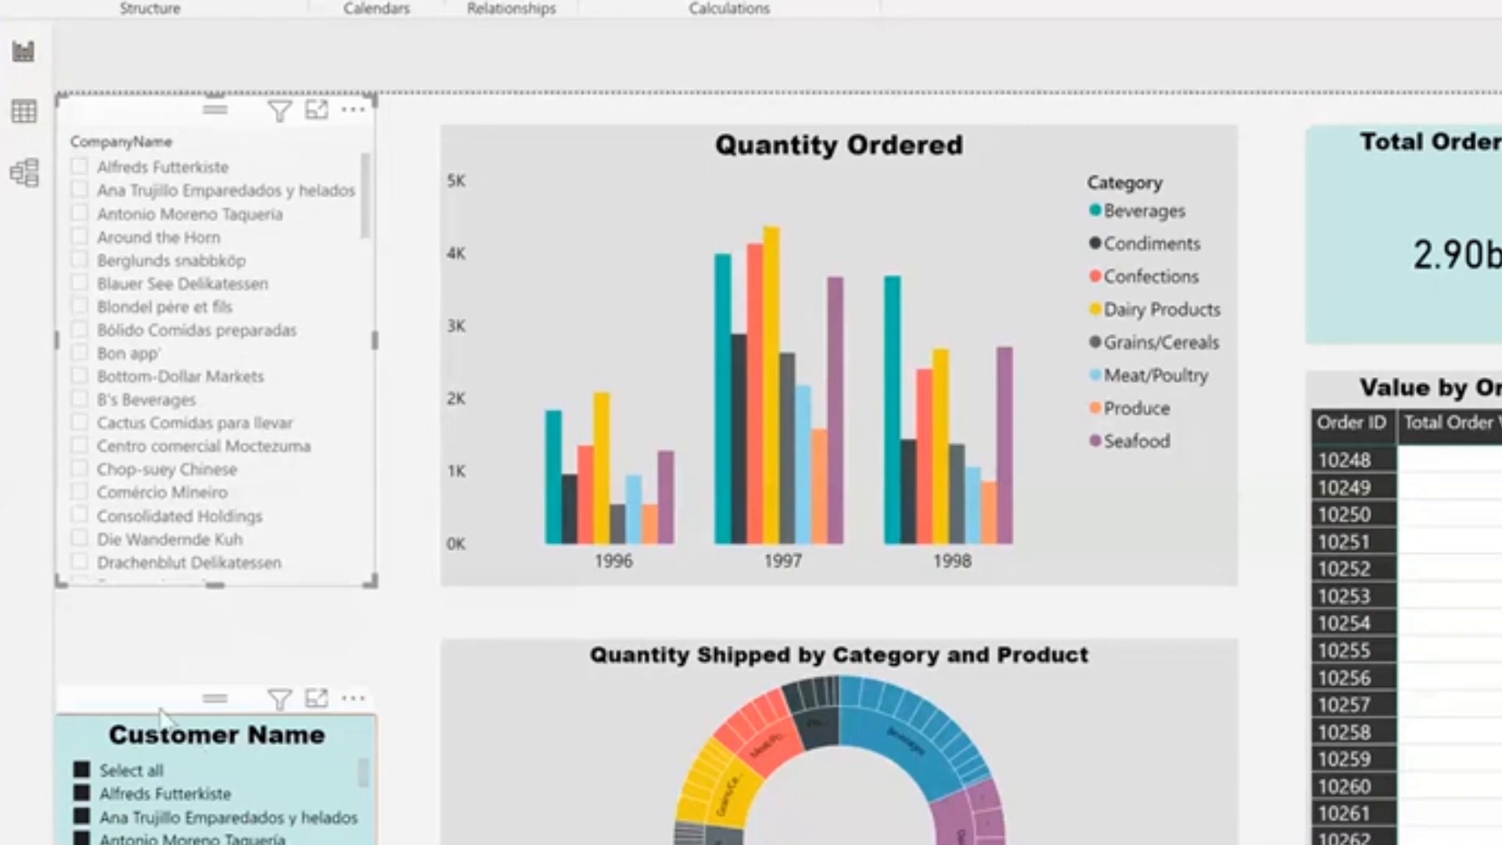
Remove the new CompanyName slicer and stretch the Customer Name slicer back to the full page height.
left_click_drag(160, 714, 161, 639)
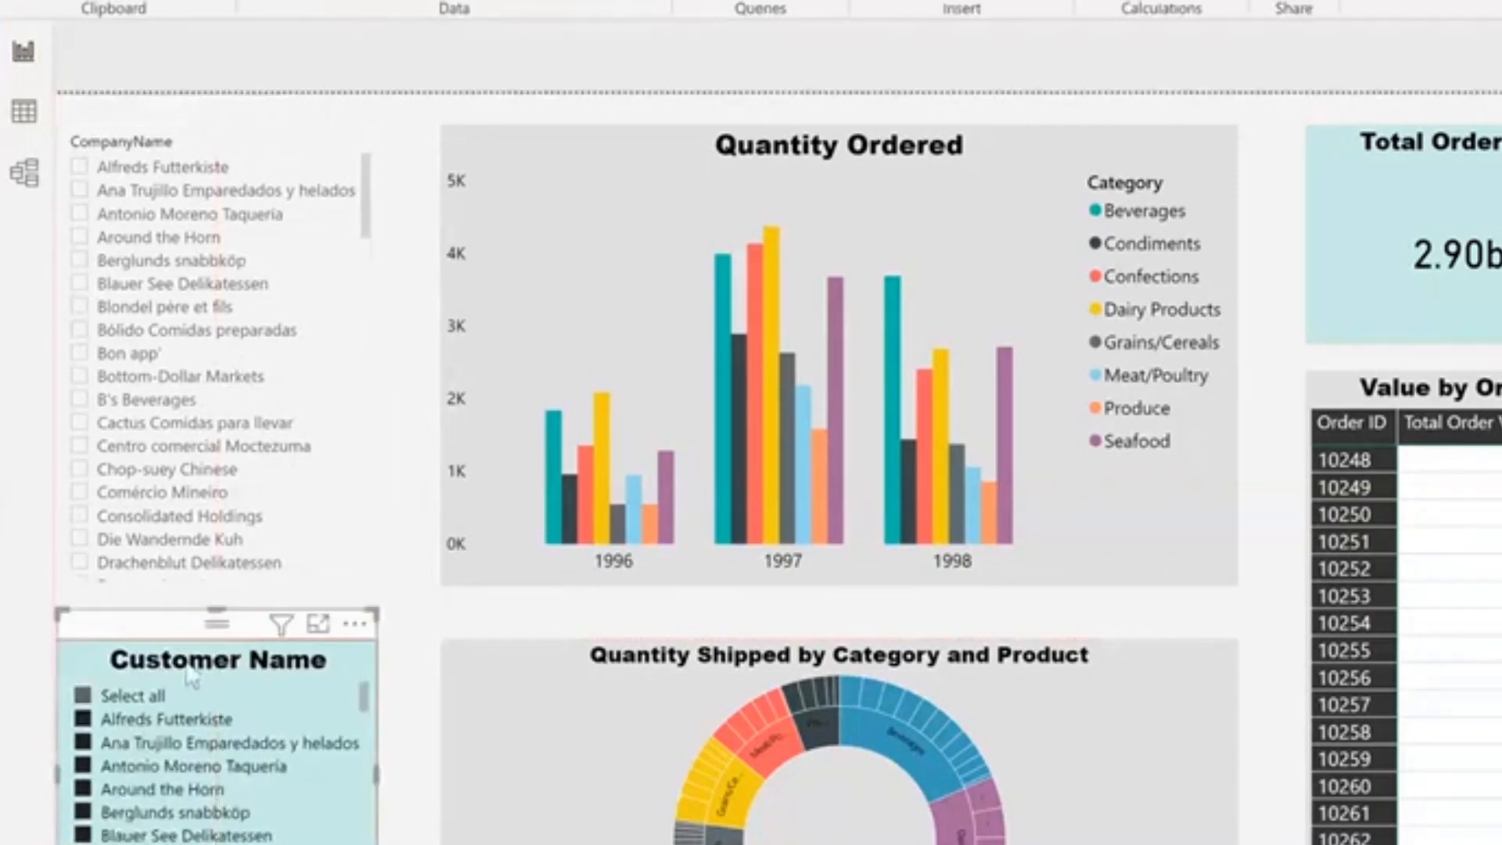
left_click(148, 121)
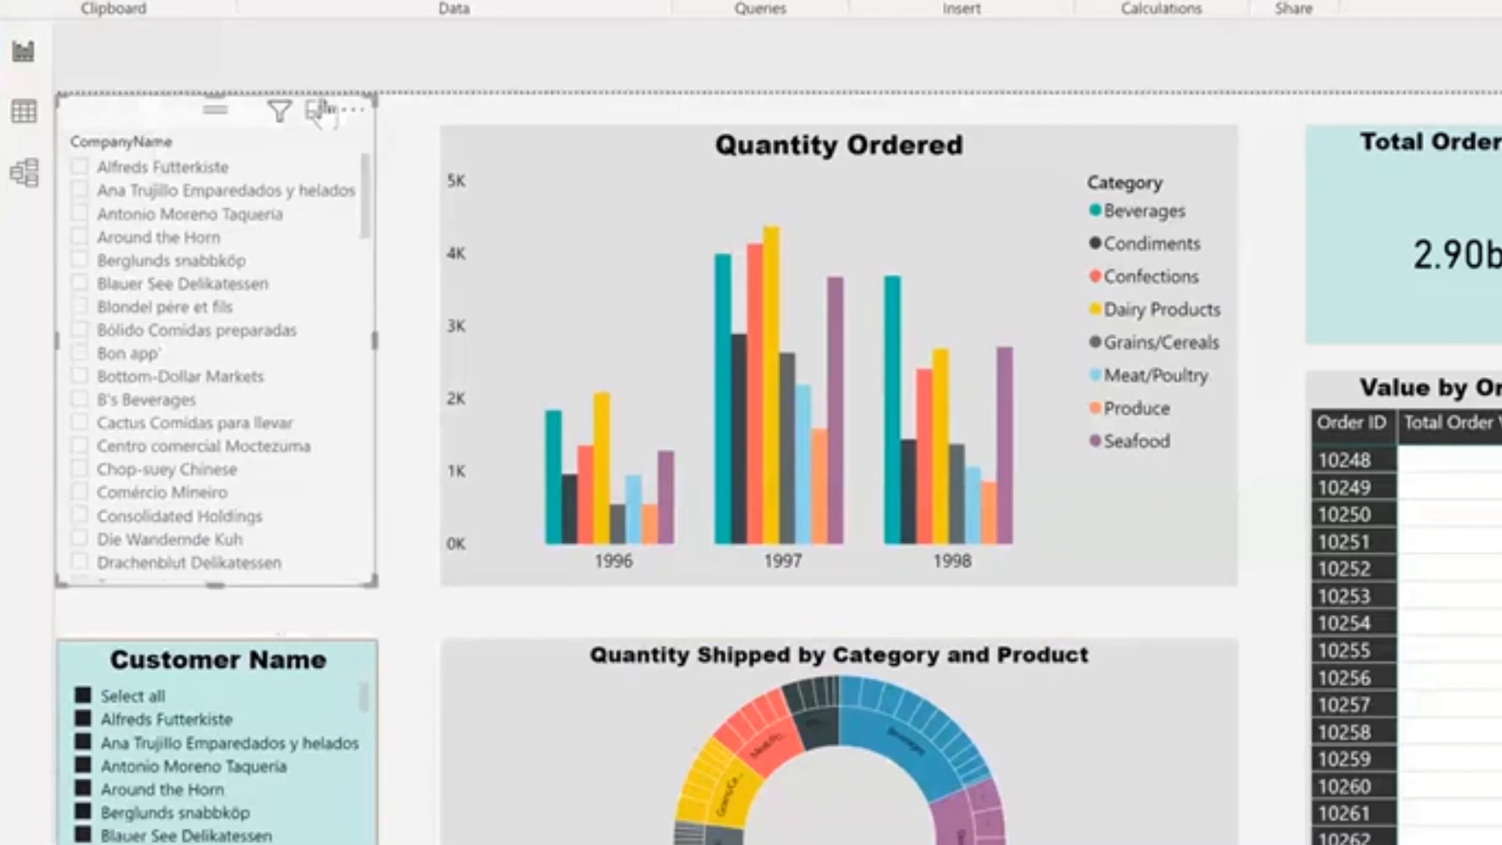
left_click(356, 110)
left_click(393, 249)
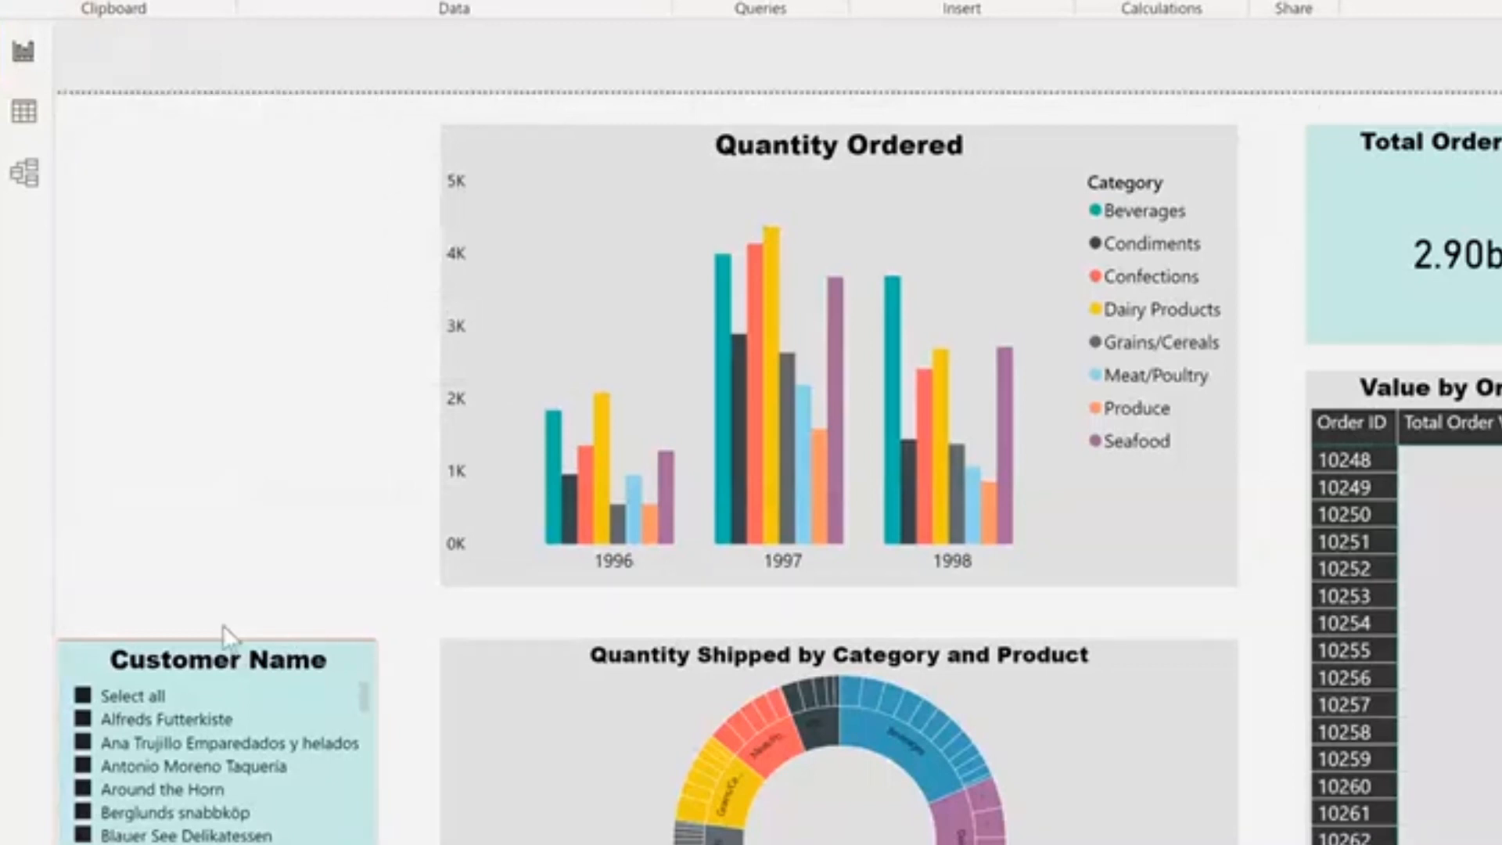
left_click_drag(222, 624, 195, 70)
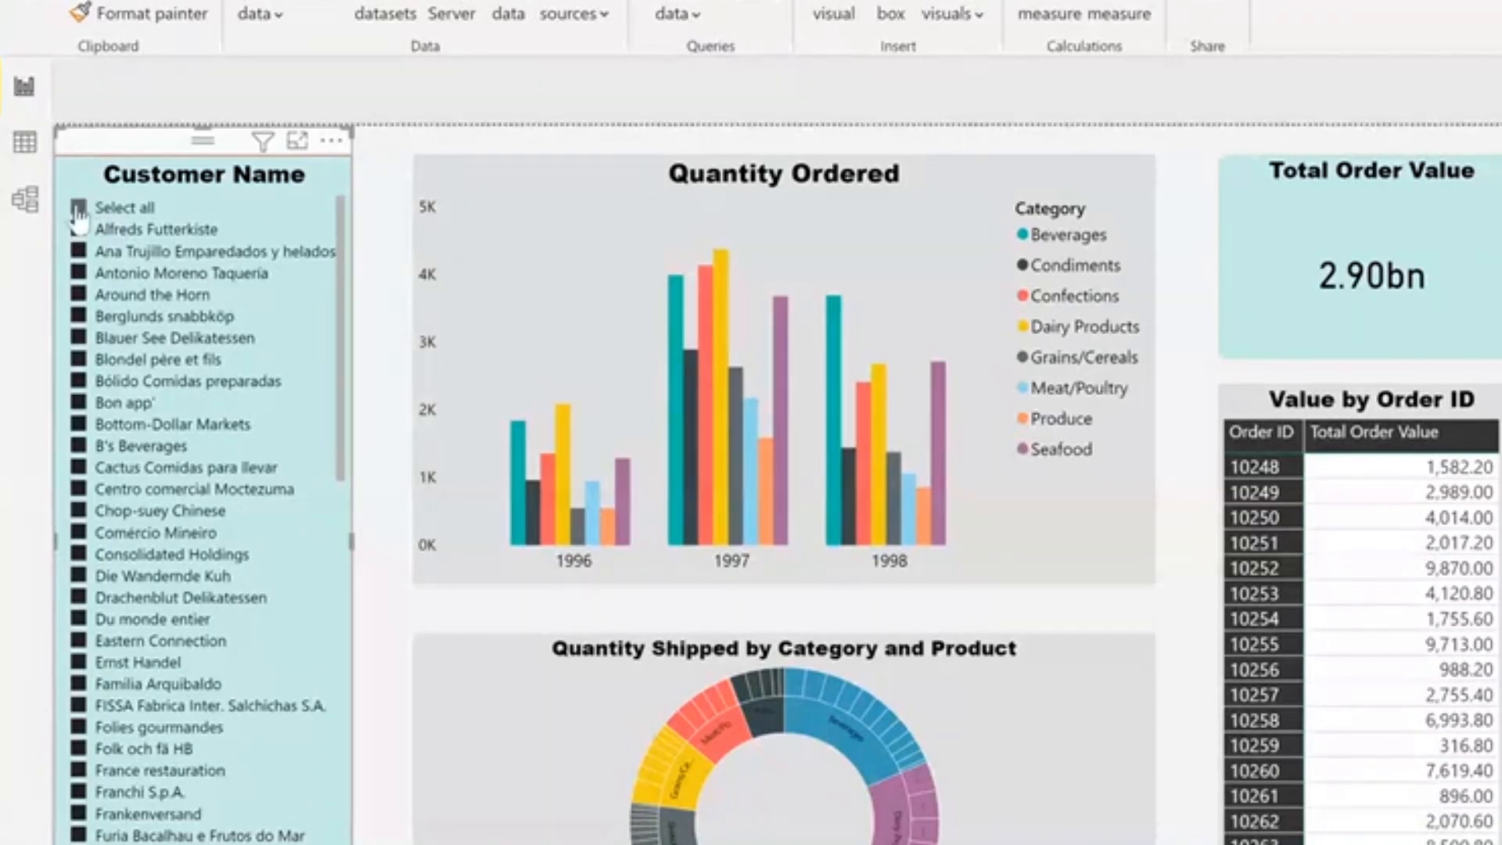
Clear the Select all choice in the Customer Name slicer and test filtering the report by single customers.
left_click(79, 208)
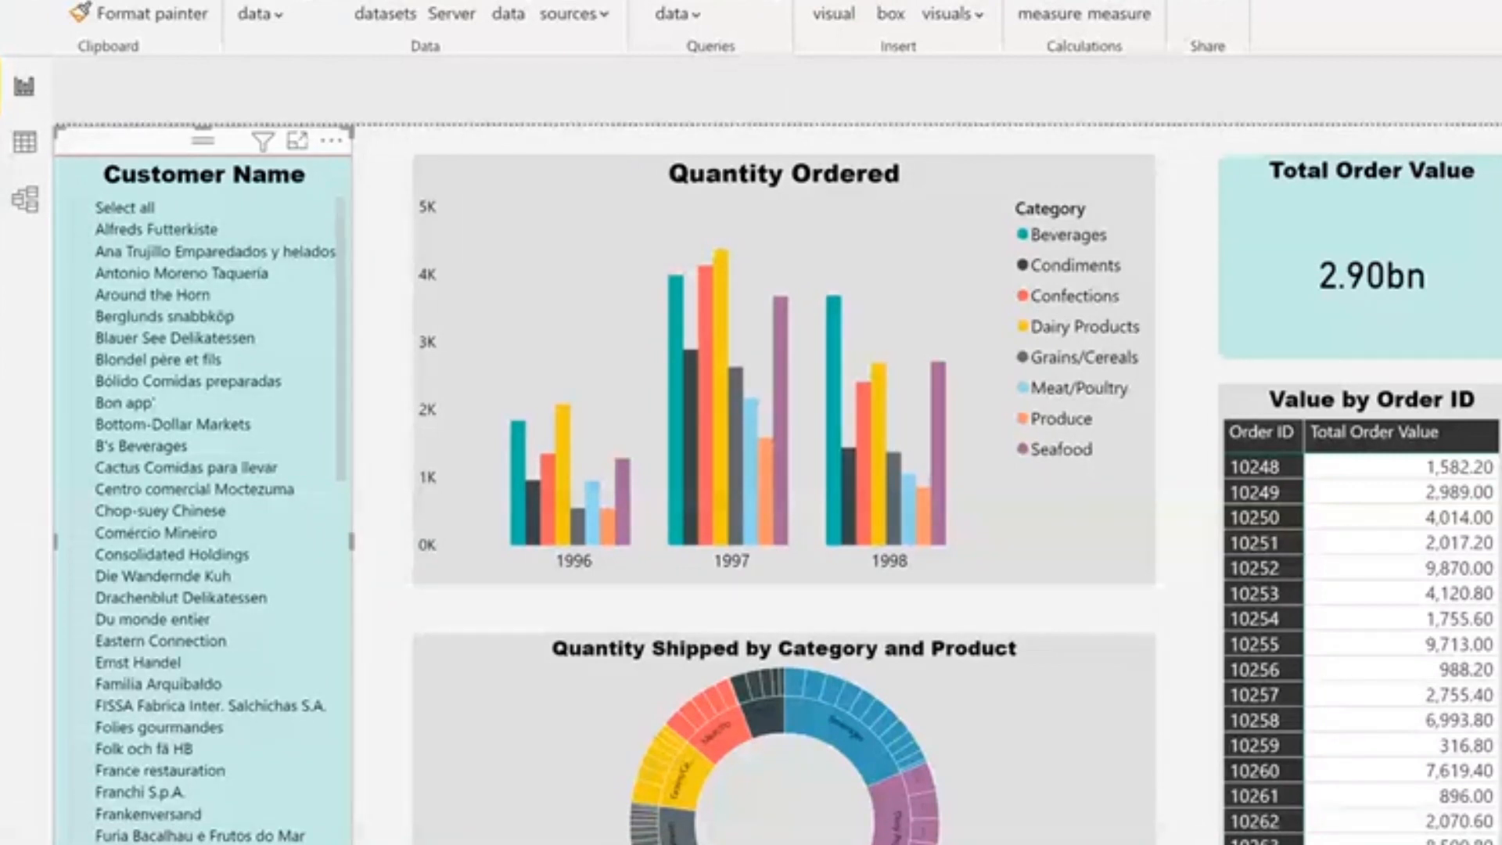
left_click(79, 338)
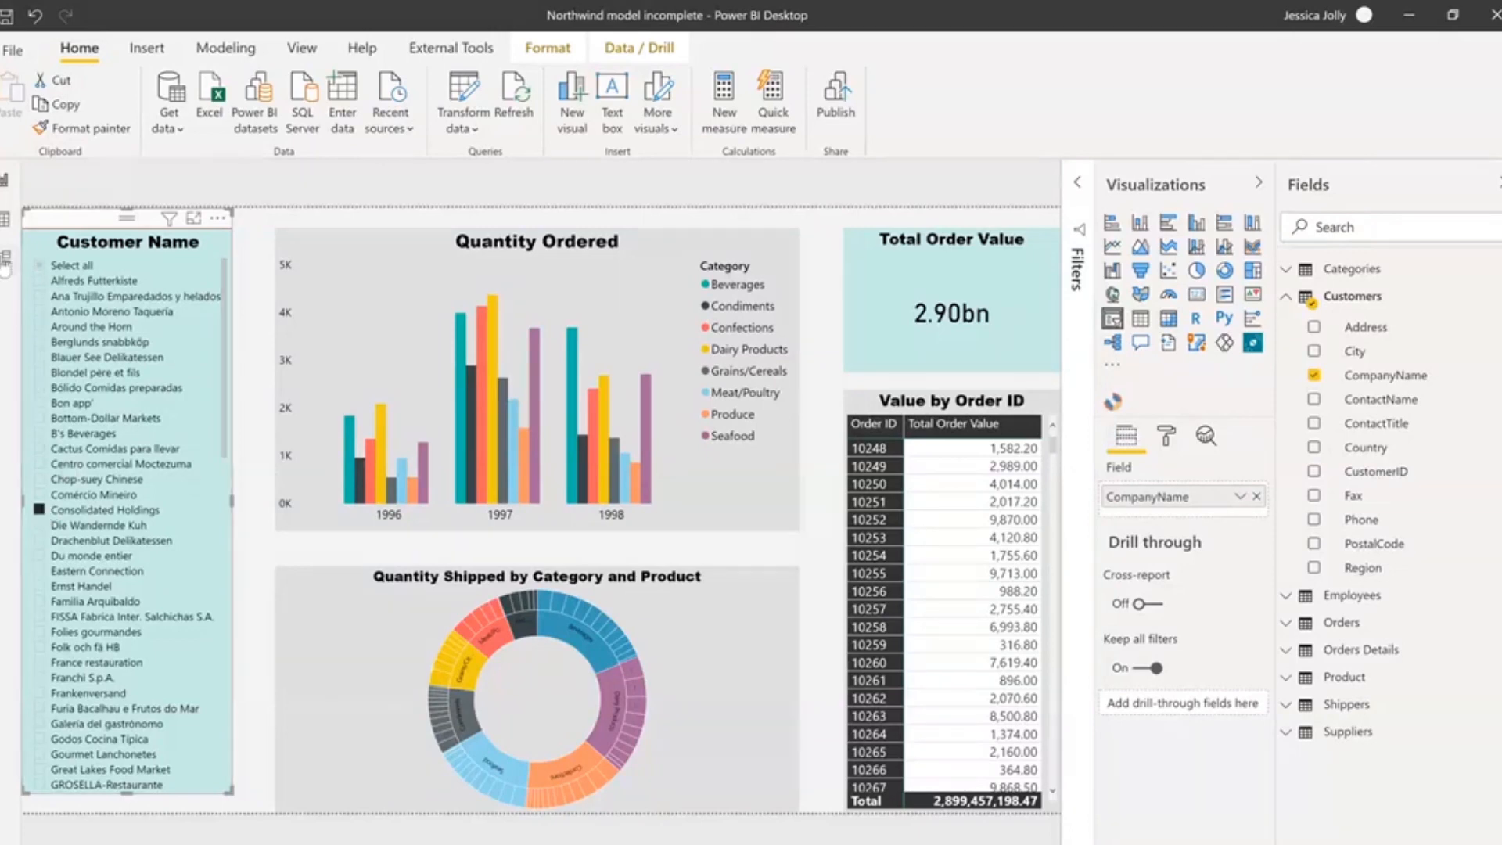
Create a relationship in the model diagram between CustomerID in the Customers table and CustomerID in the Orders table.
left_click(6, 261)
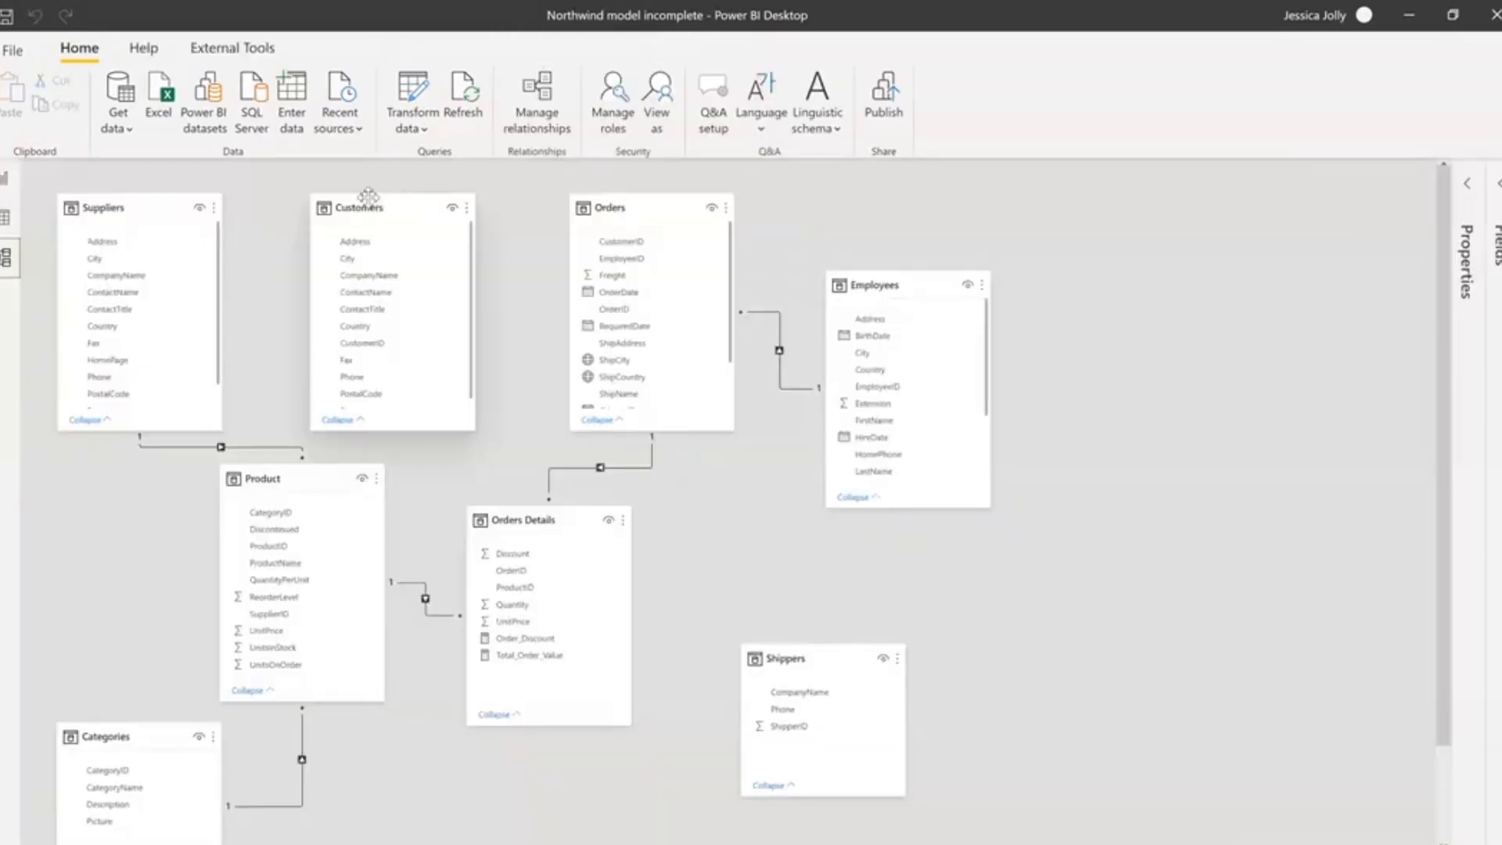
left_click_drag(368, 196, 337, 188)
left_click_drag(520, 181, 554, 182)
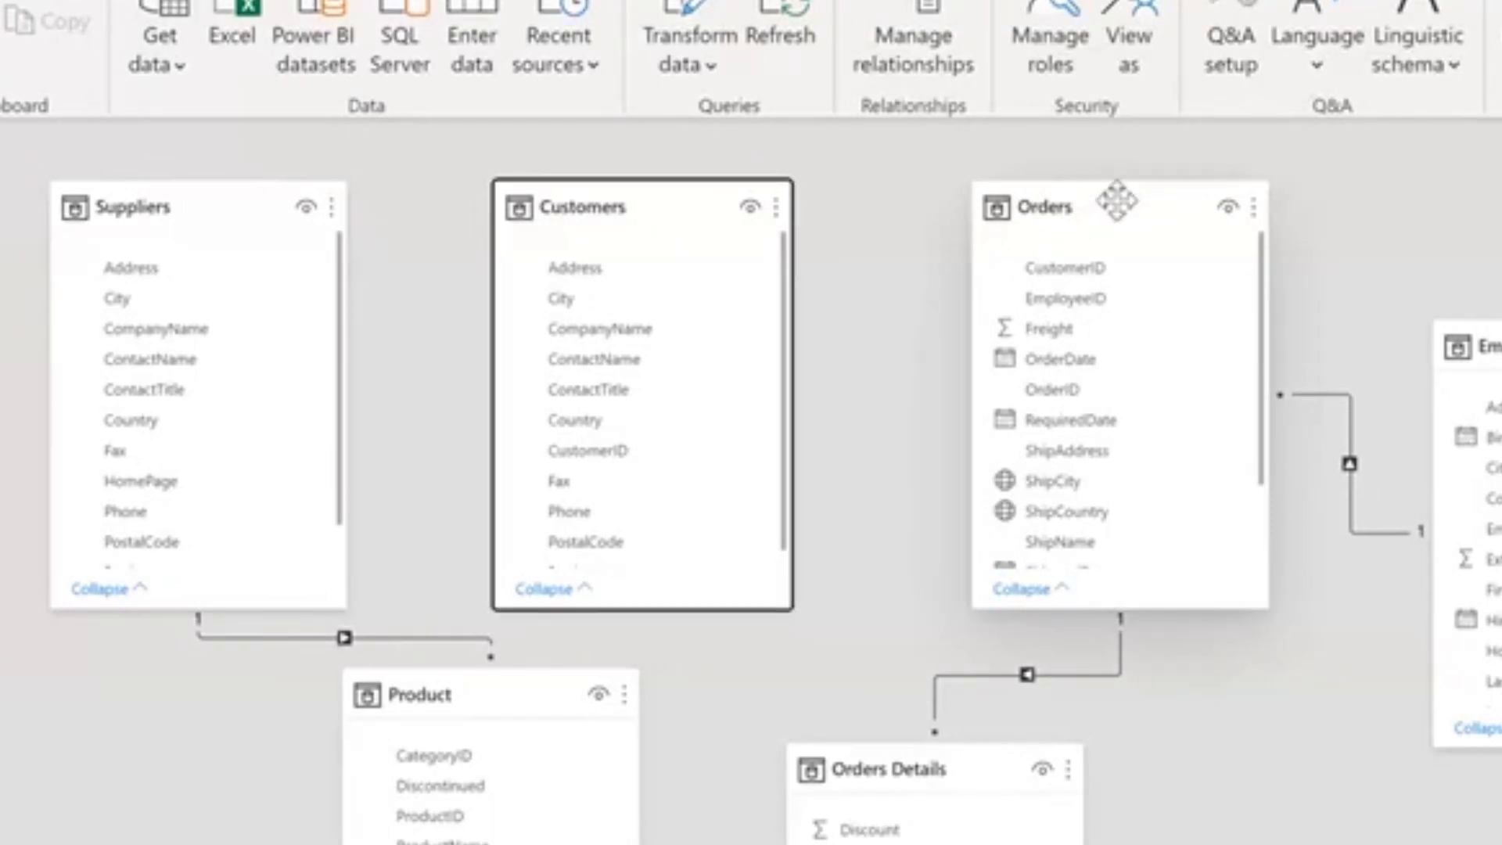
mouse_move(1118, 199)
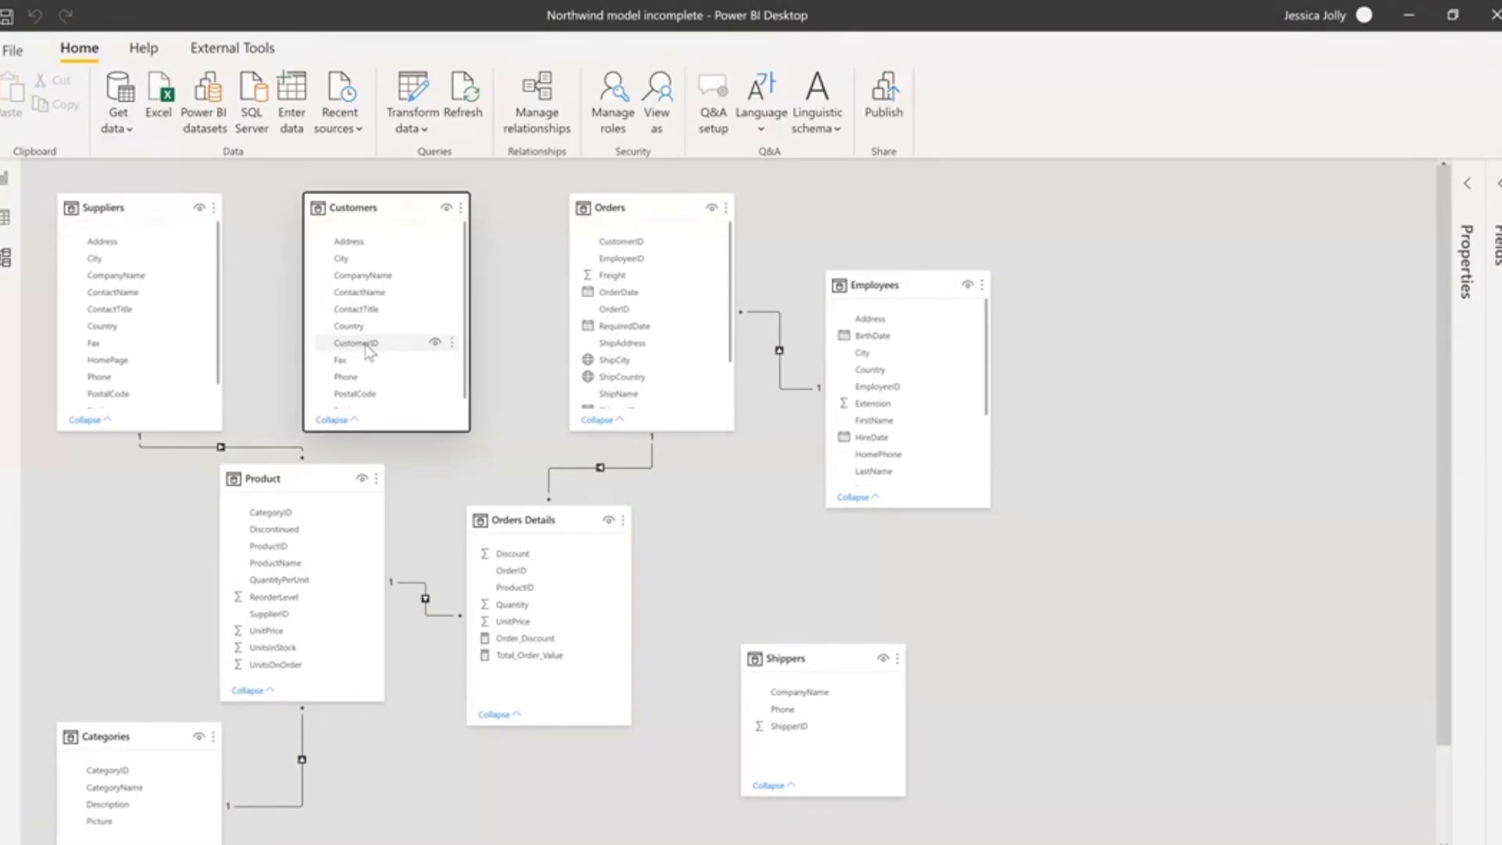
left_click_drag(367, 349, 616, 244)
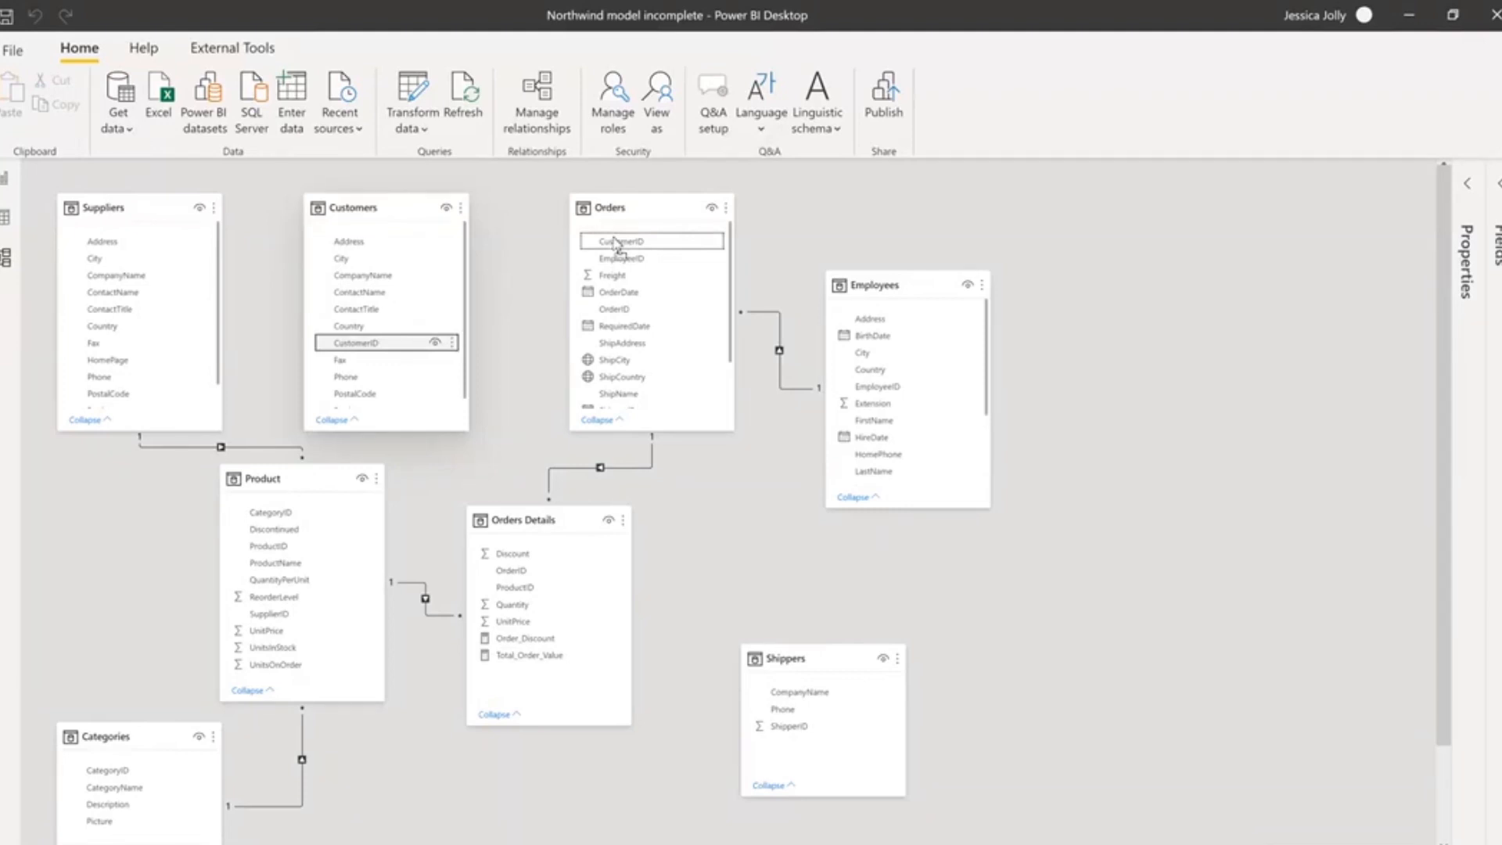
left_click_drag(617, 244, 622, 249)
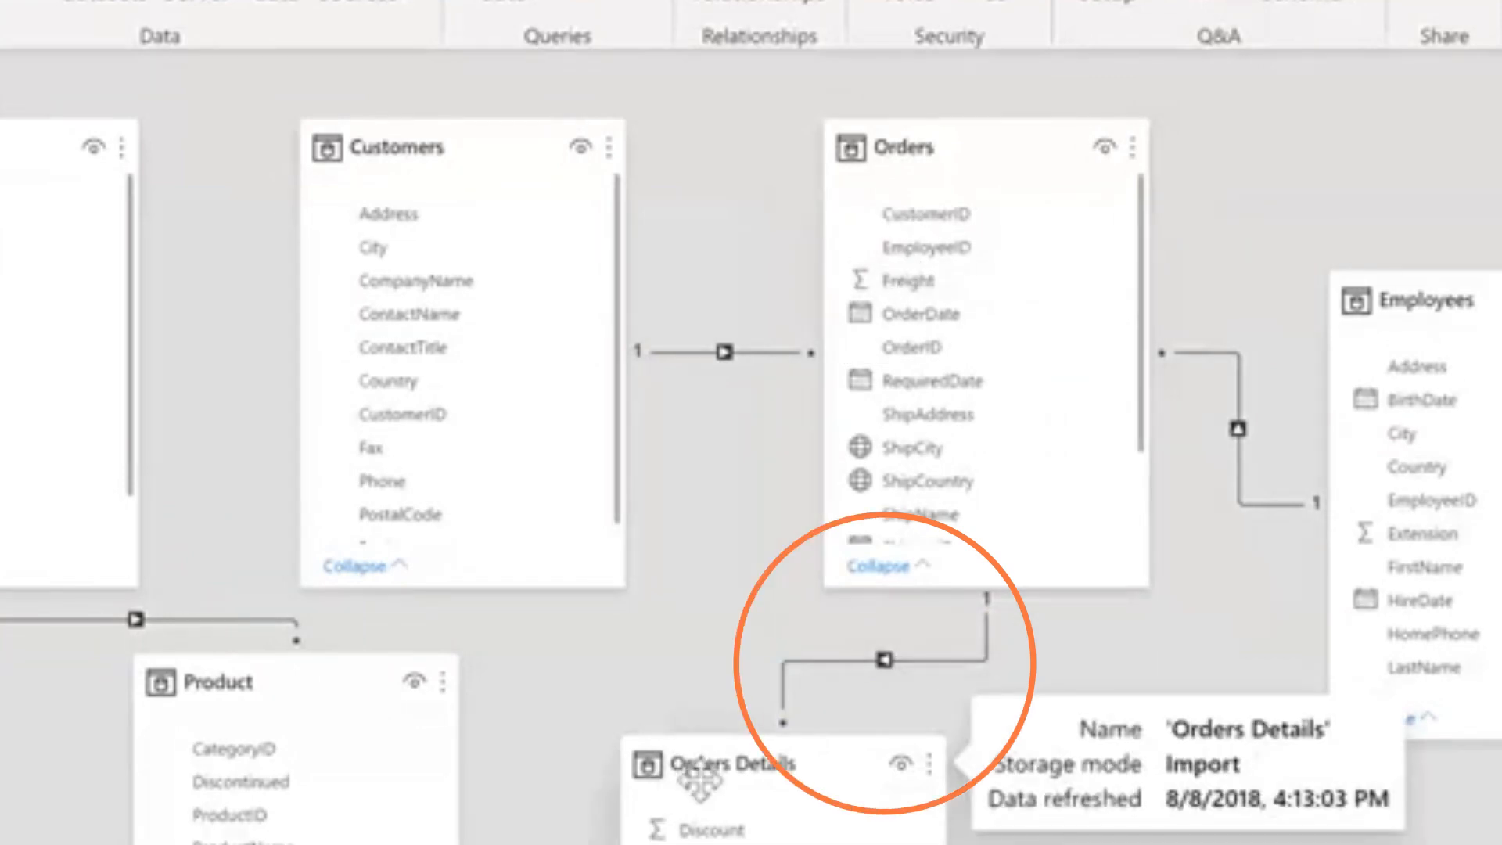
mouse_move(456, 150)
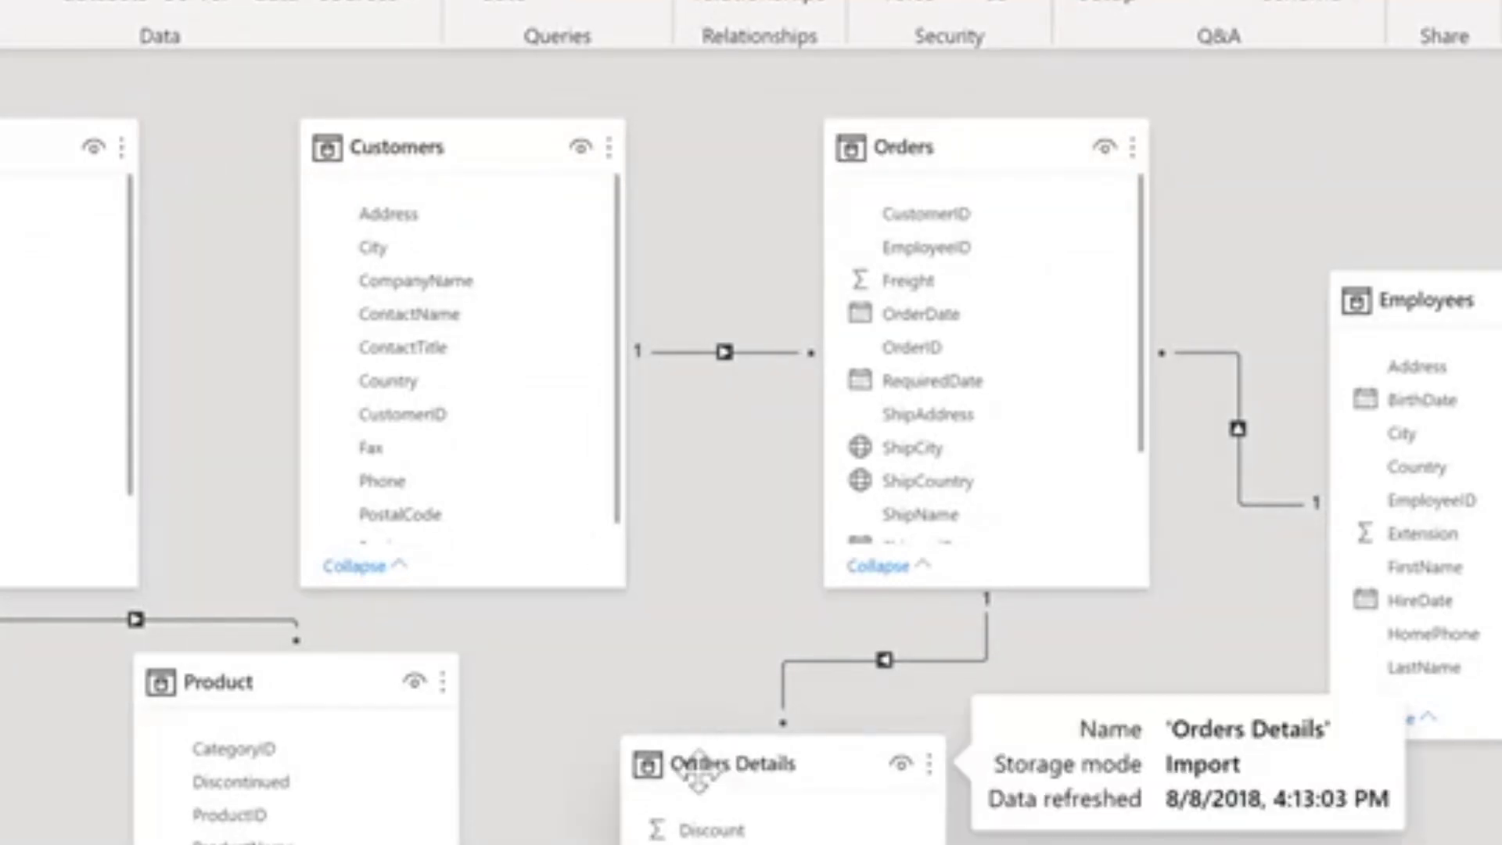
mouse_move(402, 158)
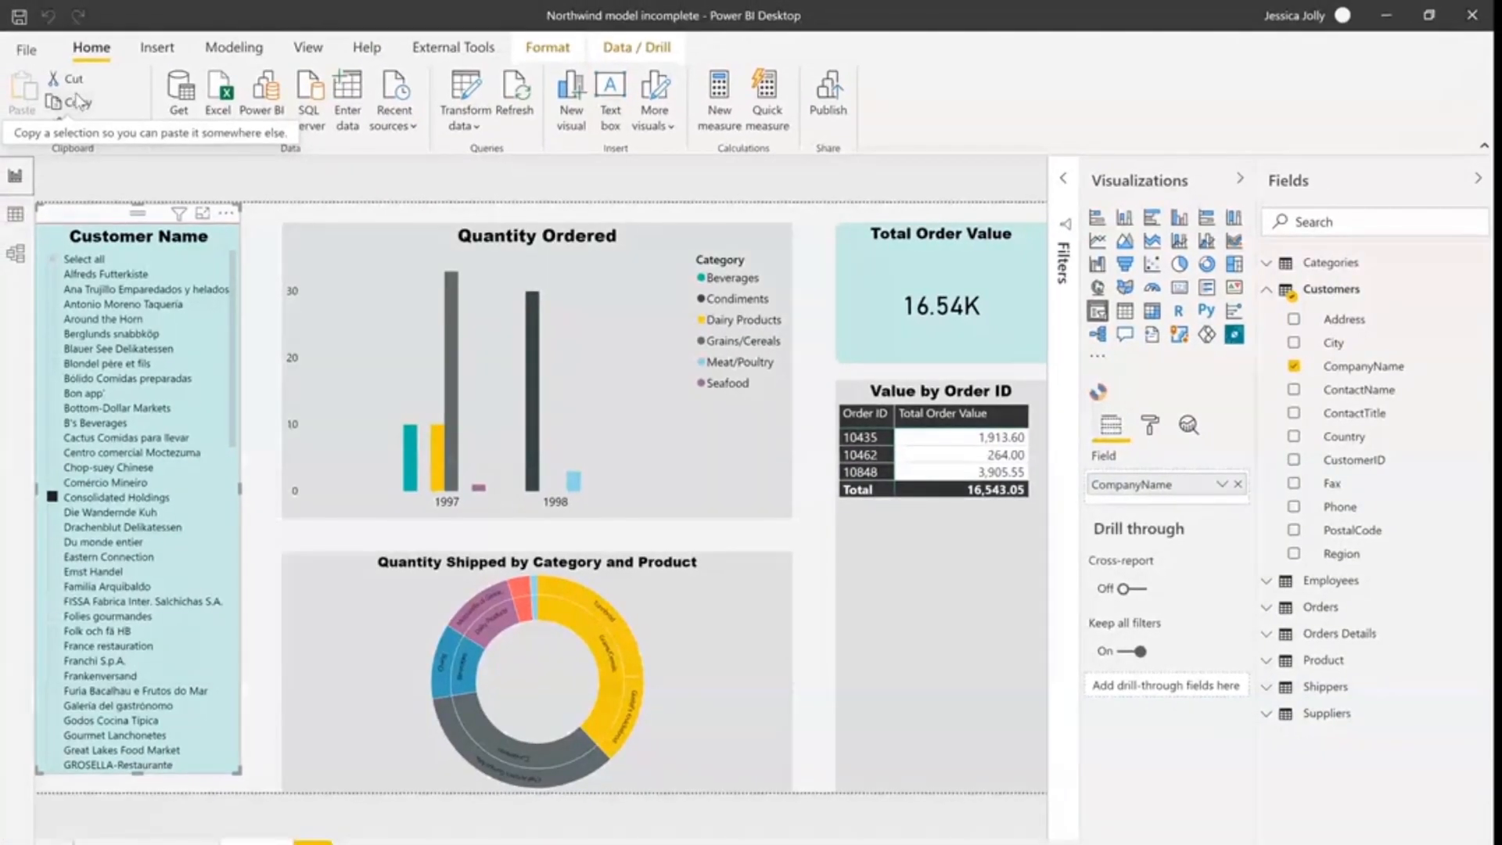
Filter the report in turn by Blauer See Delikatessen, Folies gourmandes and Cactus Comidas para llevar.
left_click(52, 348)
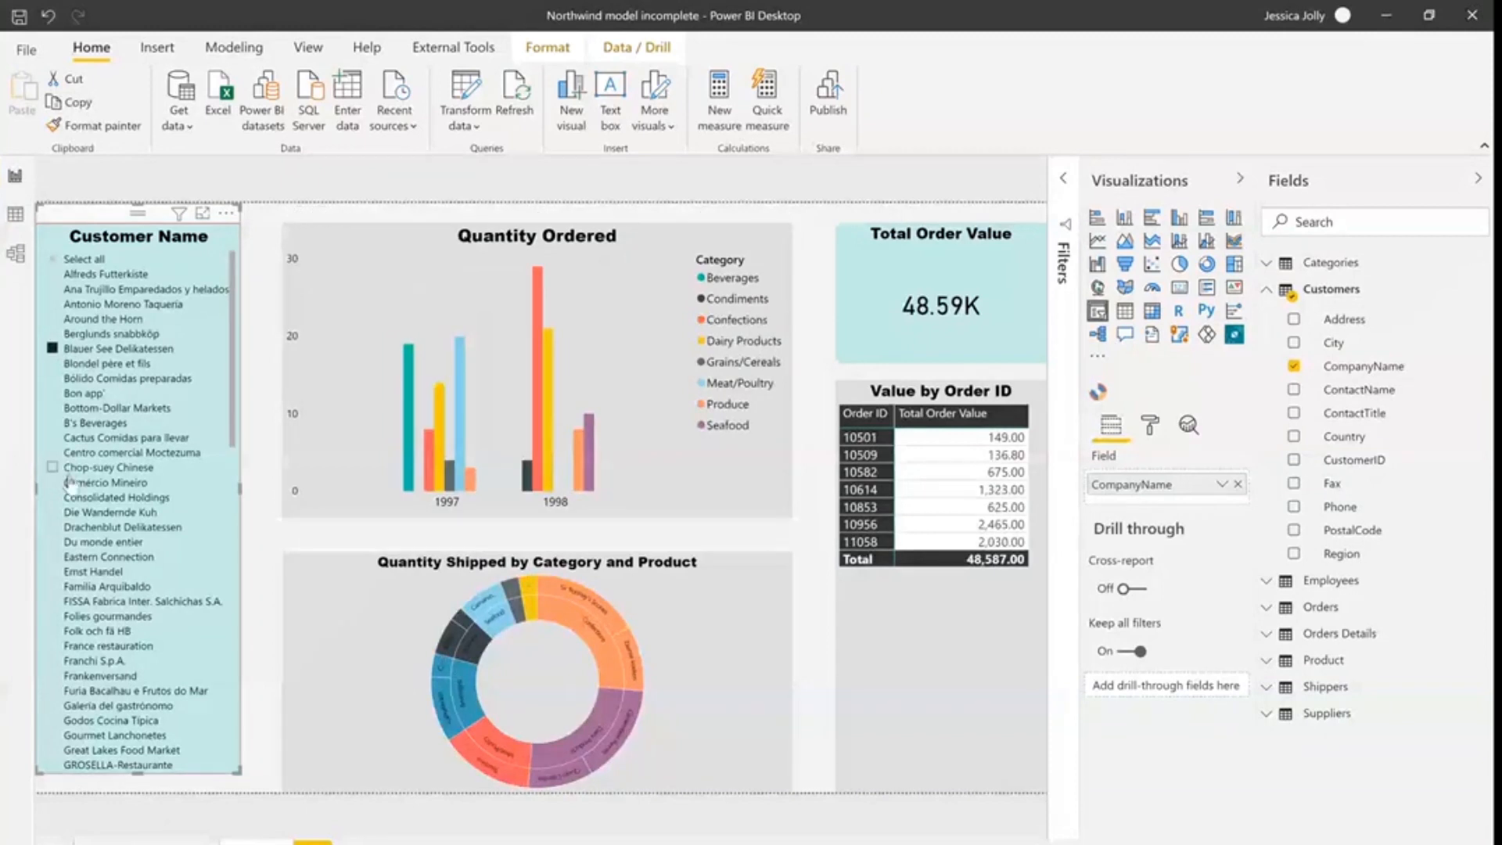
left_click(104, 615)
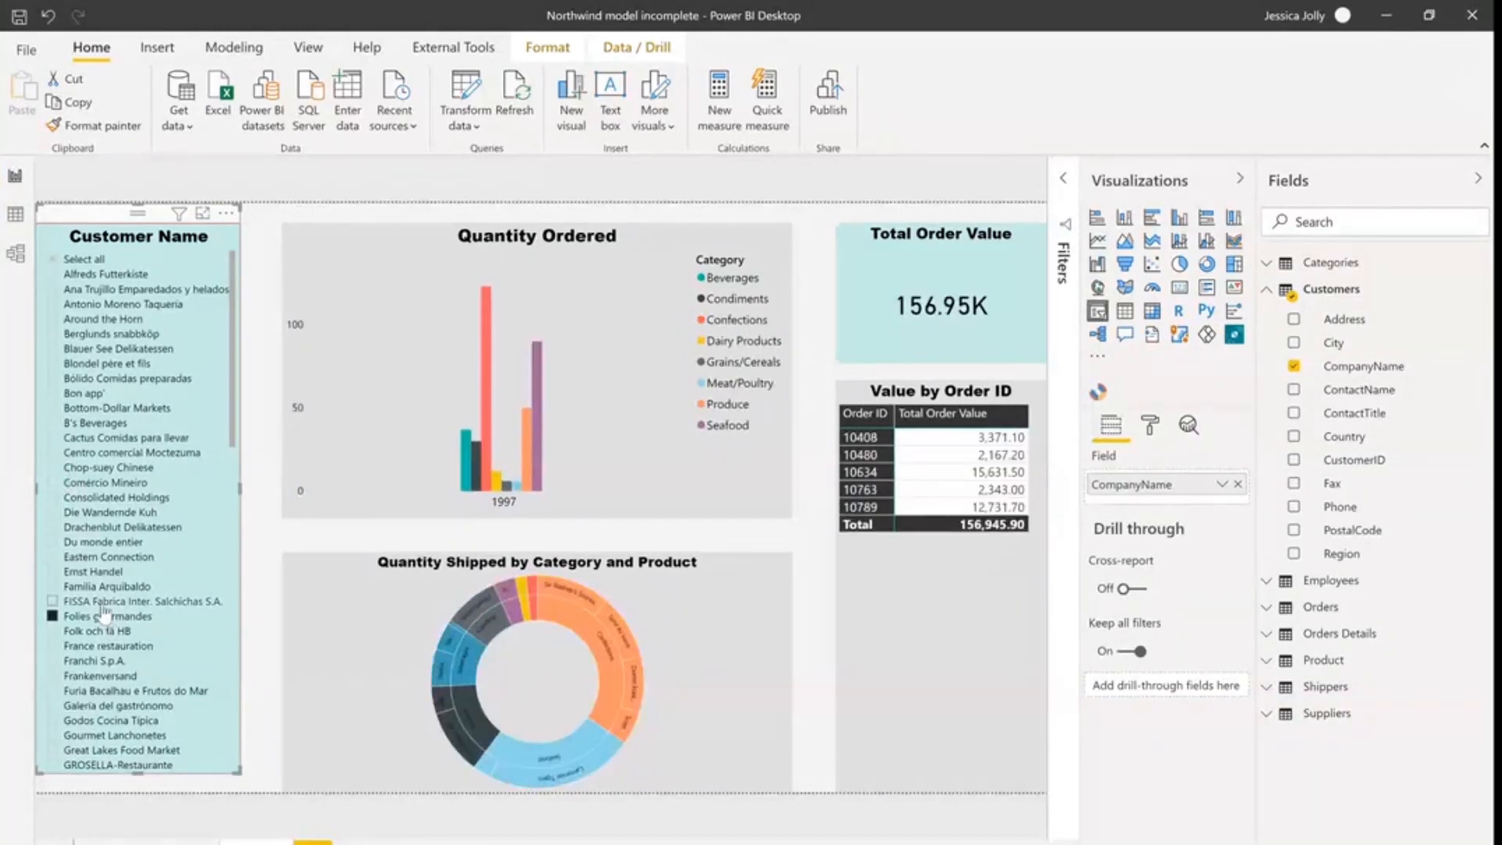
left_click(130, 444)
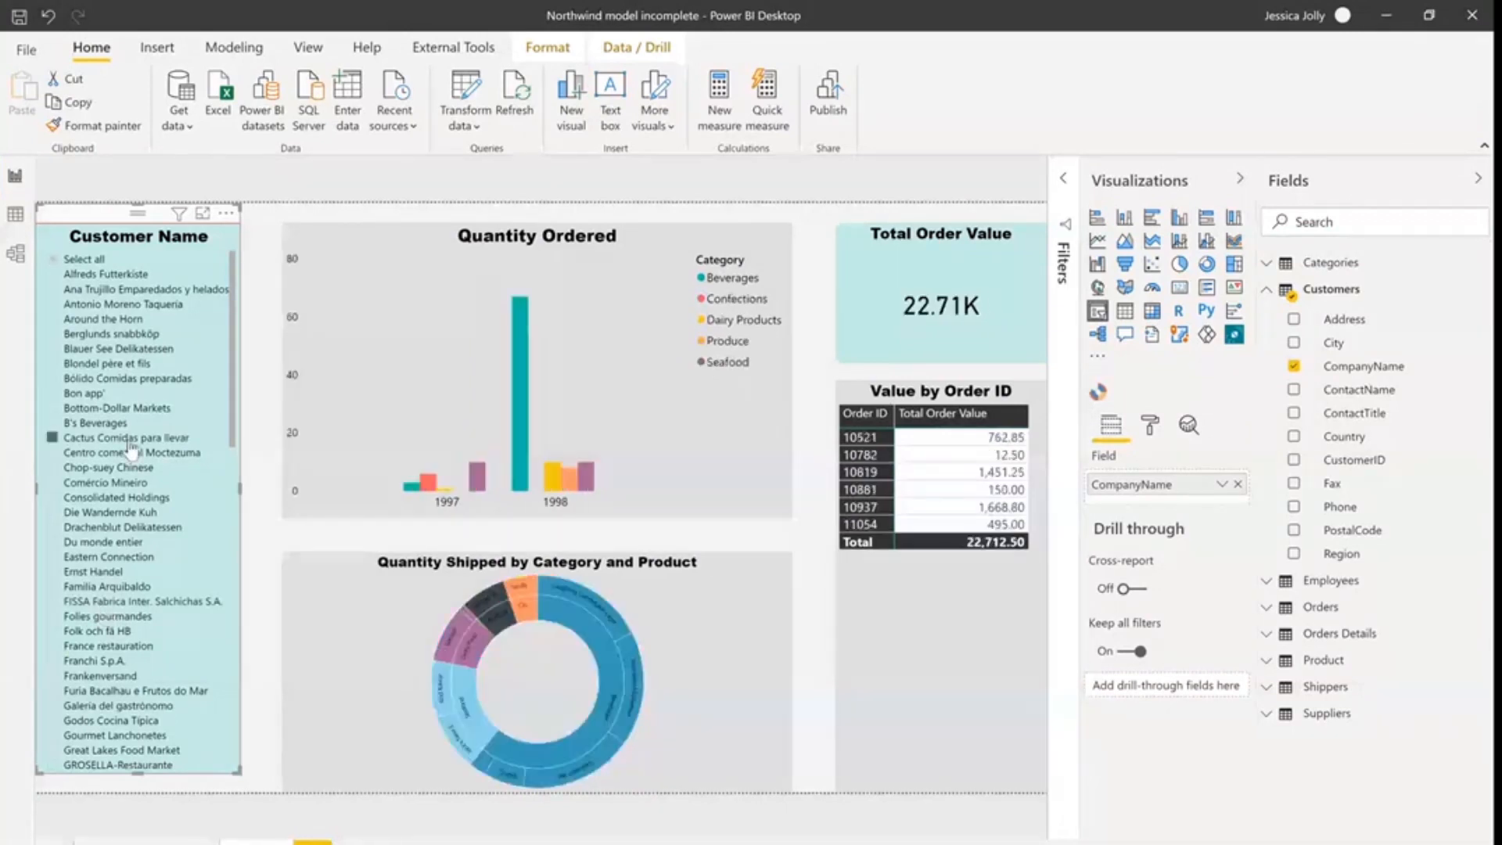
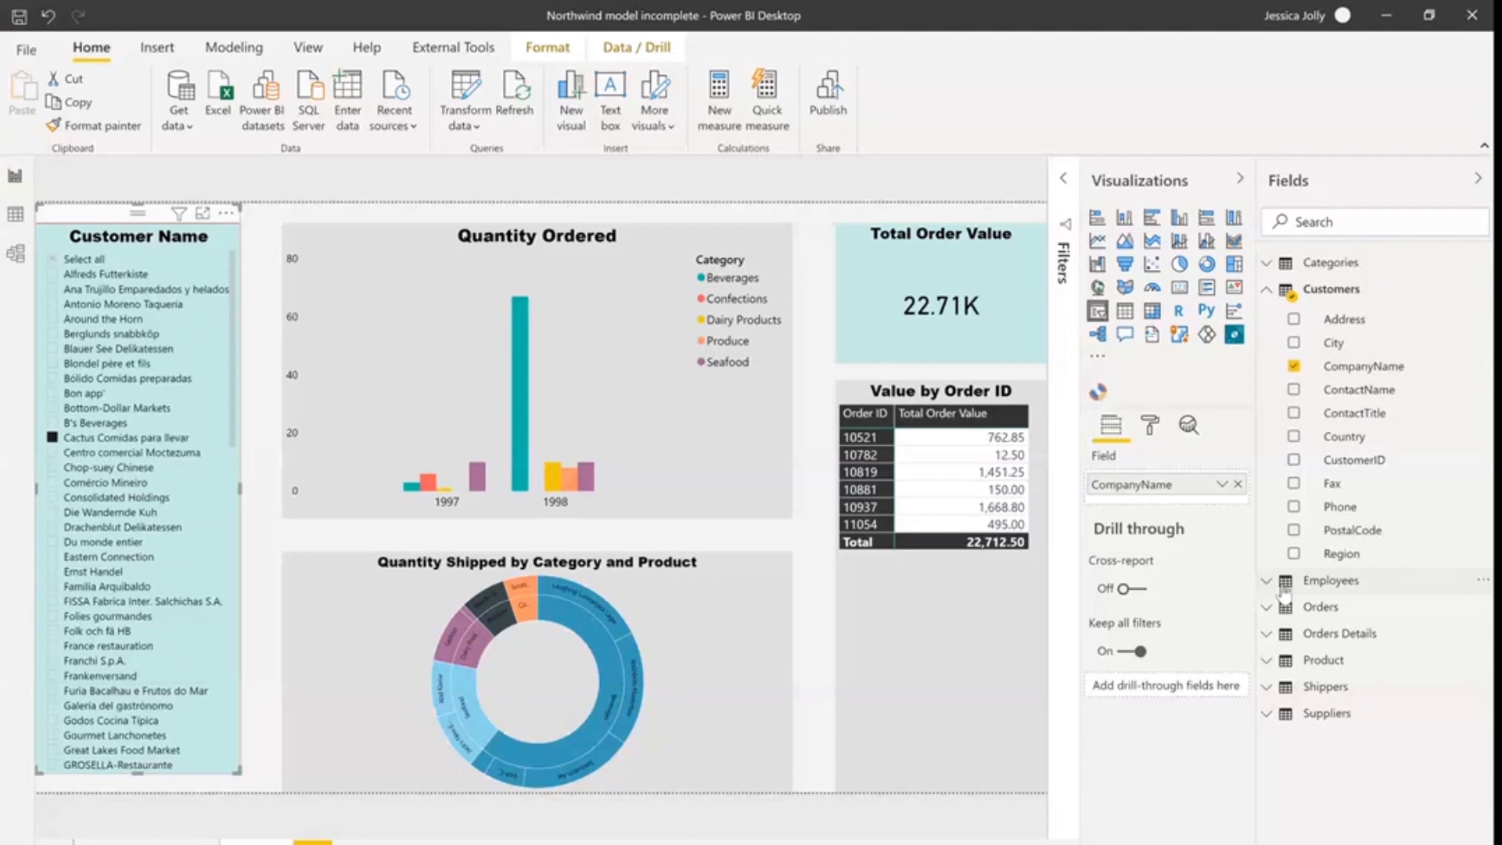
Display the Total_Order_Value measure's formula in Orders Details and check its card for all customers and for Antonio Moreno Taquería.
left_click(1276, 632)
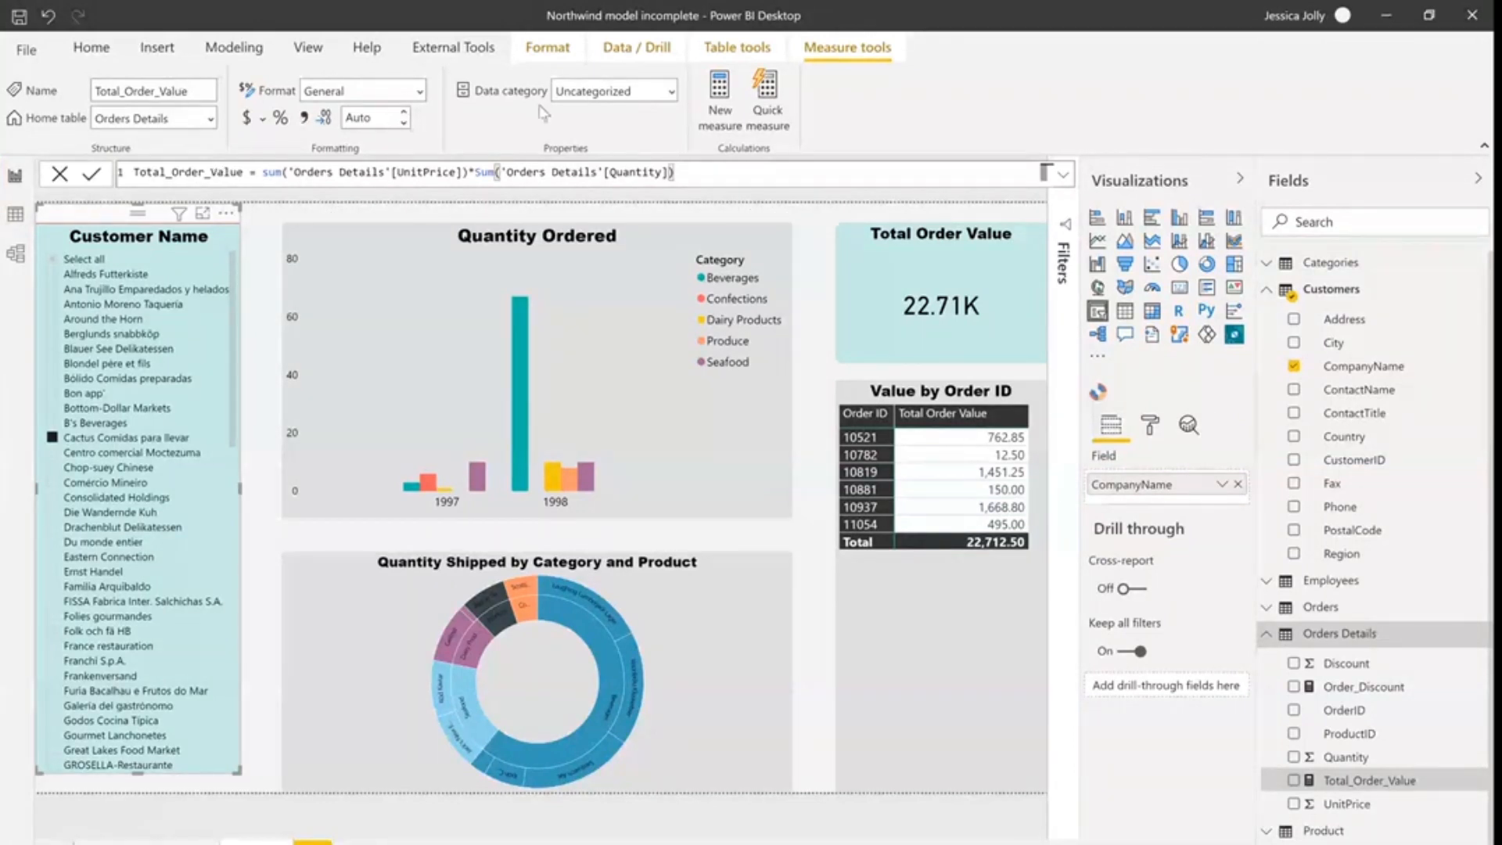
left_click(53, 259)
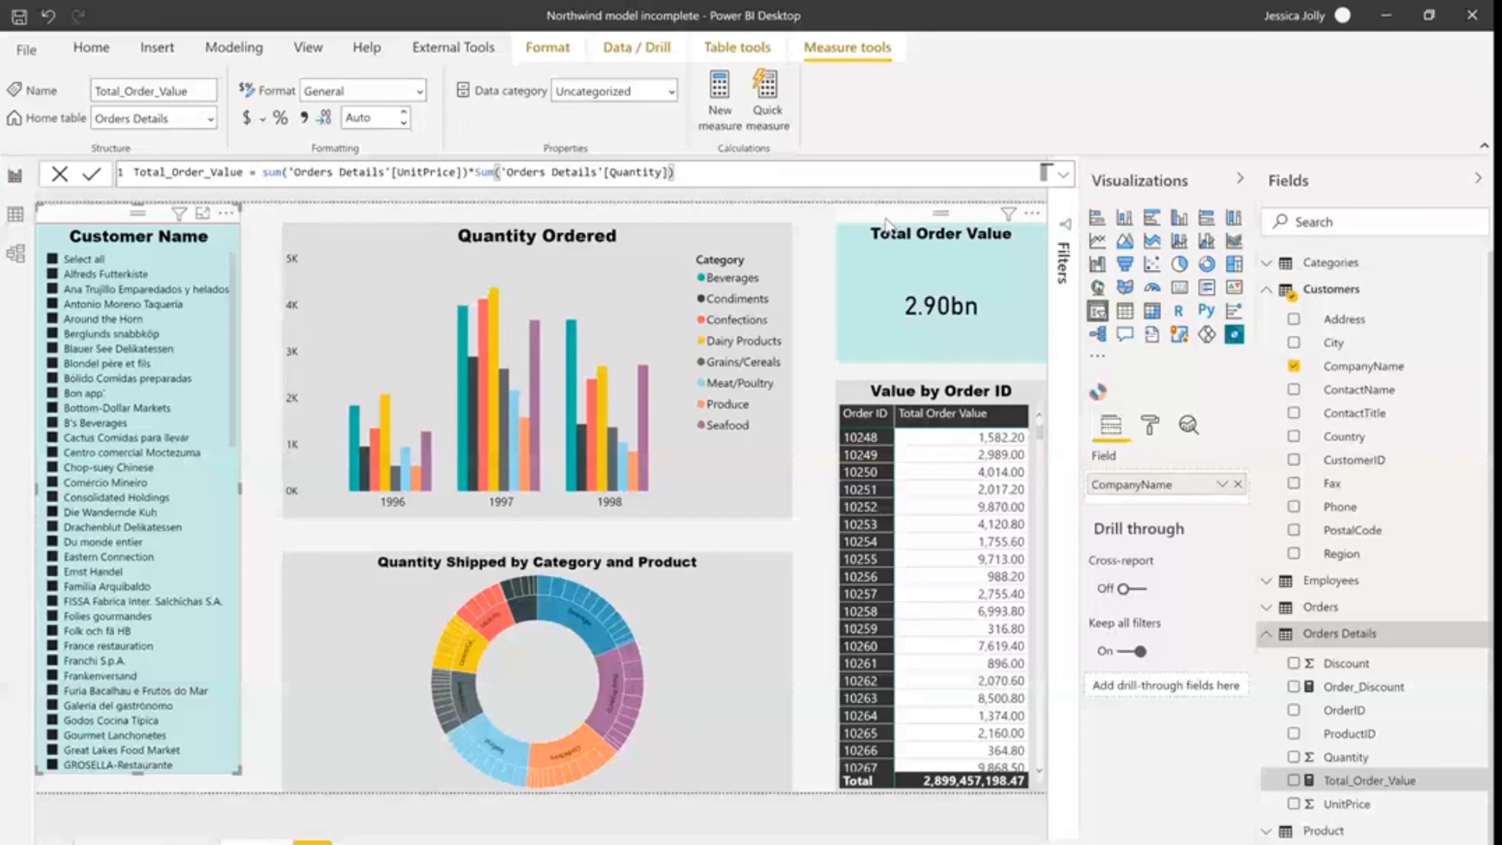
left_click(919, 299)
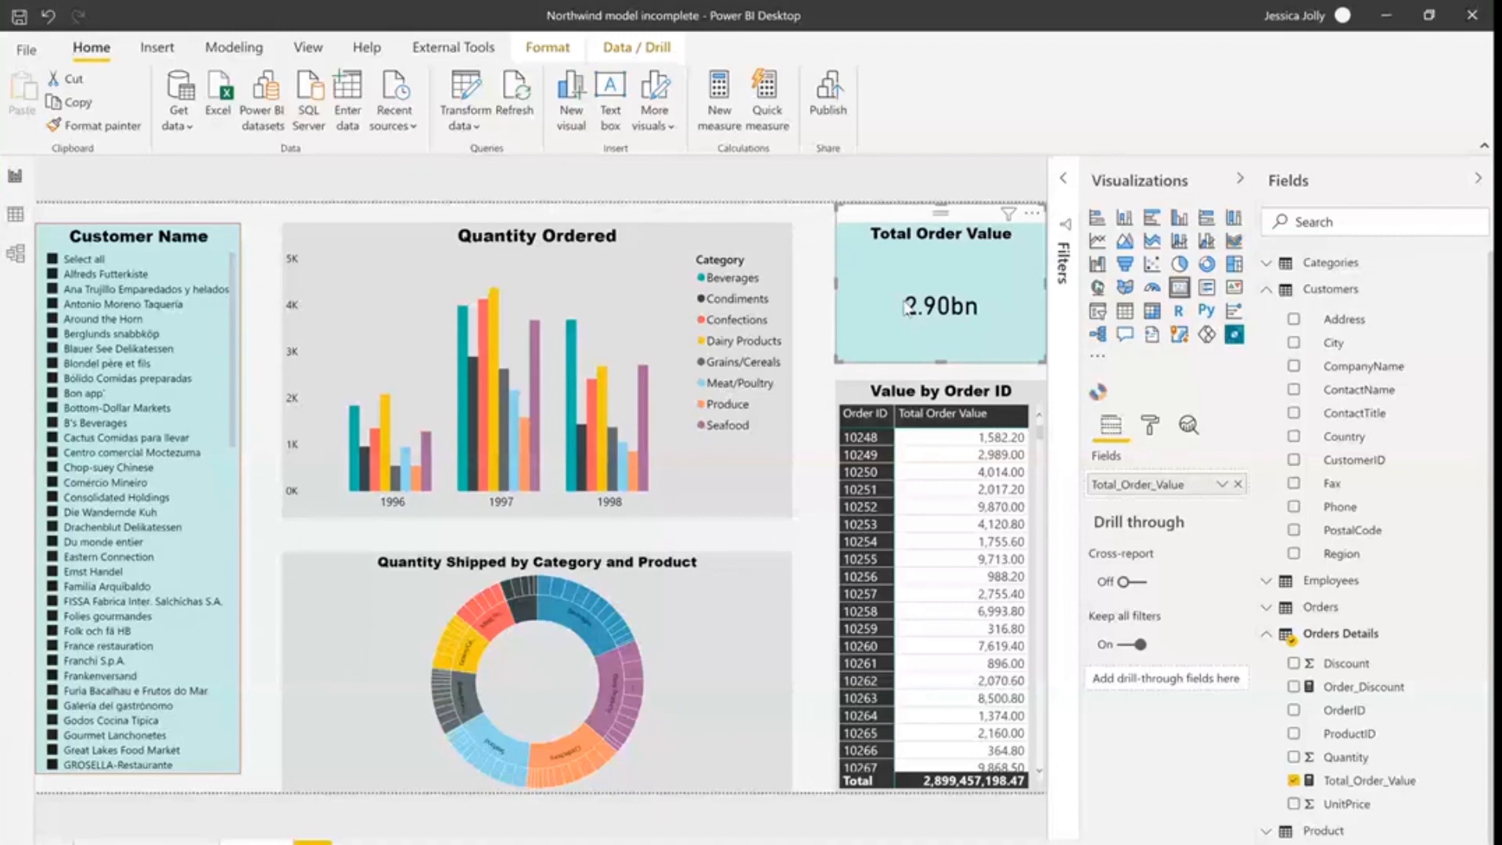
left_click(55, 306)
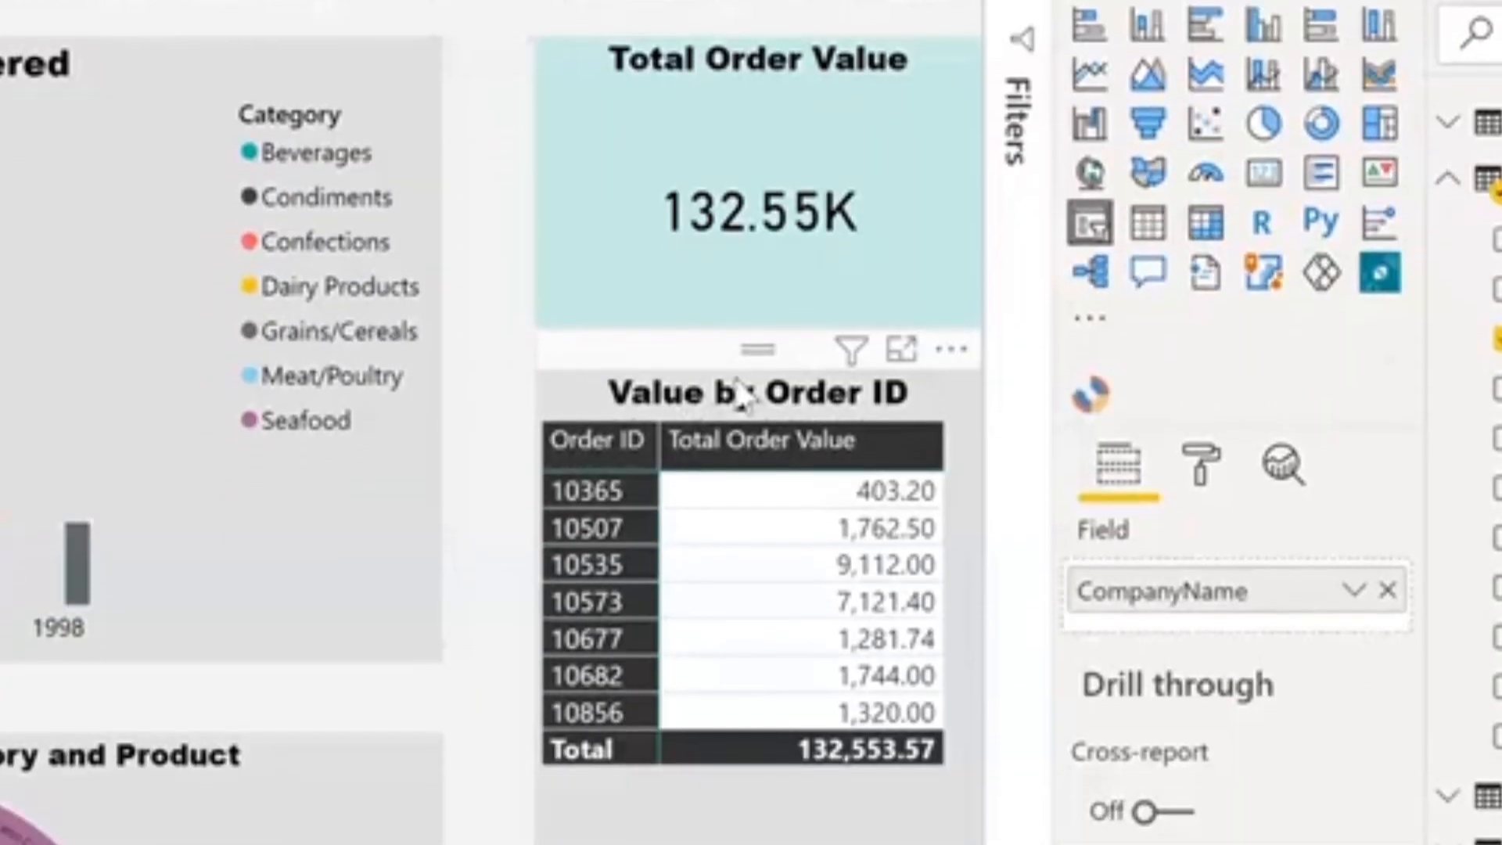
Select the Value by Order ID matrix to show the fields it uses.
left_click(689, 372)
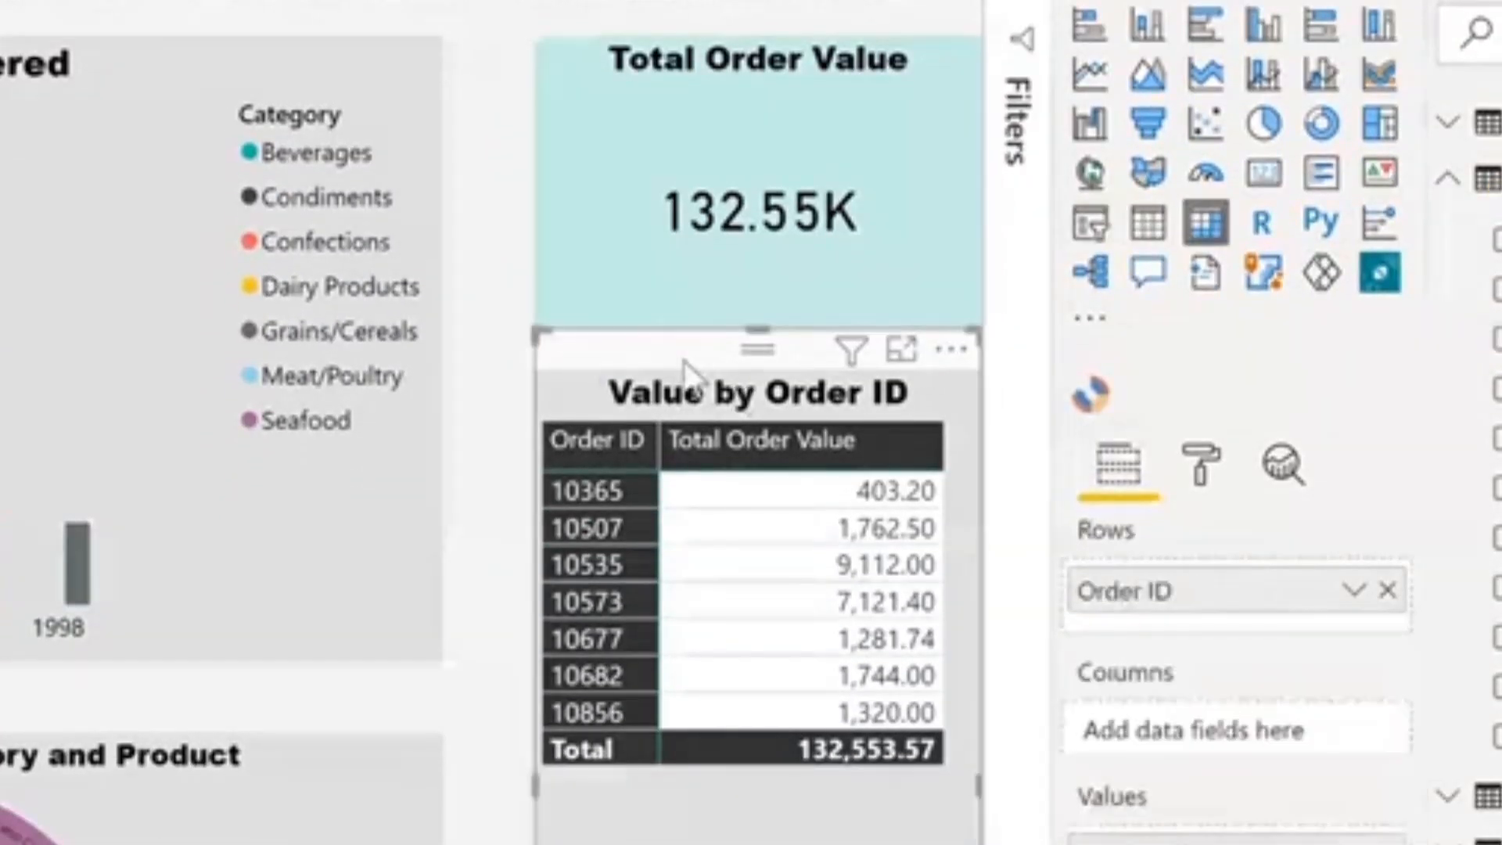
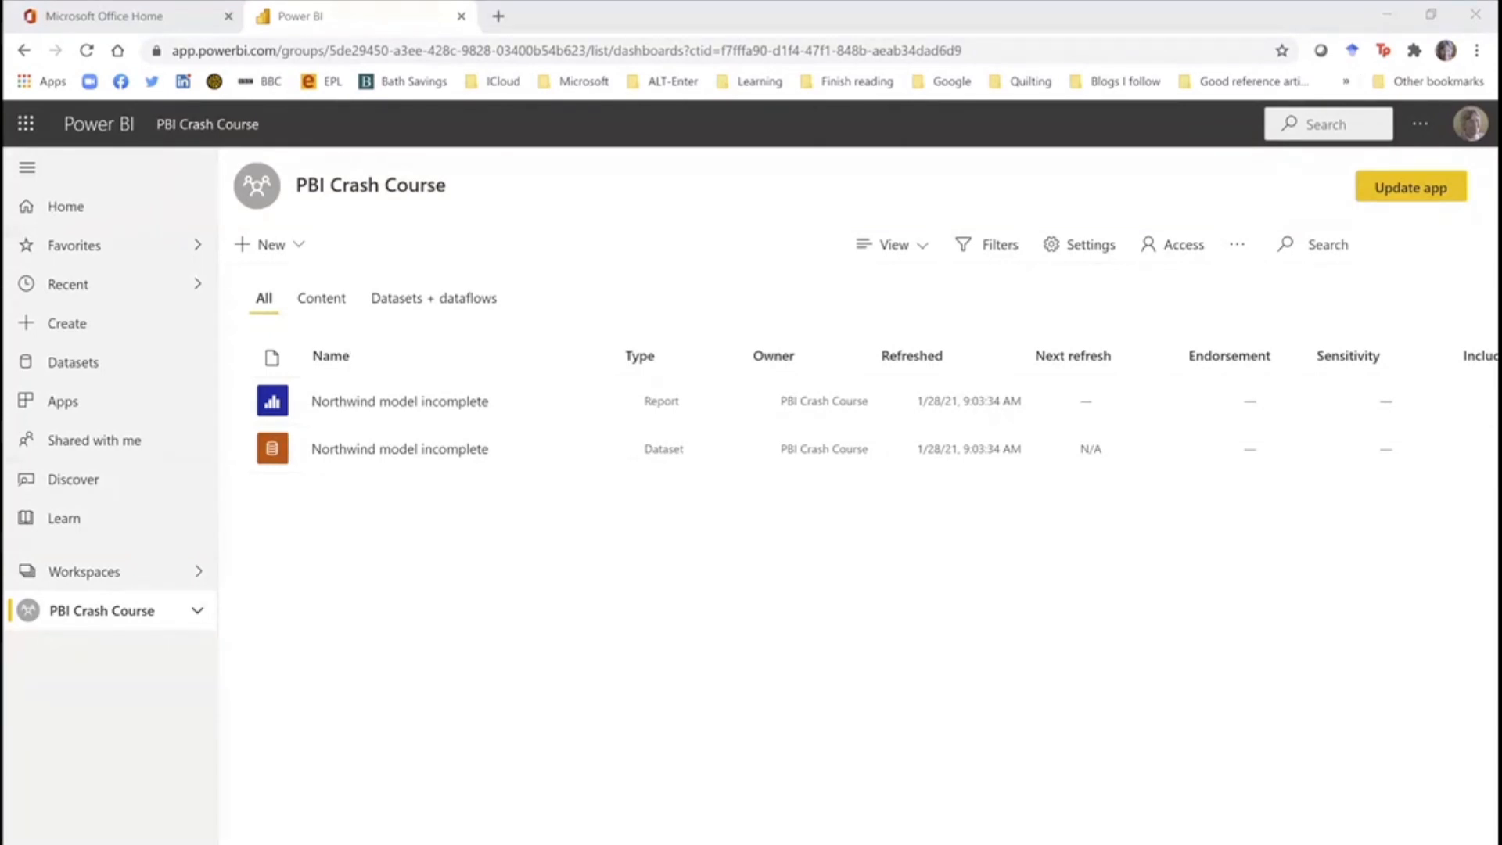
Switch to the Power BI service and review the PBI Crash Course workspace's access settings and Member role choice.
left_click(627, 436)
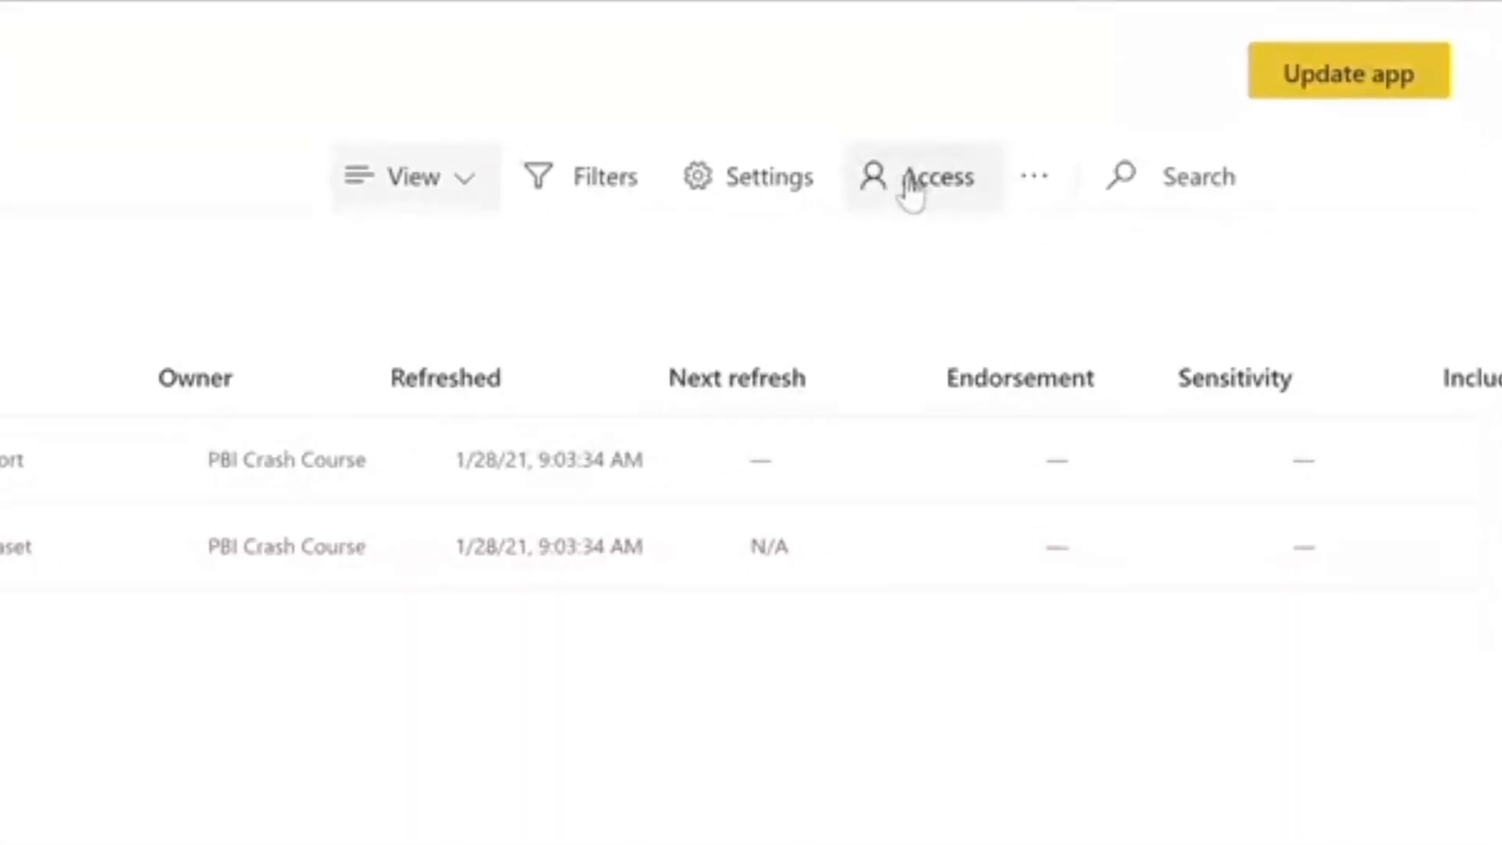
left_click(910, 191)
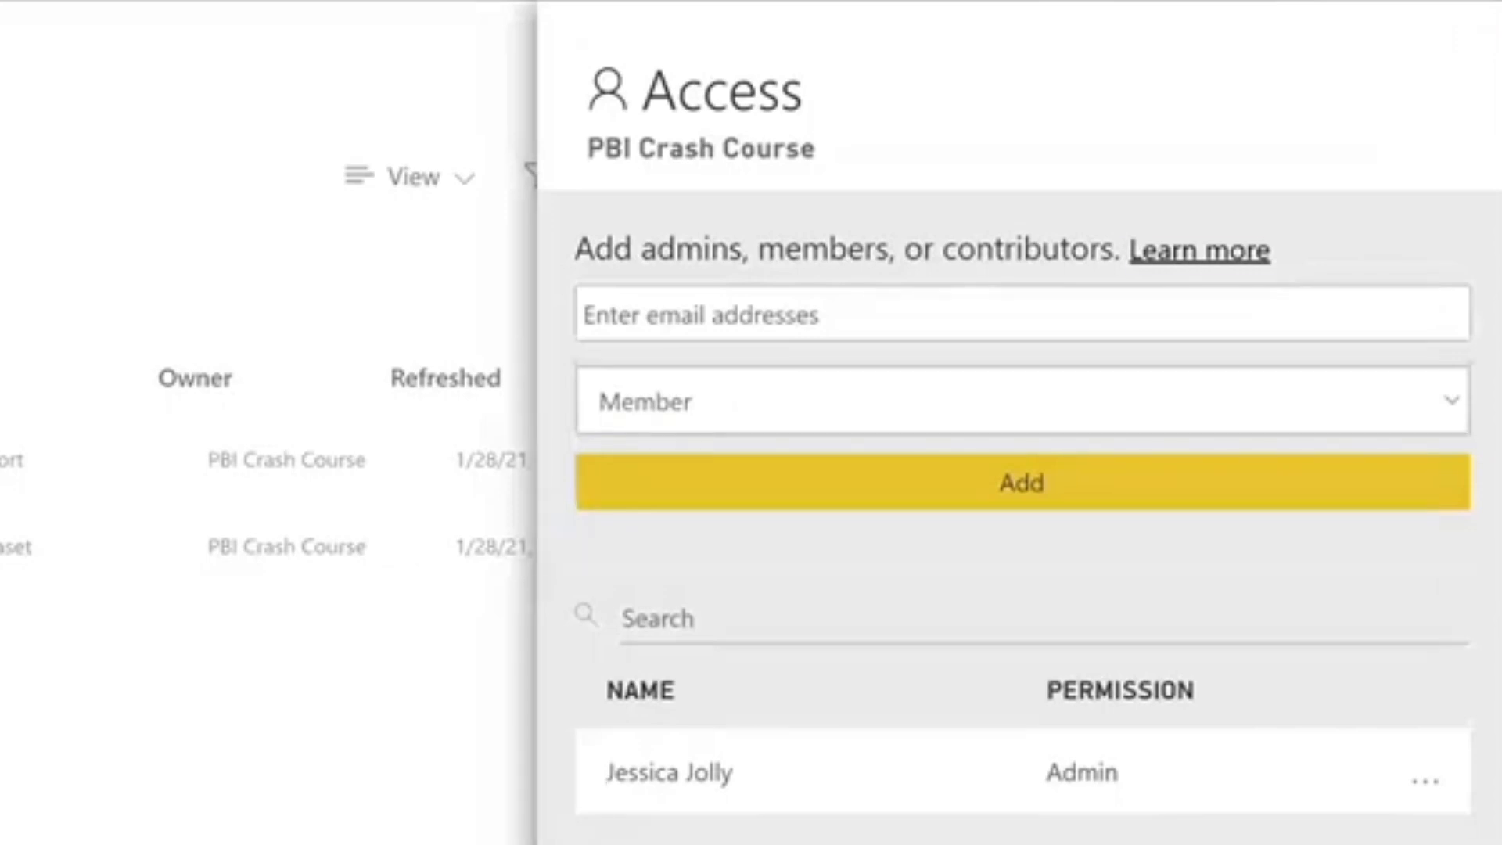
left_click(903, 427)
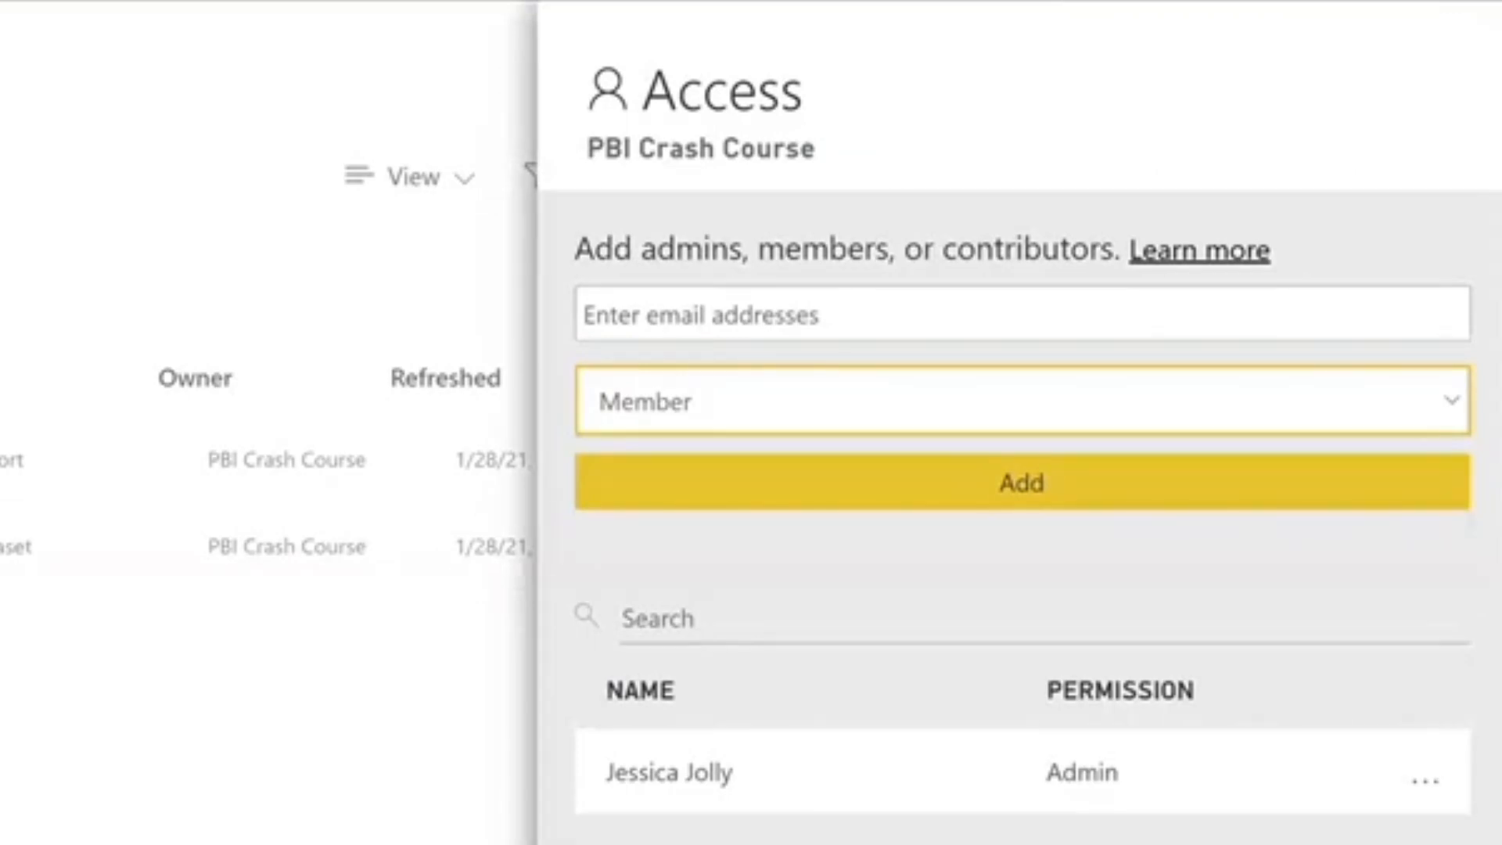
key("Escape")
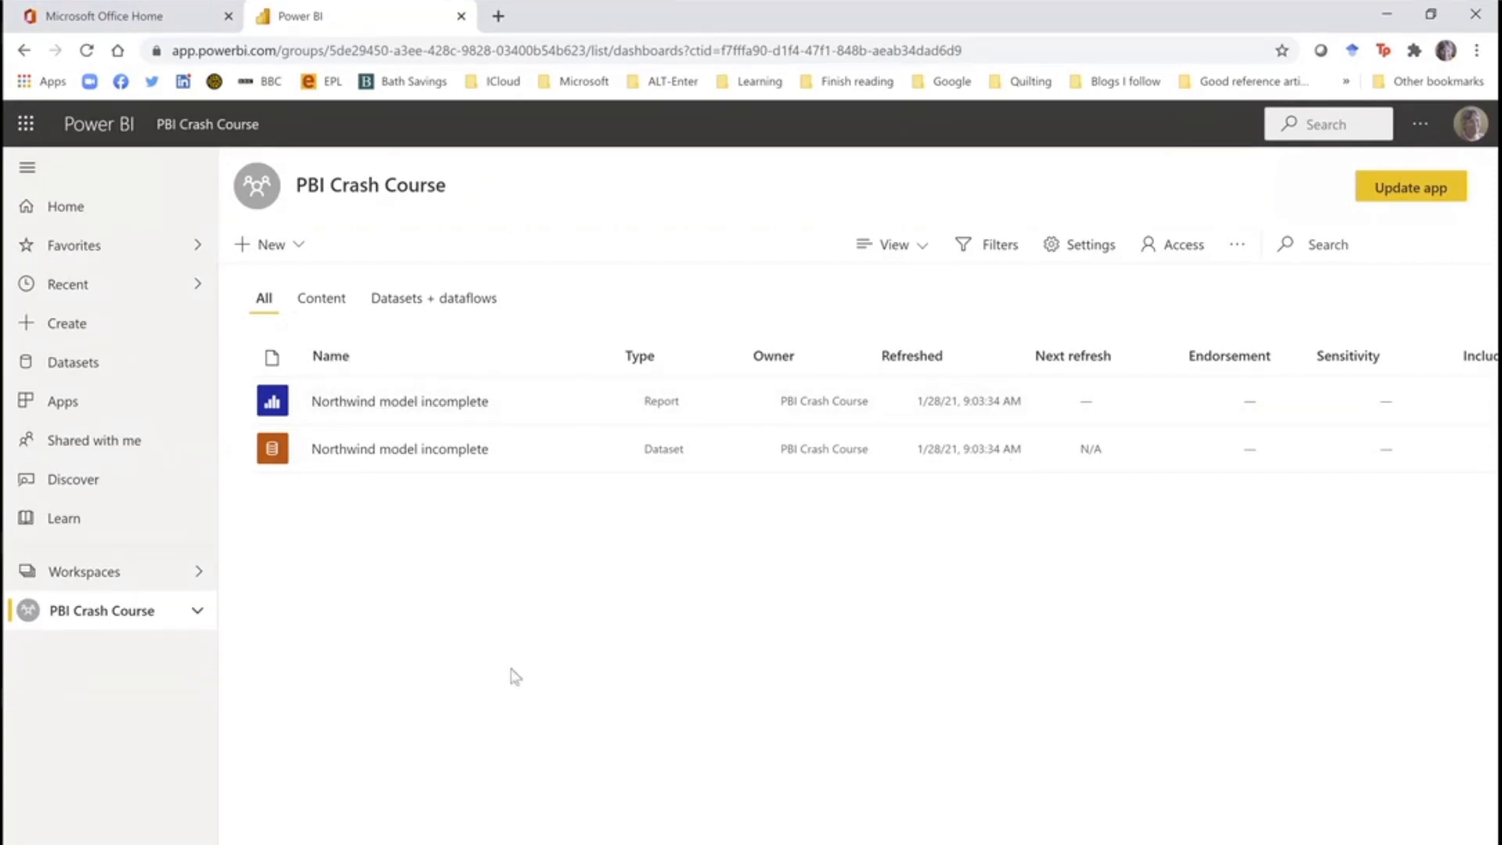
Pin the Quantity Ordered chart from the Northwind model incomplete report to a new dashboard named Northwind and open that dashboard.
left_click(406, 402)
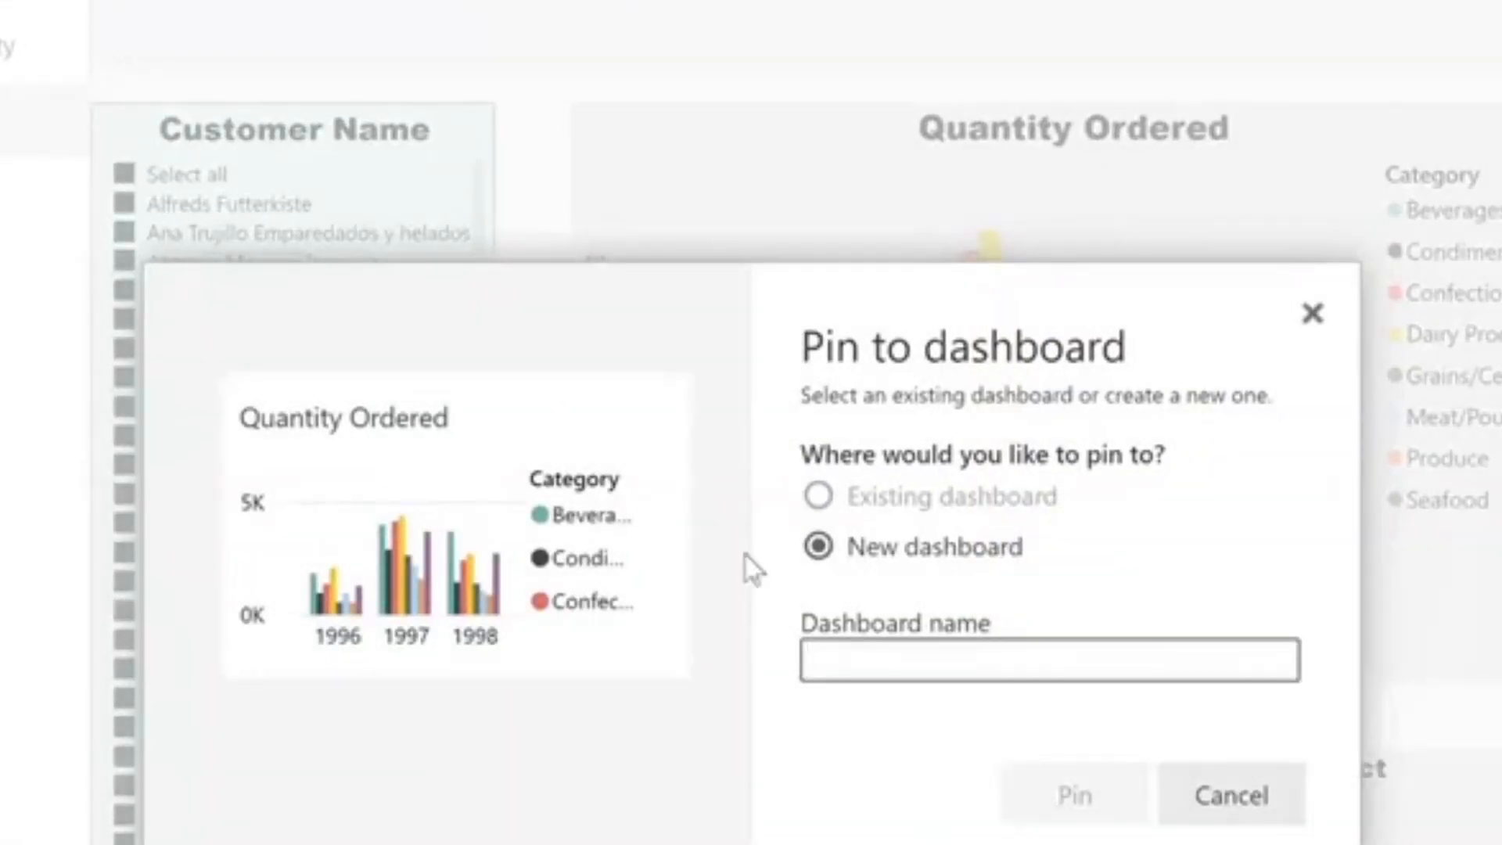
type("Northwind")
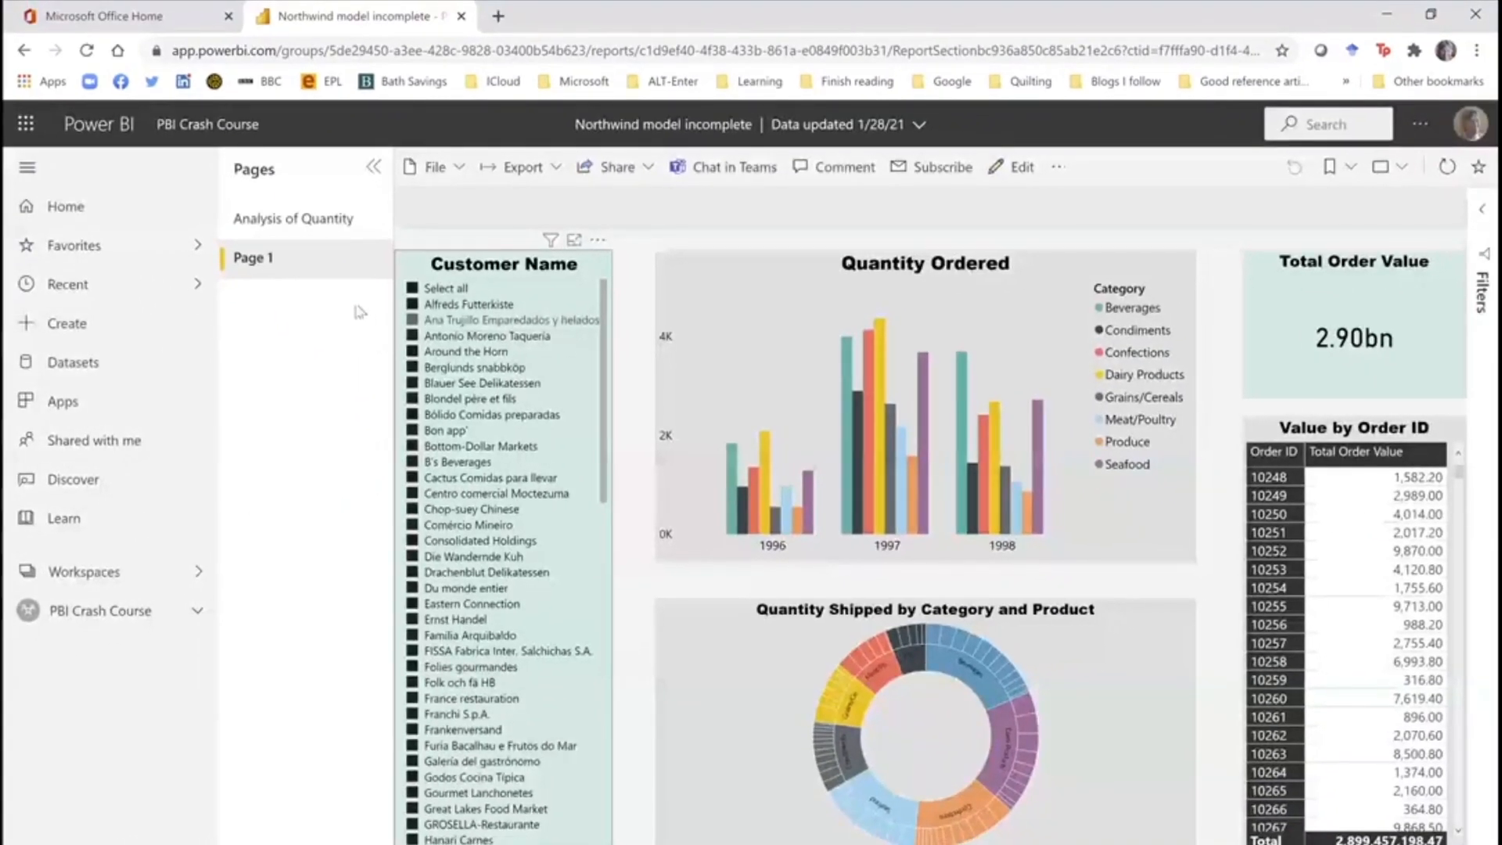
left_click(1364, 288)
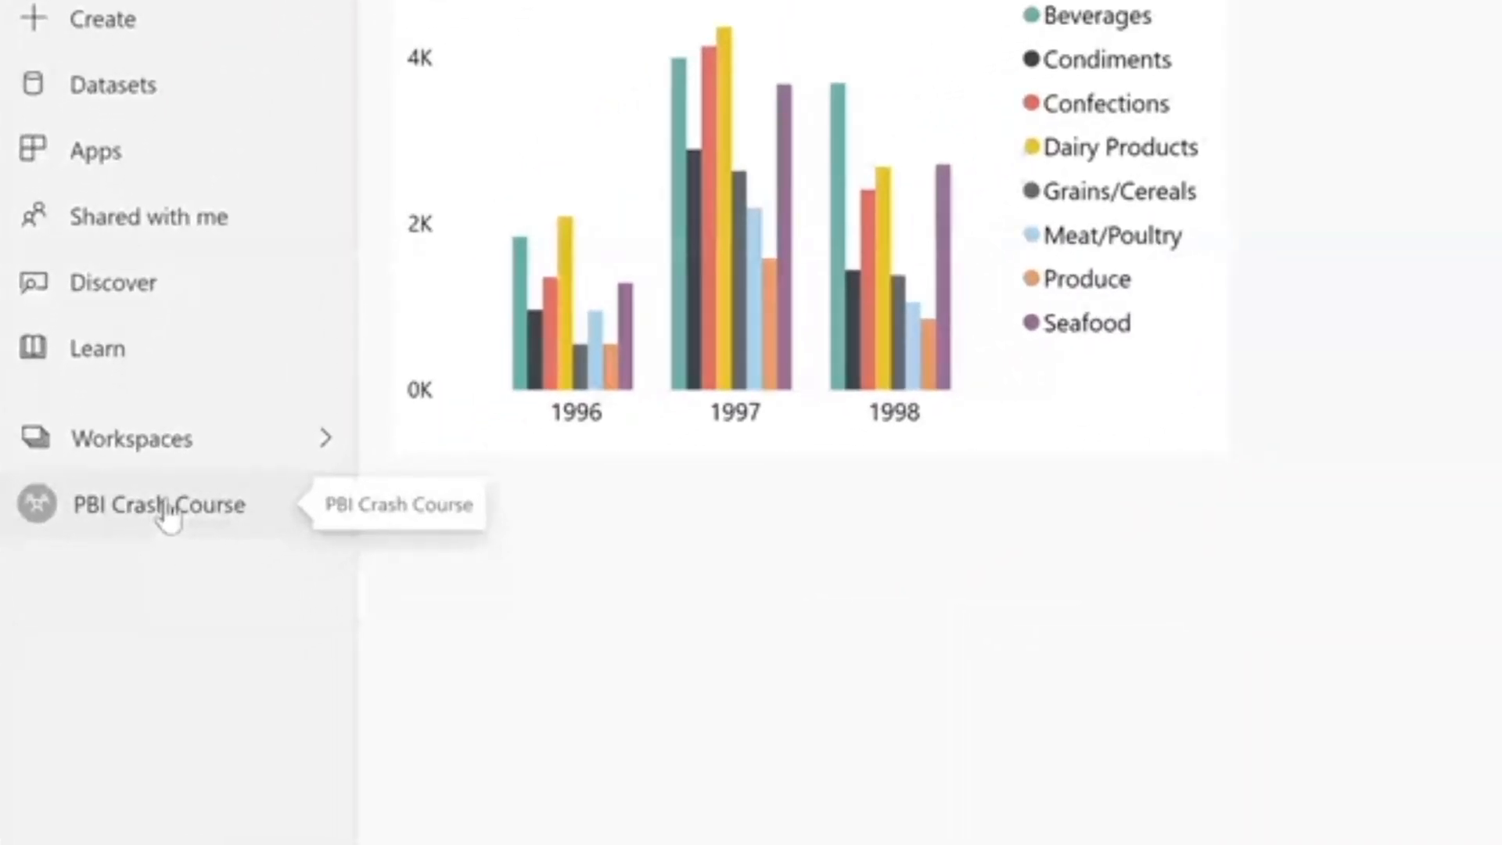
Return to the PBI Crash Course workspace and check which of its items are set to be included in the app.
left_click(166, 517)
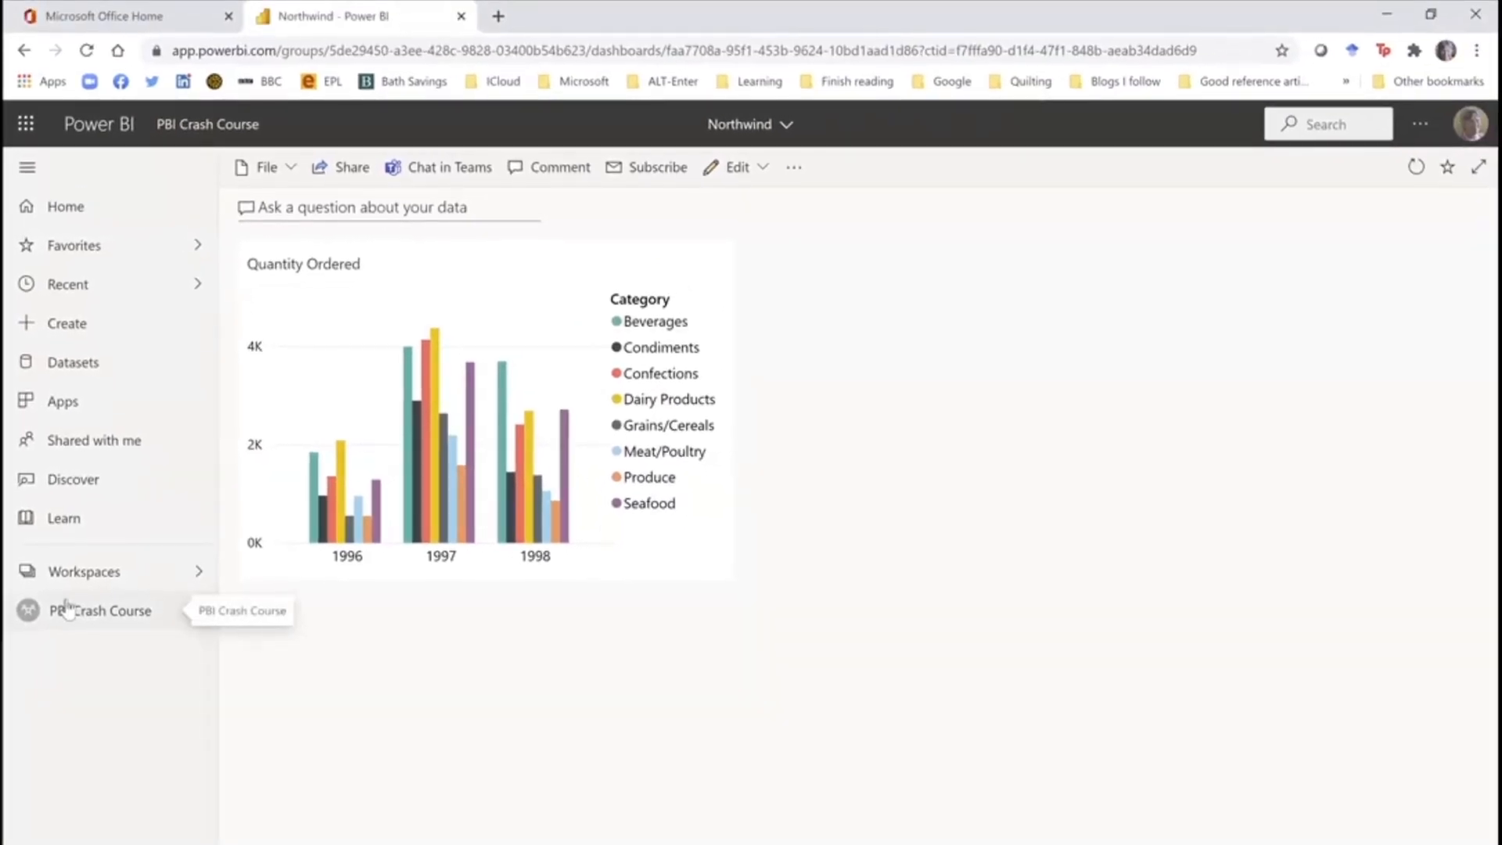
left_click(67, 609)
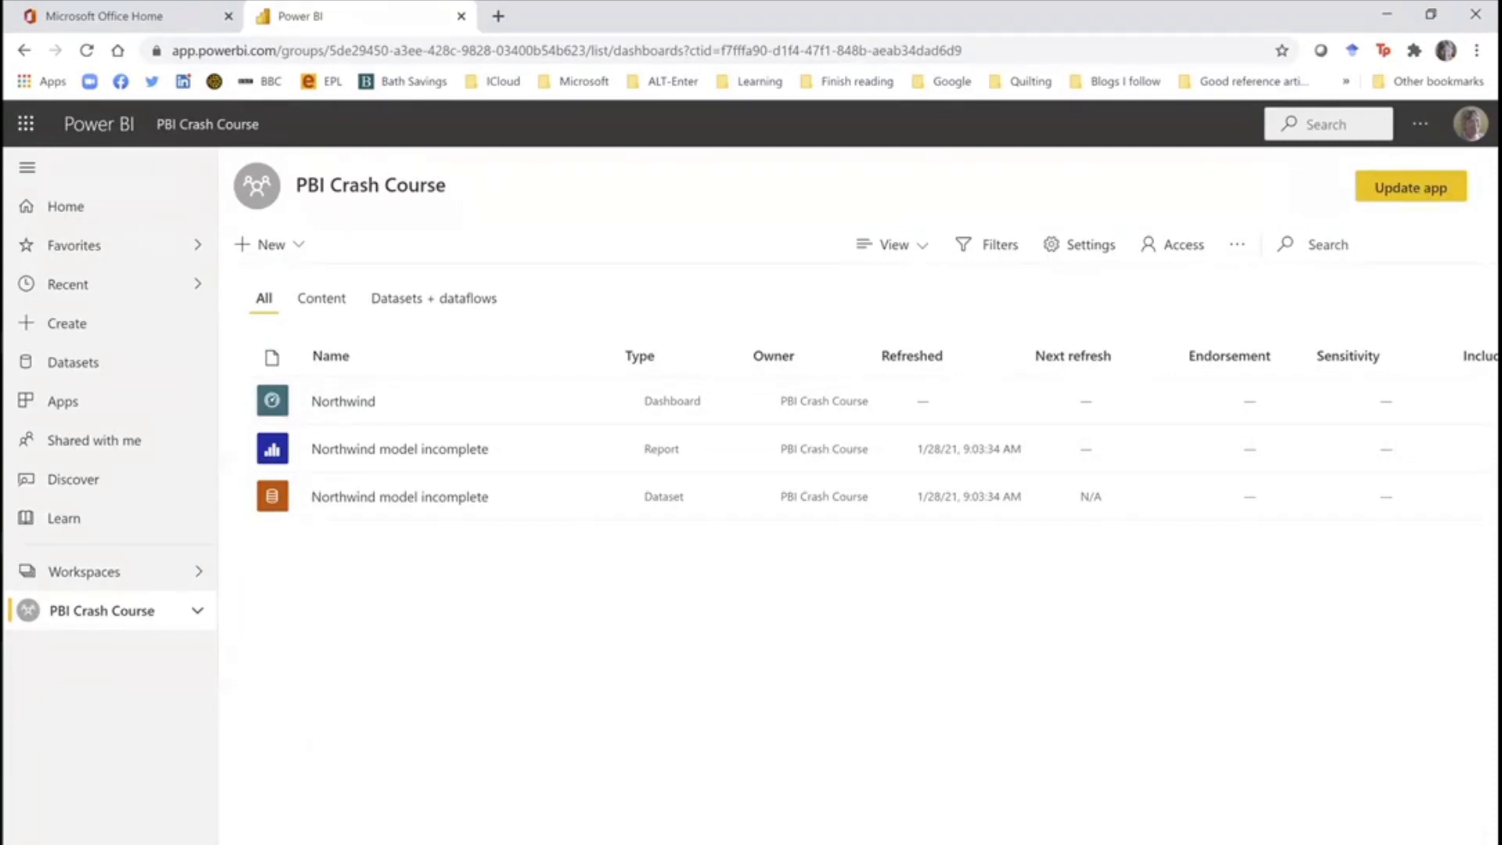
scroll(861, 446, "right", 2)
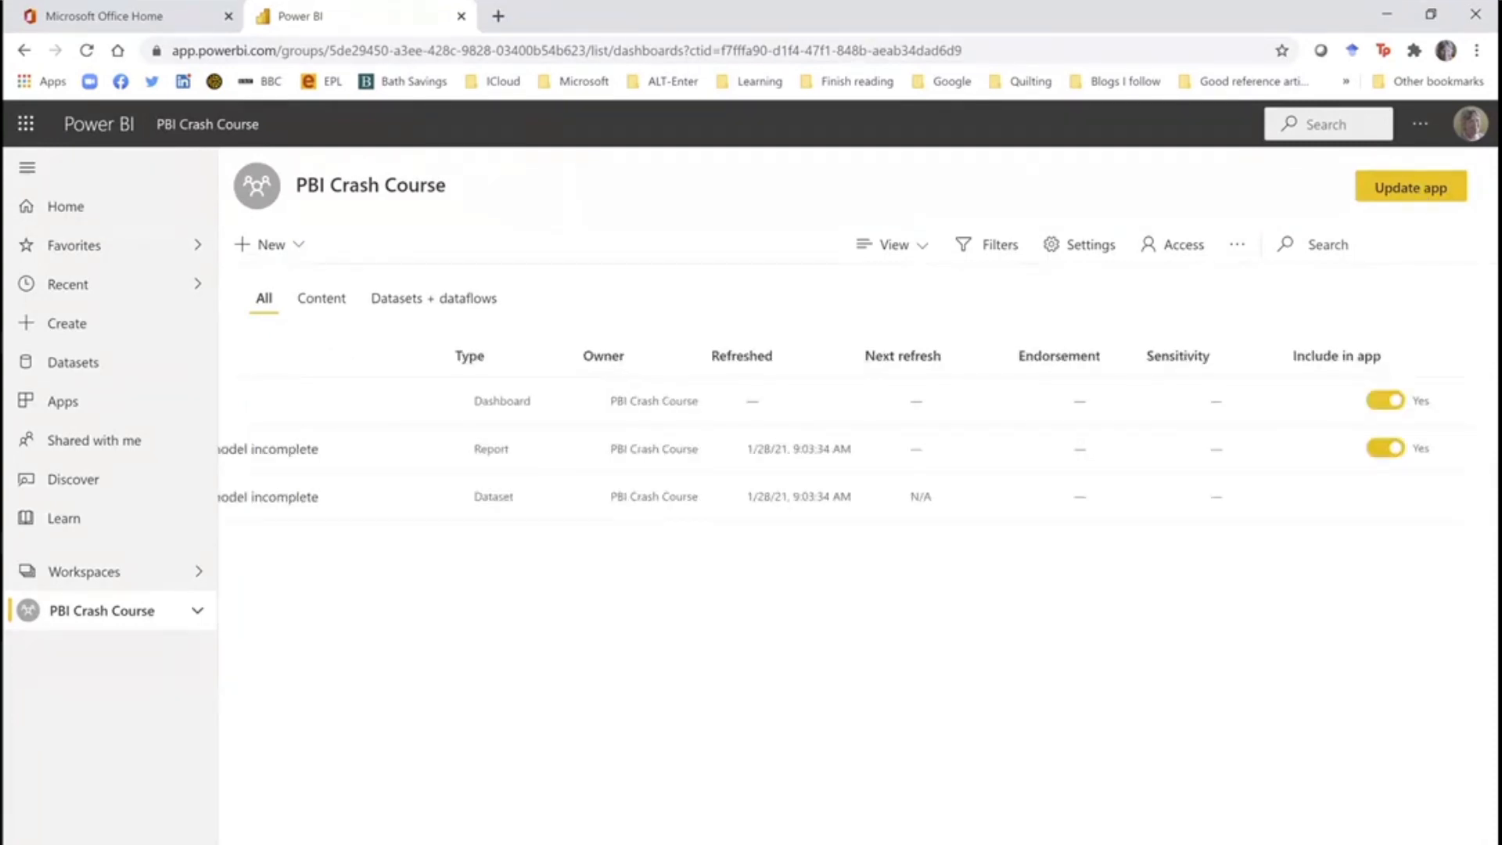
key("alt+Tab")
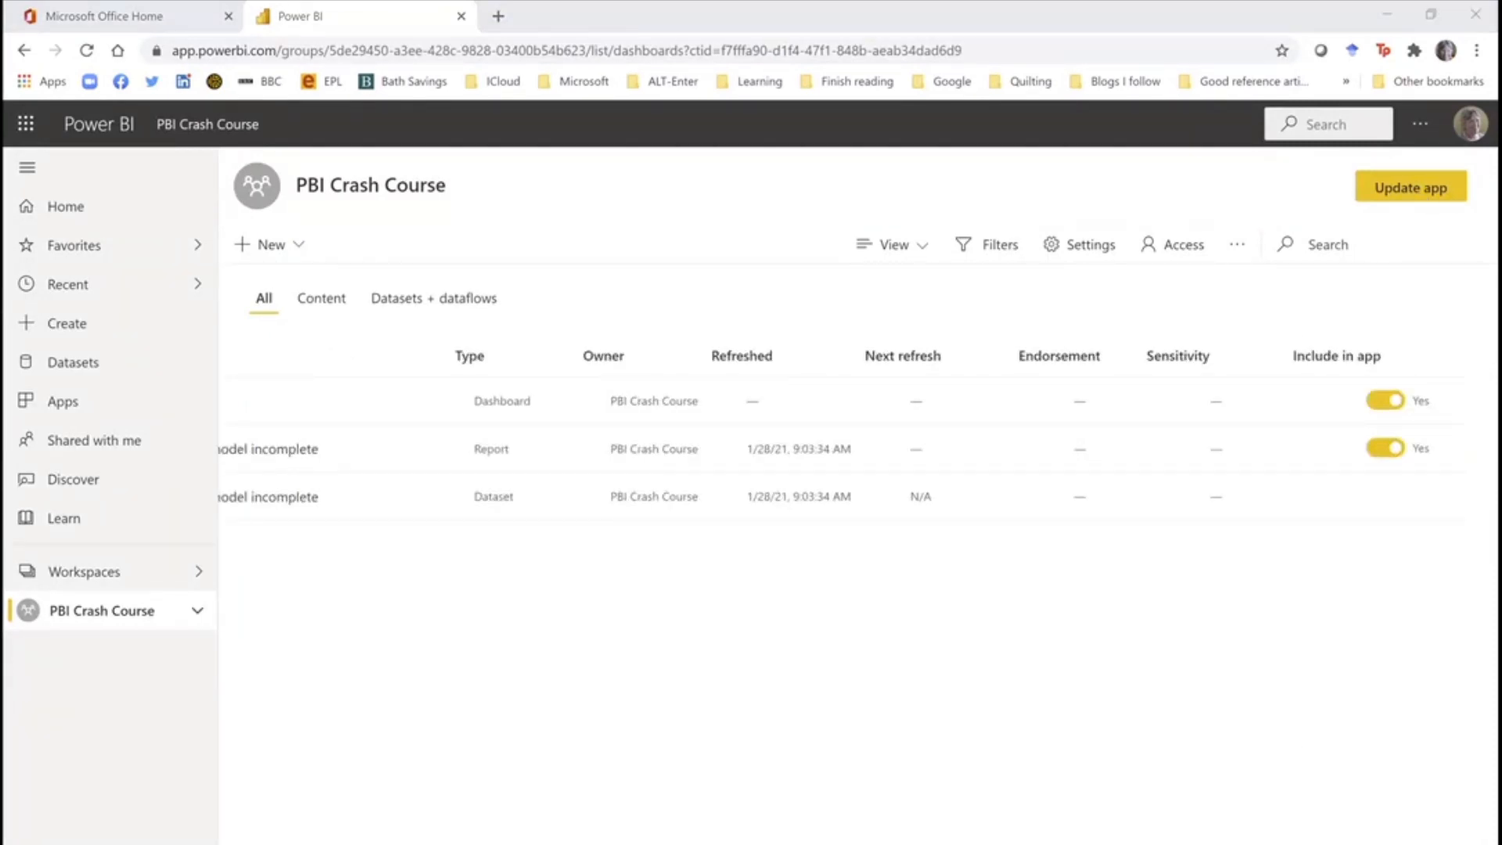
left_click(1290, 547)
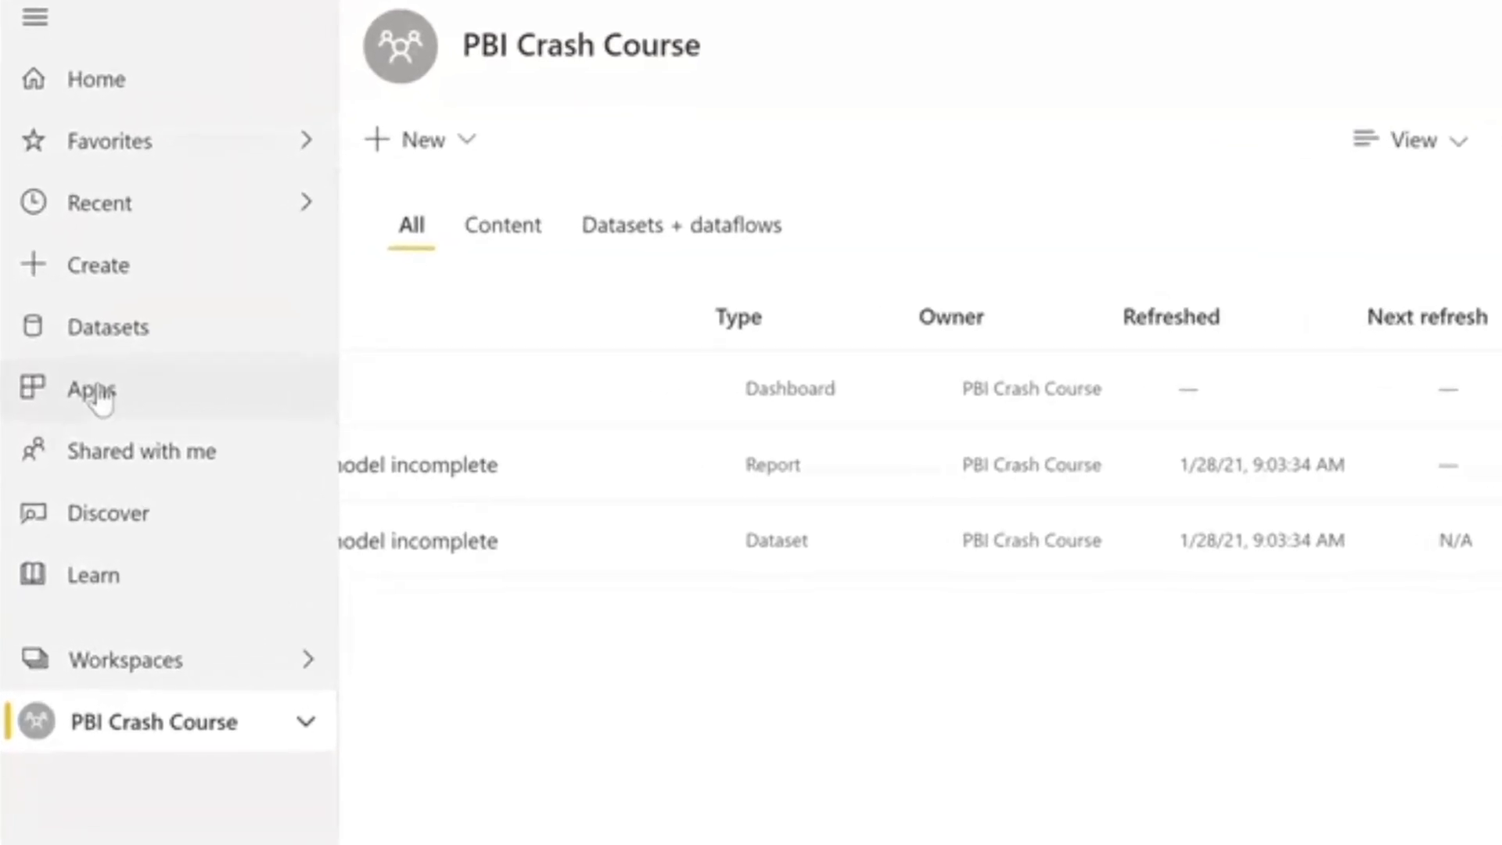
Open the published PBI Crash Course app and view the Northwind model's Page 1 and Analysis of Quantity pages.
left_click(96, 394)
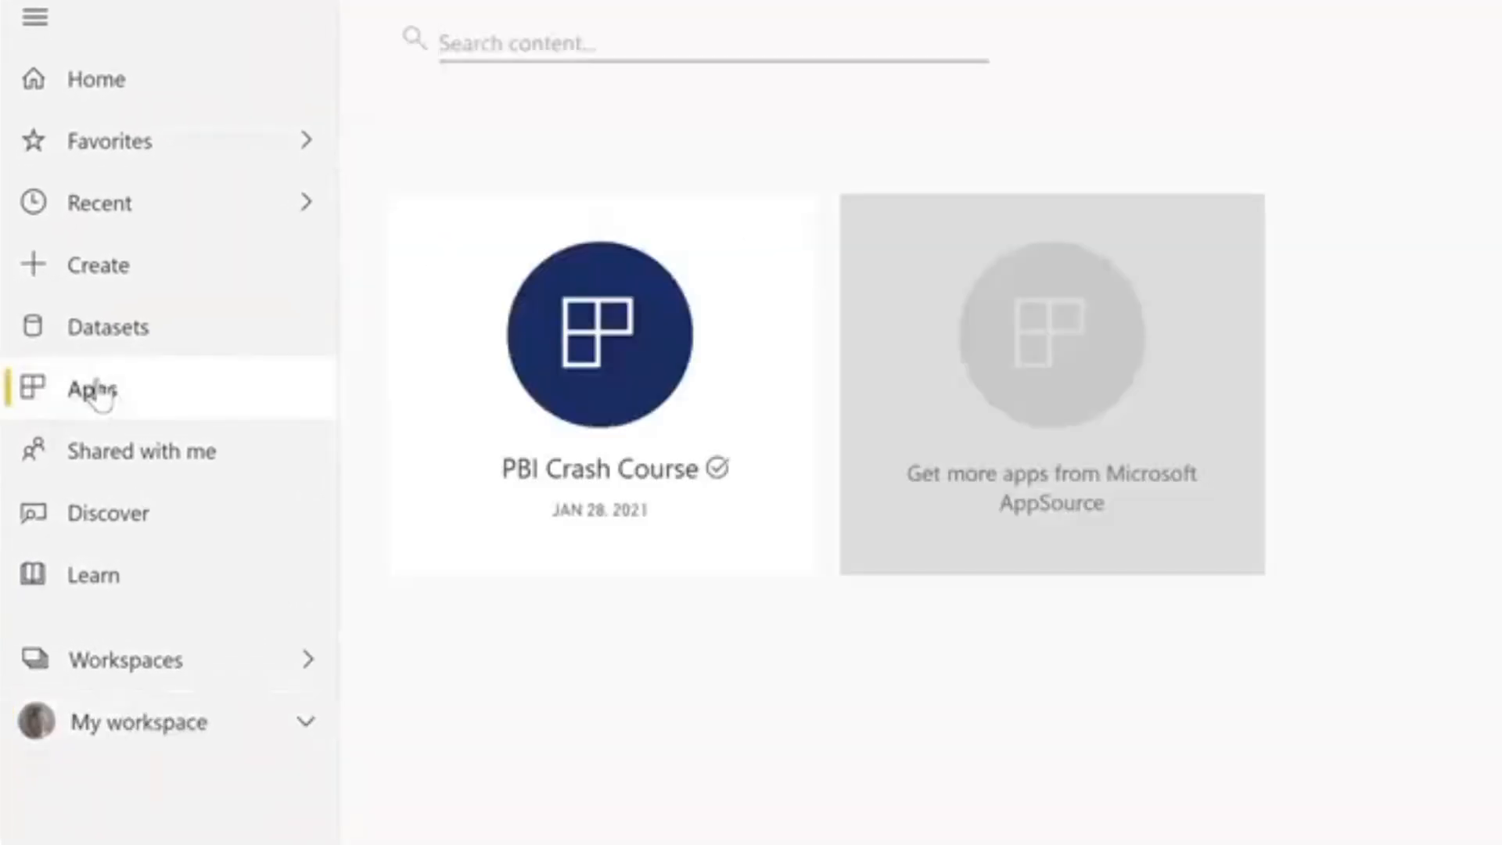
mouse_move(626, 196)
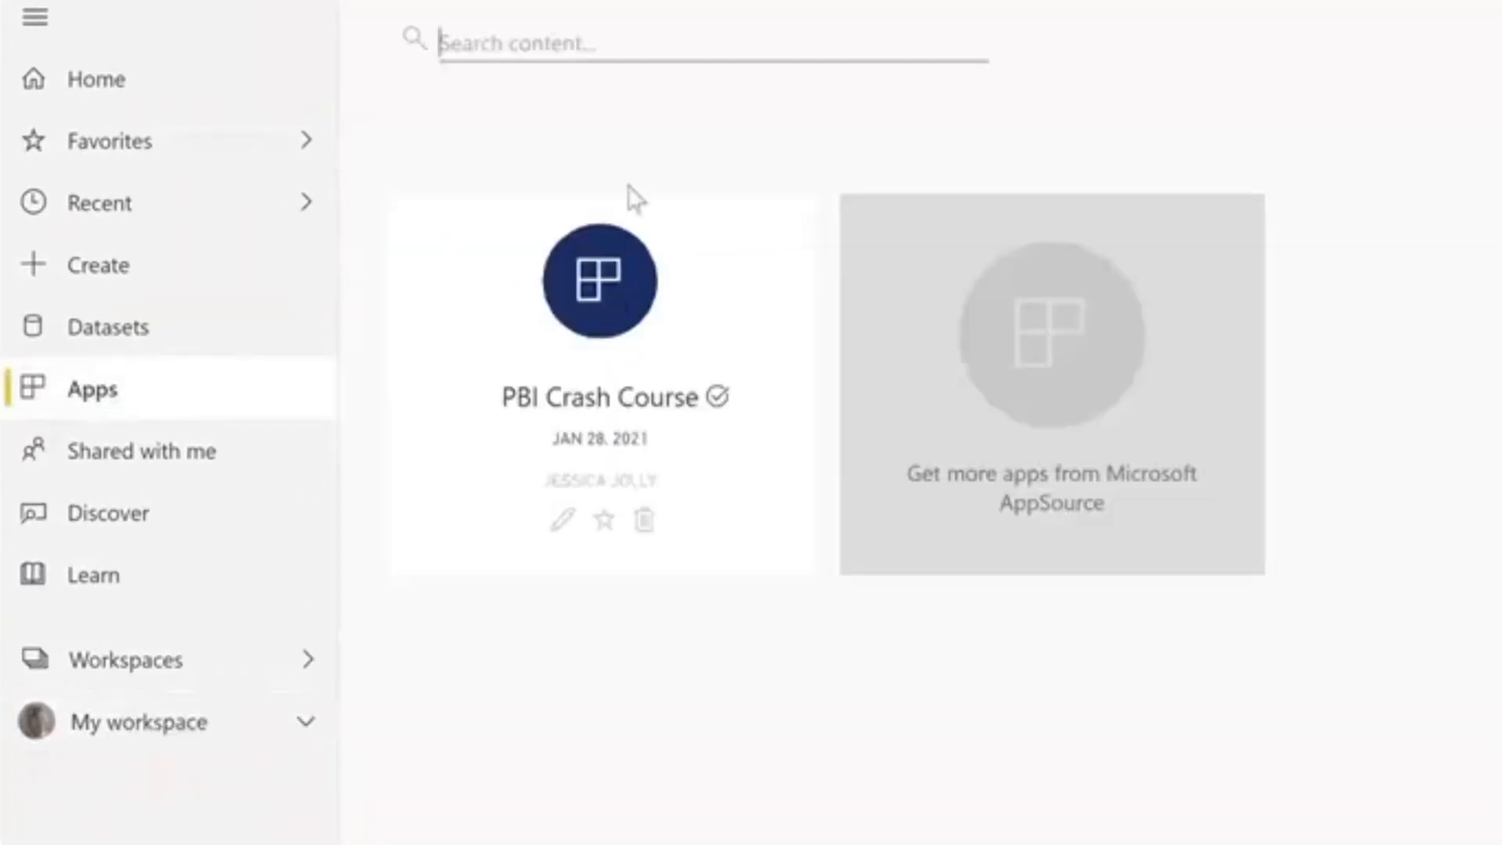
left_click(604, 294)
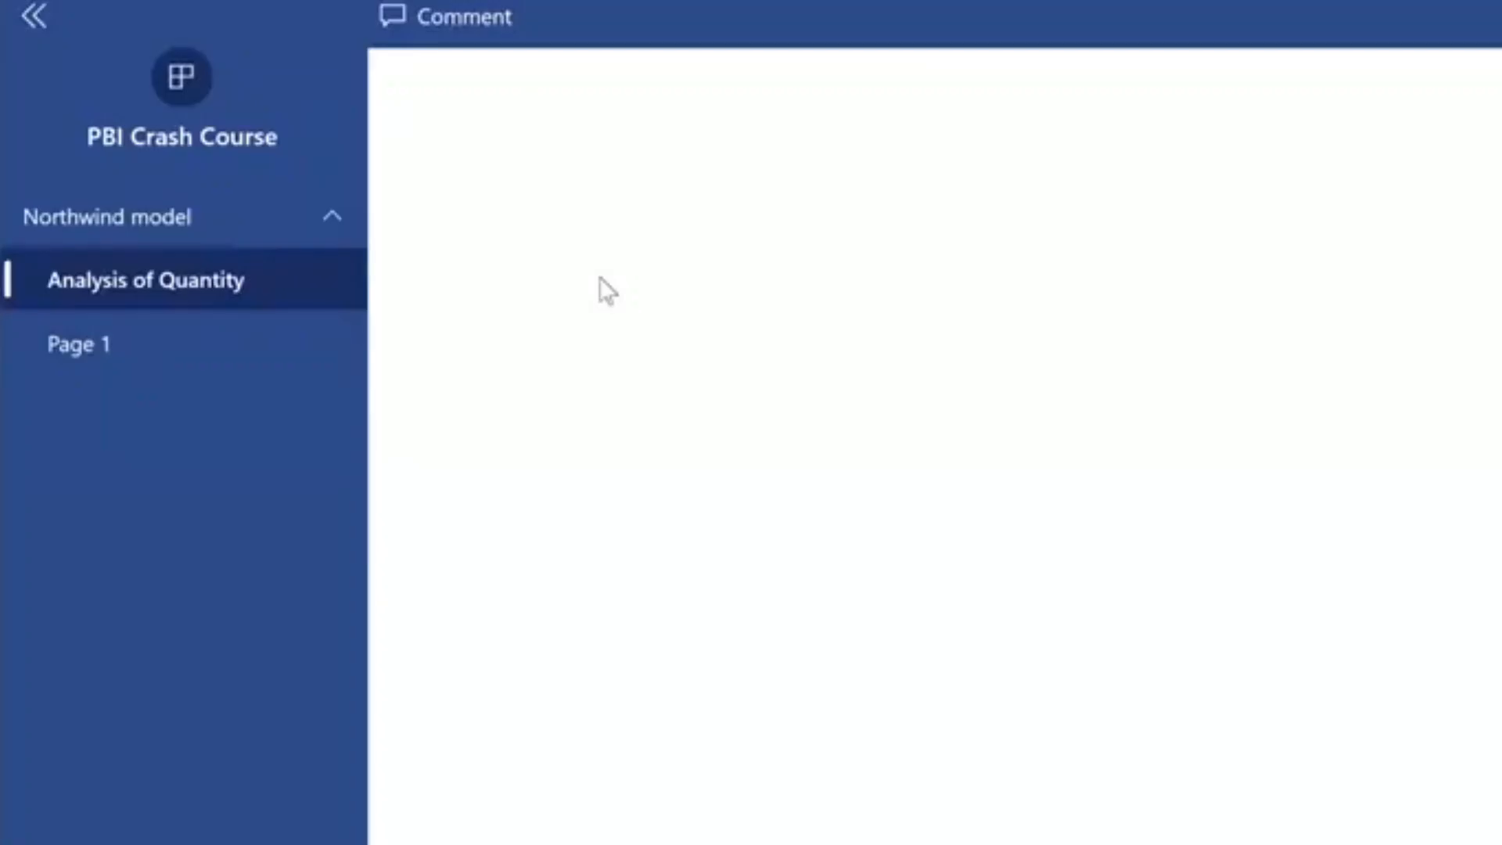
left_click_drag(109, 344, 92, 336)
left_click(94, 344)
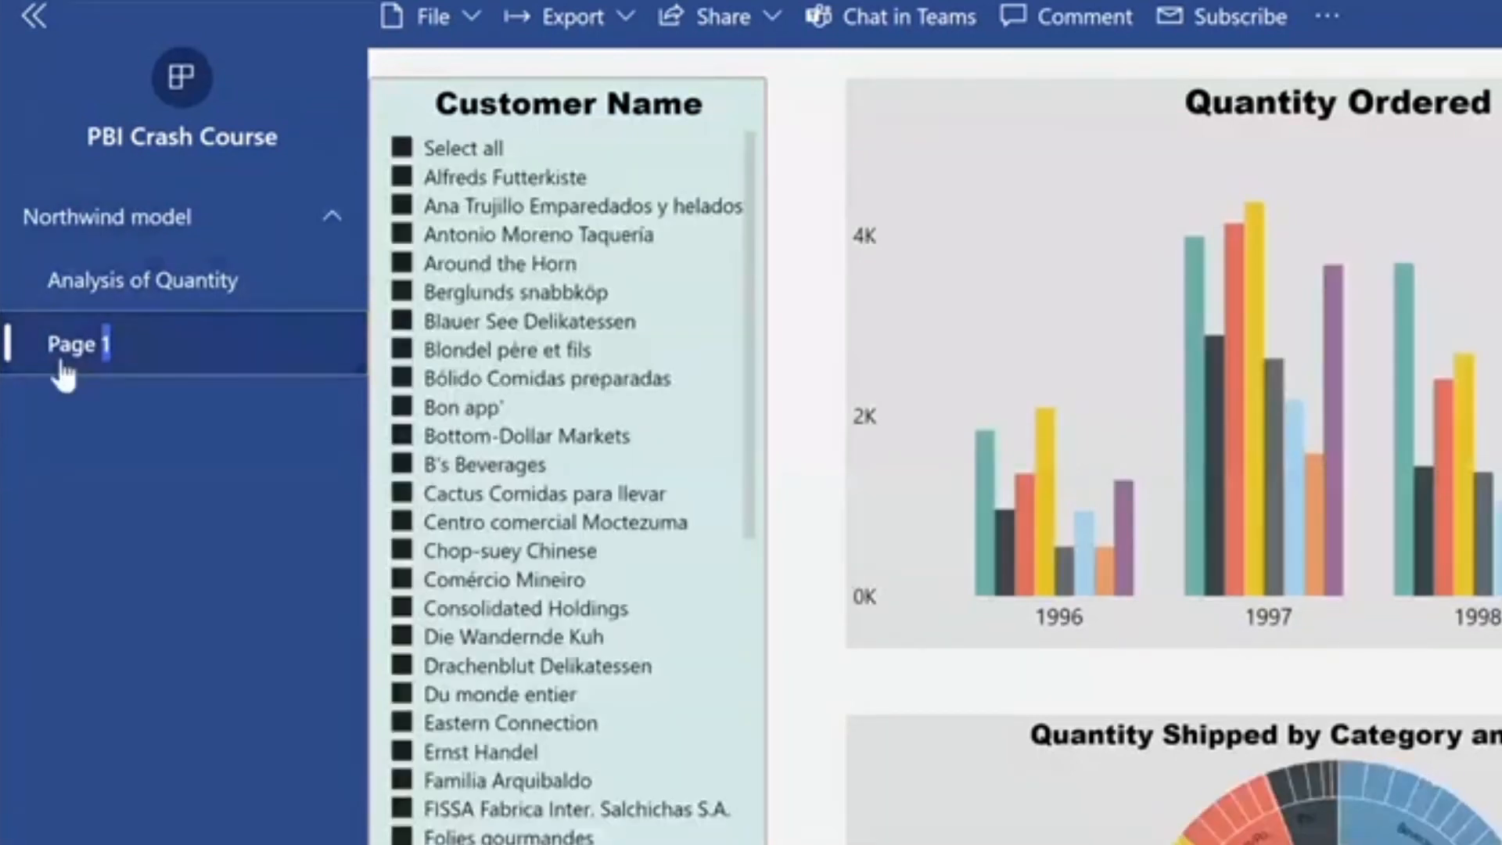
left_click(194, 284)
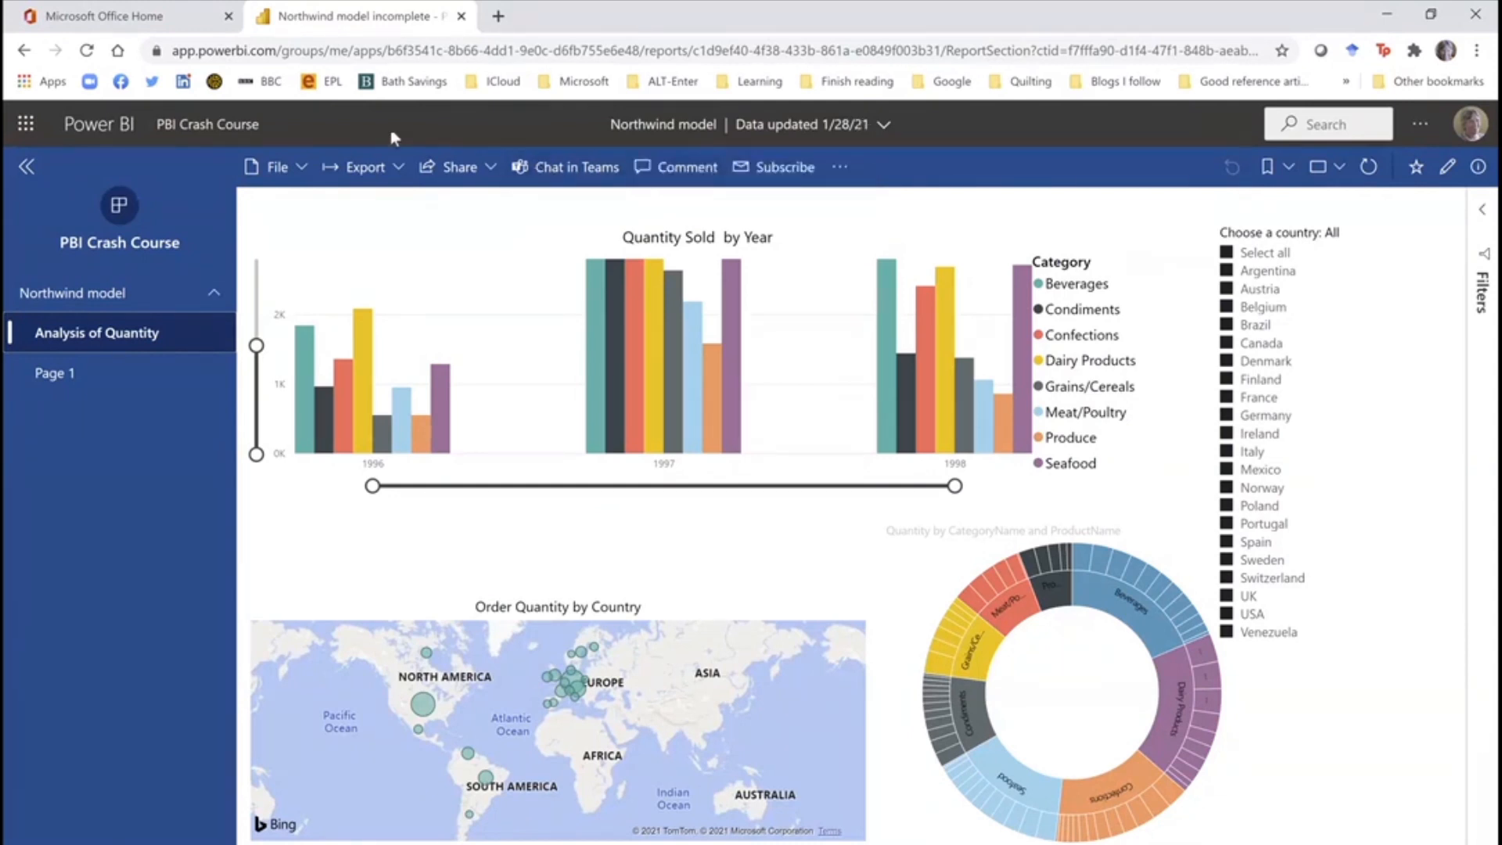
Show the export options available for the Northwind model report in the app.
left_click(399, 166)
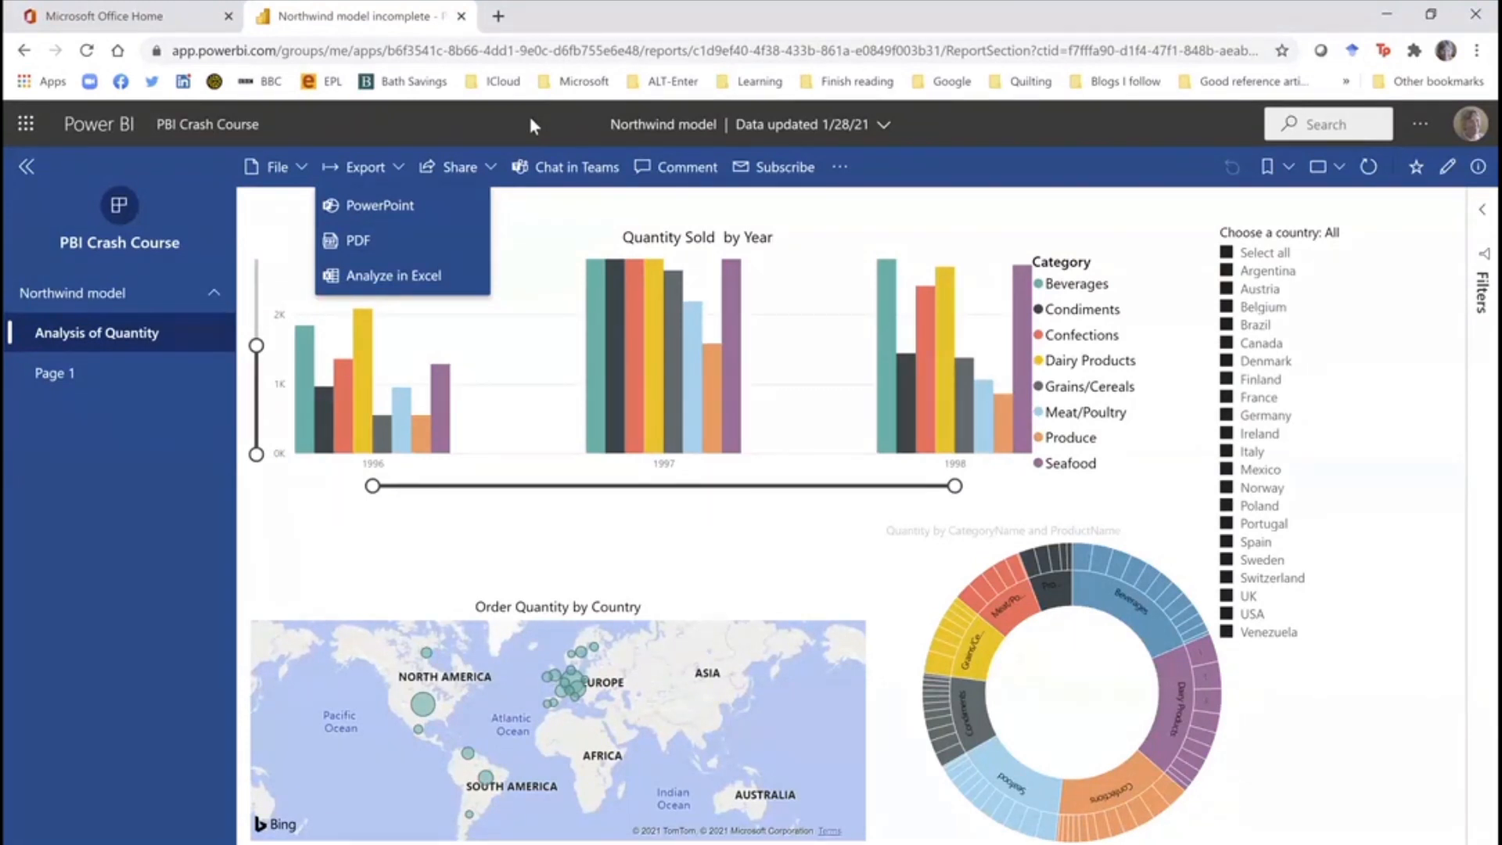
key("alt+Tab")
key("alt+Tab")
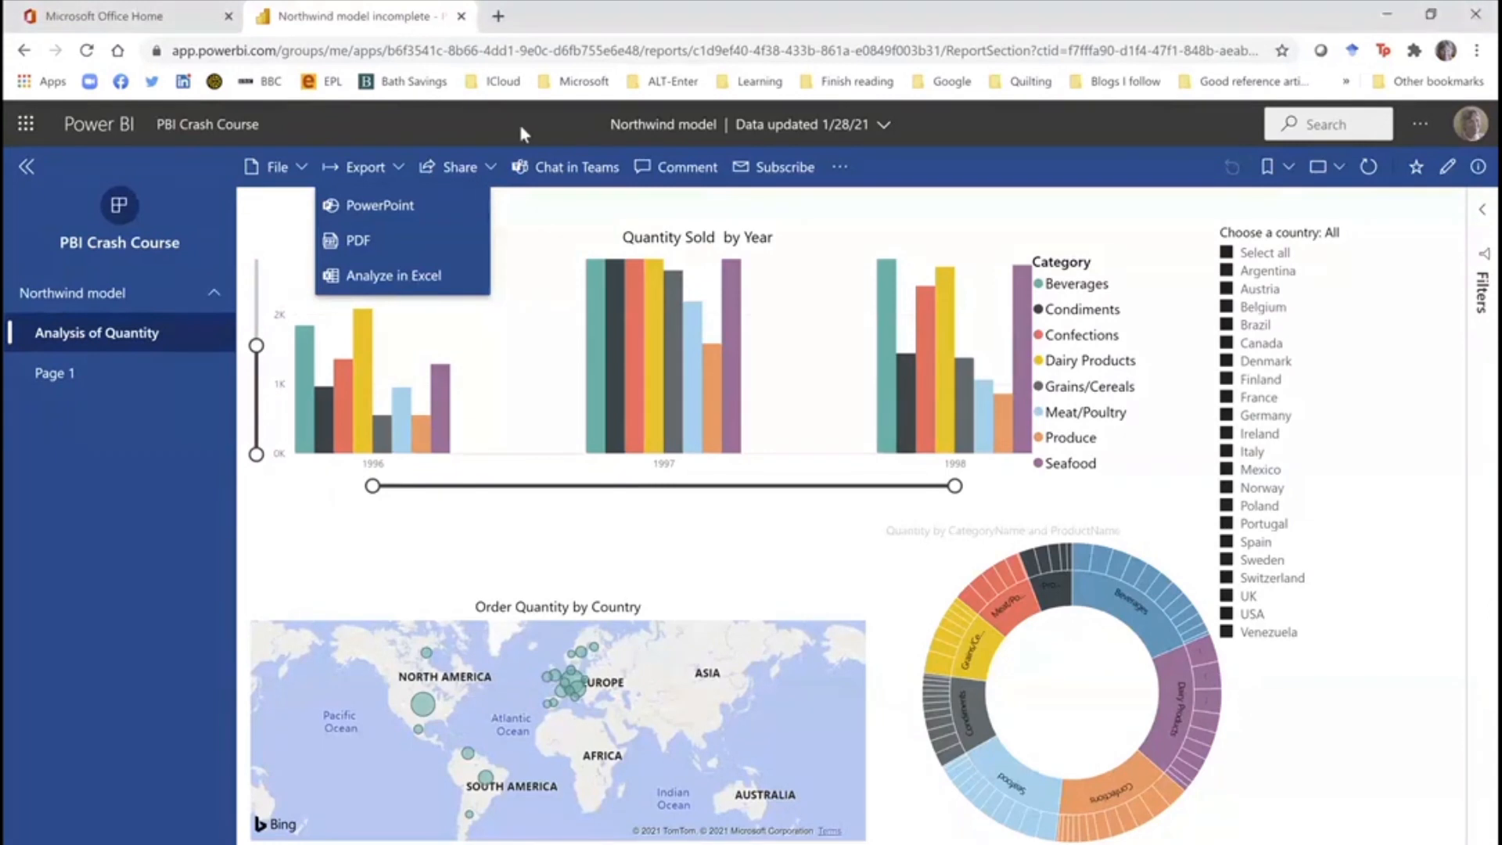